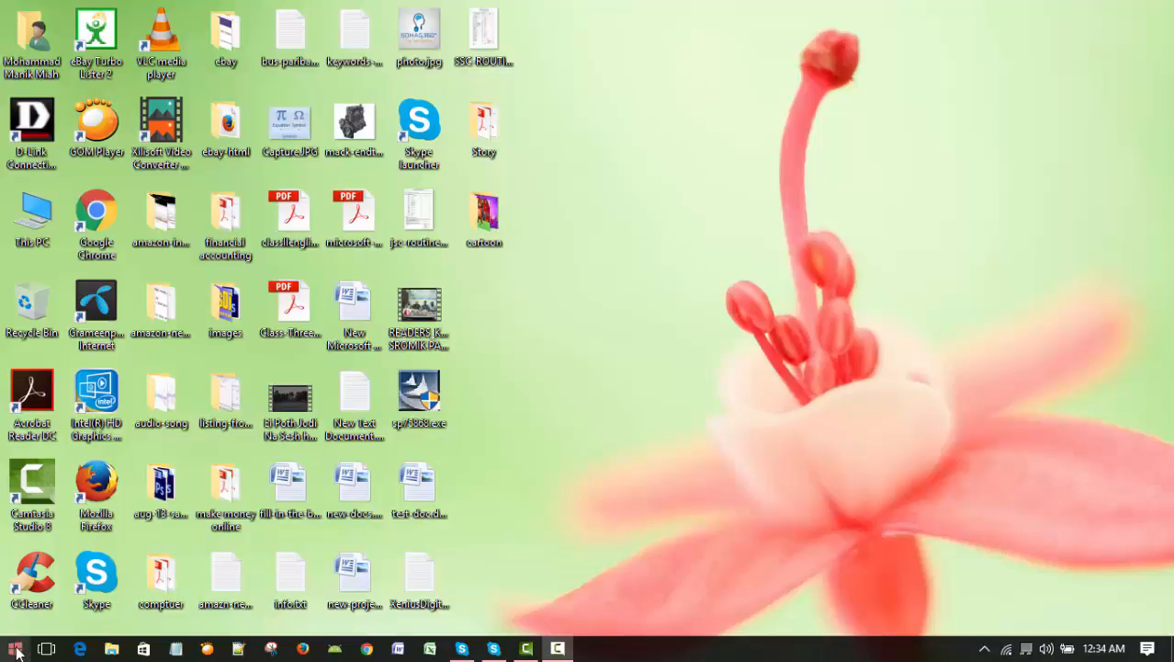
Open Microsoft Word and insert the tutorial outline, from "26 December 2016" through ">> Exit MS Word", into the blank document
click(397, 648)
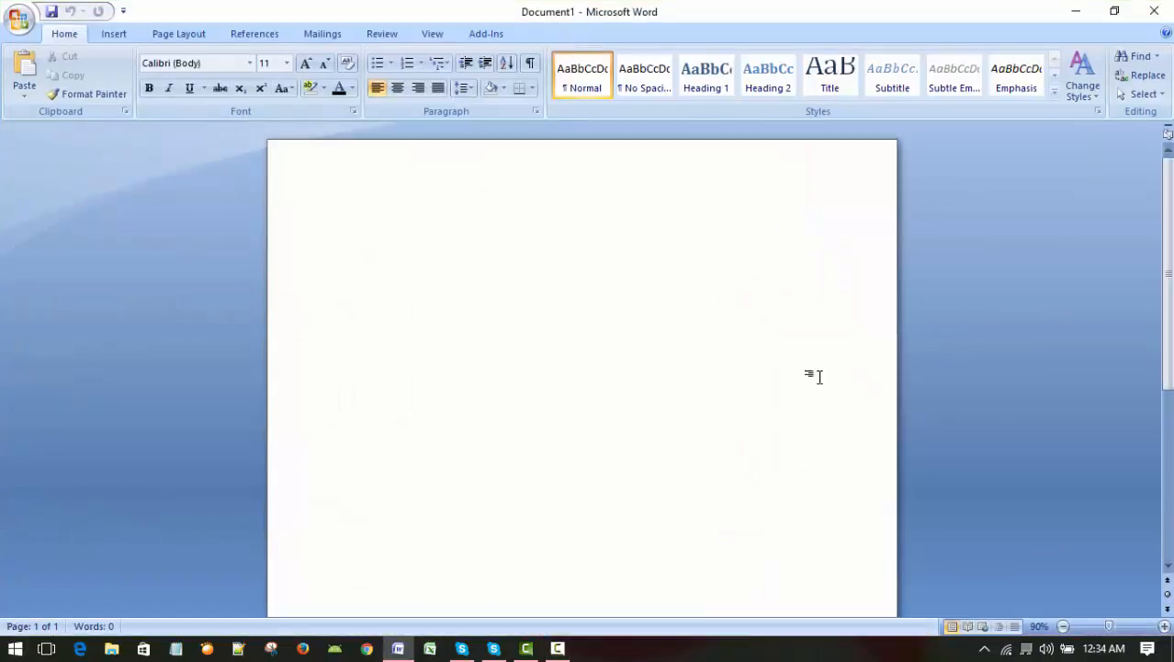
text(26 December 2016 XeniusDigital Microsoft Word 2007 Bangla Tutorial Part-24 >> Click Home Layout Tab >> How to use Ascending >> How to use Descending >> Close documents/file >> Exit MS Word)
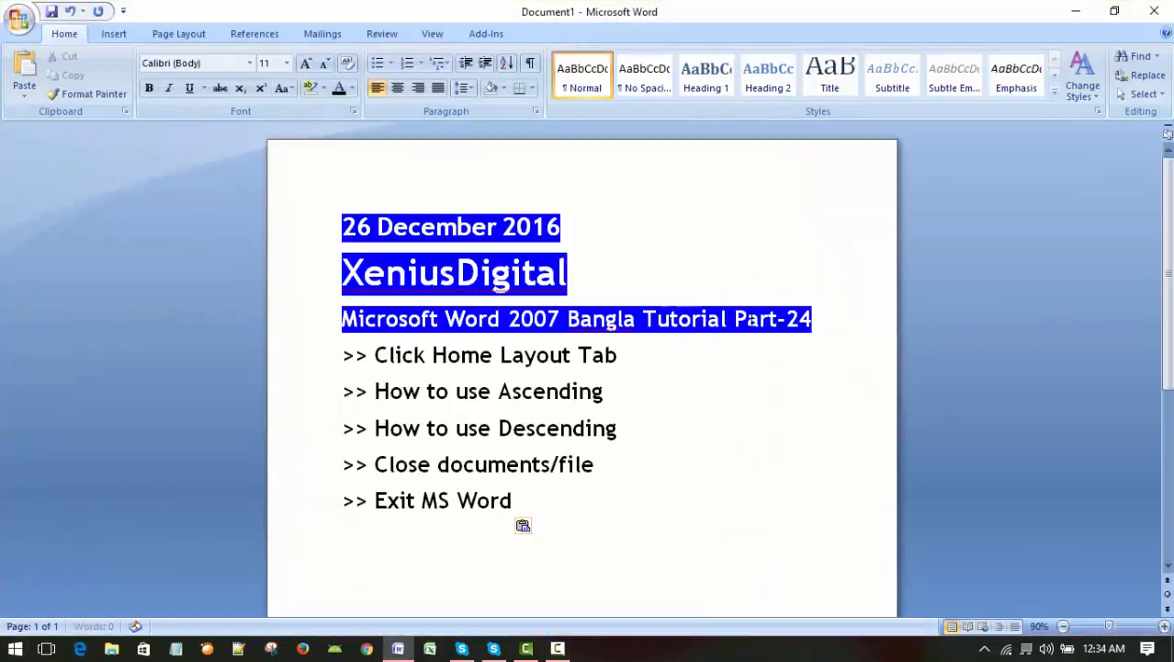
click(722, 425)
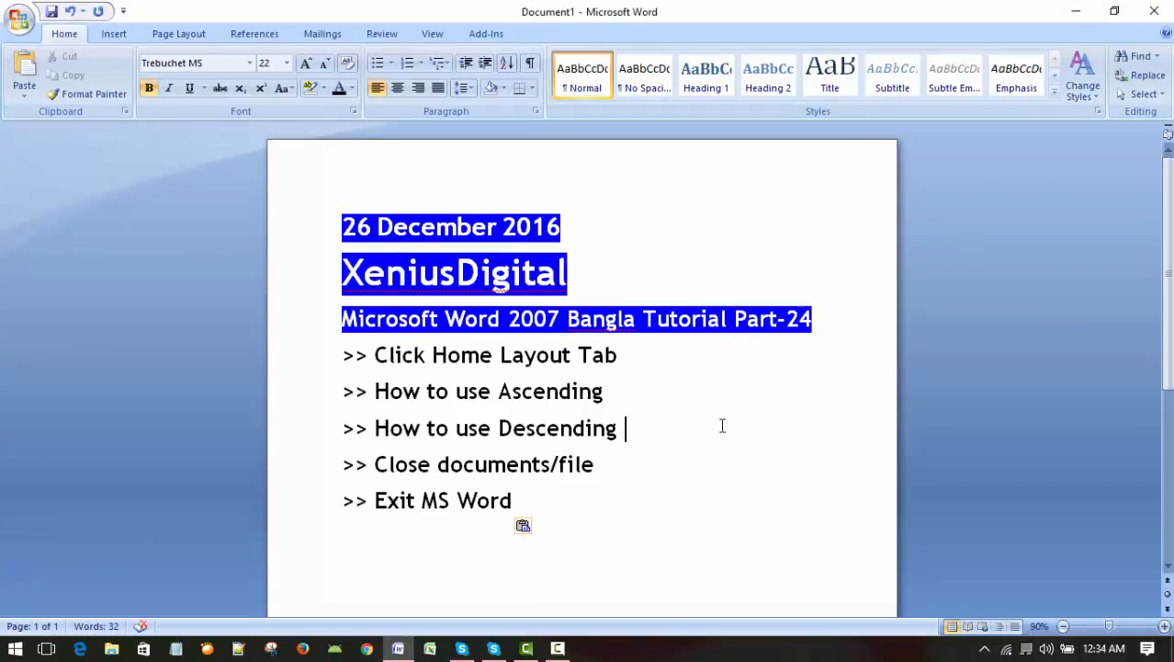
click(676, 249)
click(297, 397)
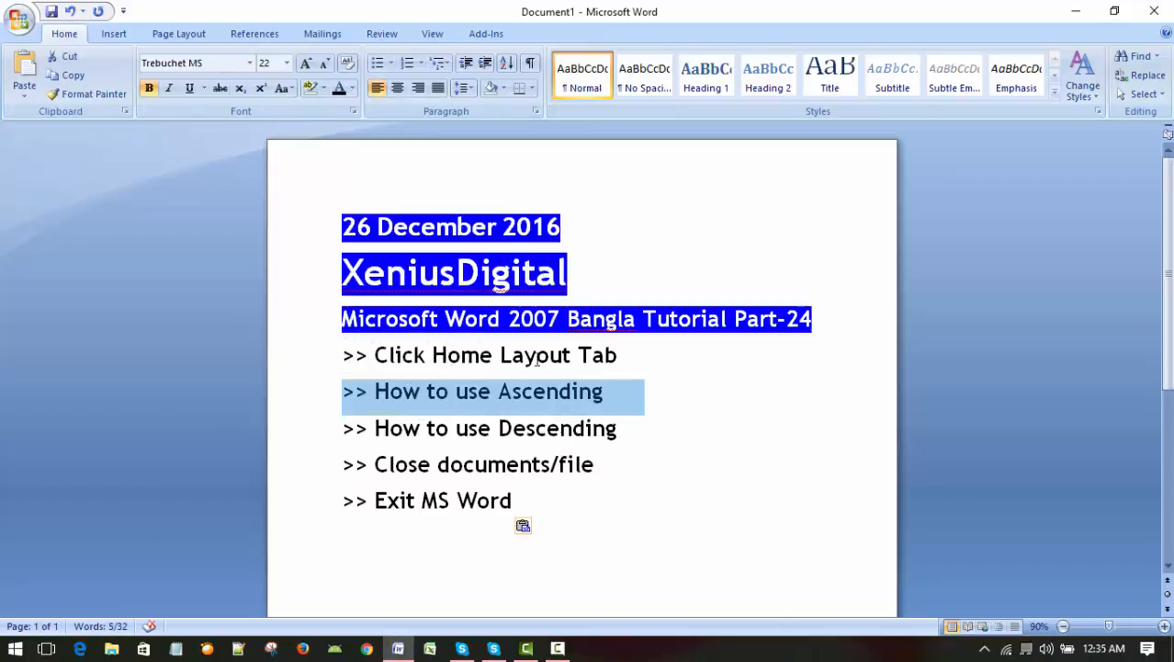
click(390, 394)
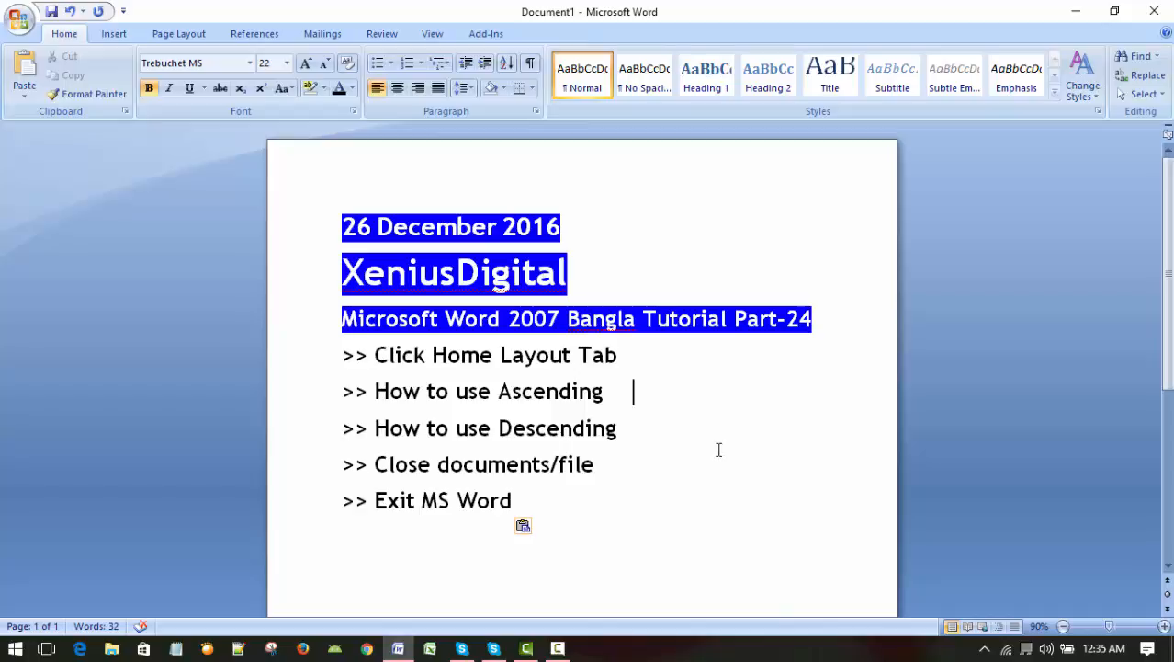
Insert a page break on the empty line below ">> Exit MS Word" to start a second page
scroll(726, 444, down, 4)
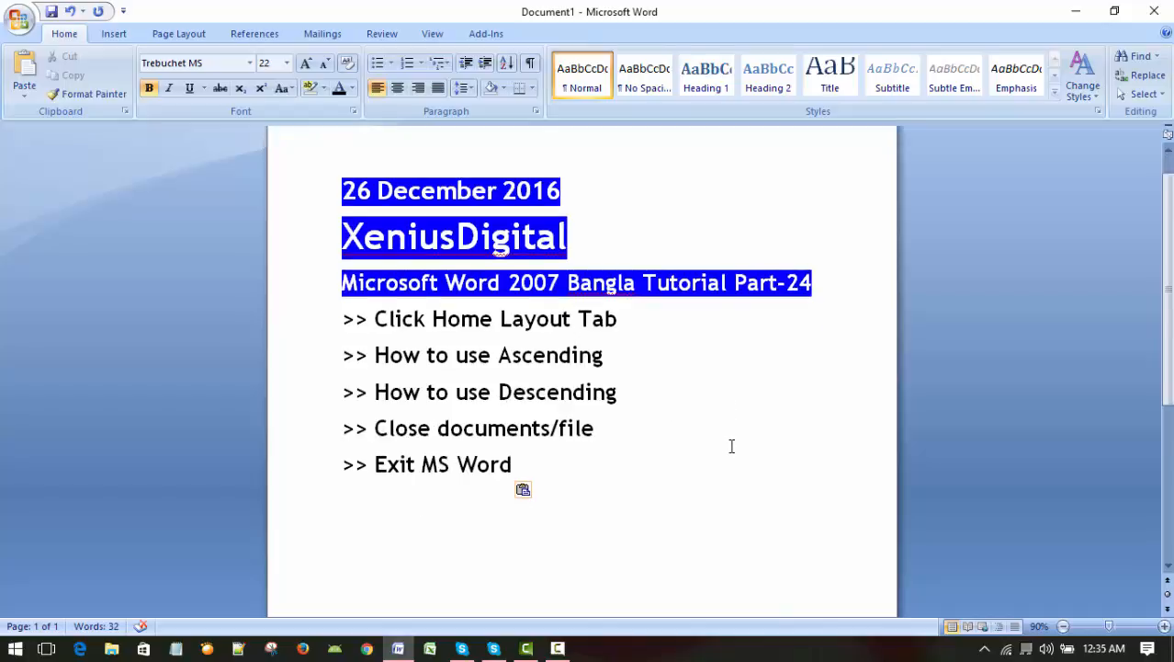
scroll(730, 444, down, 5)
scroll(733, 444, down, 1)
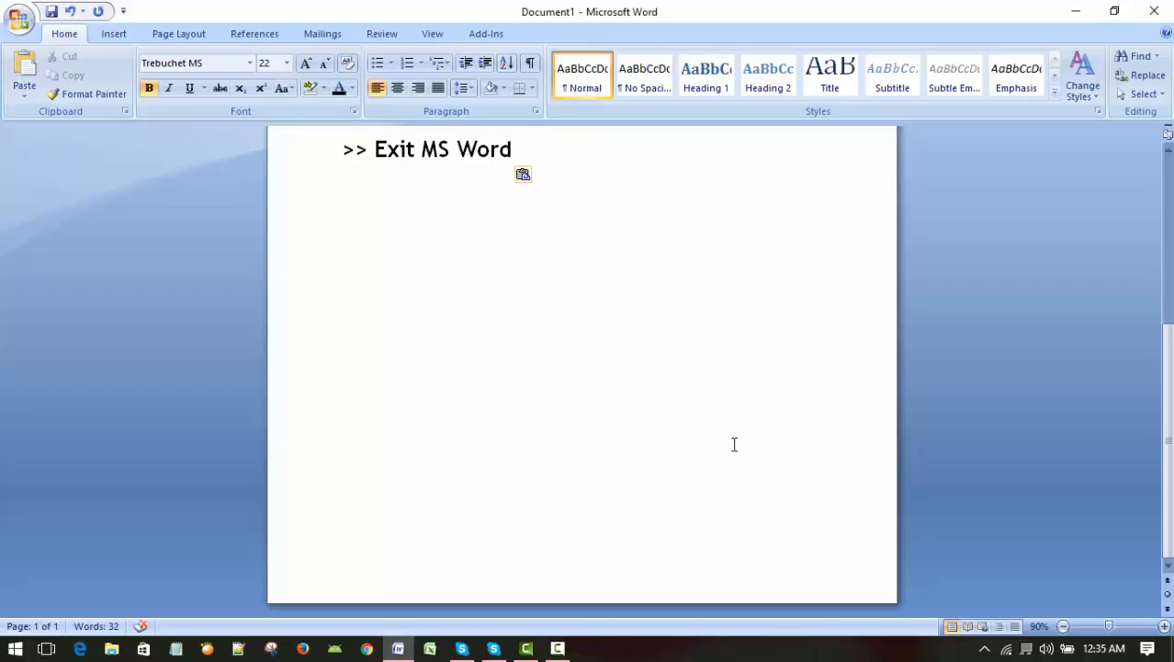
click(601, 270)
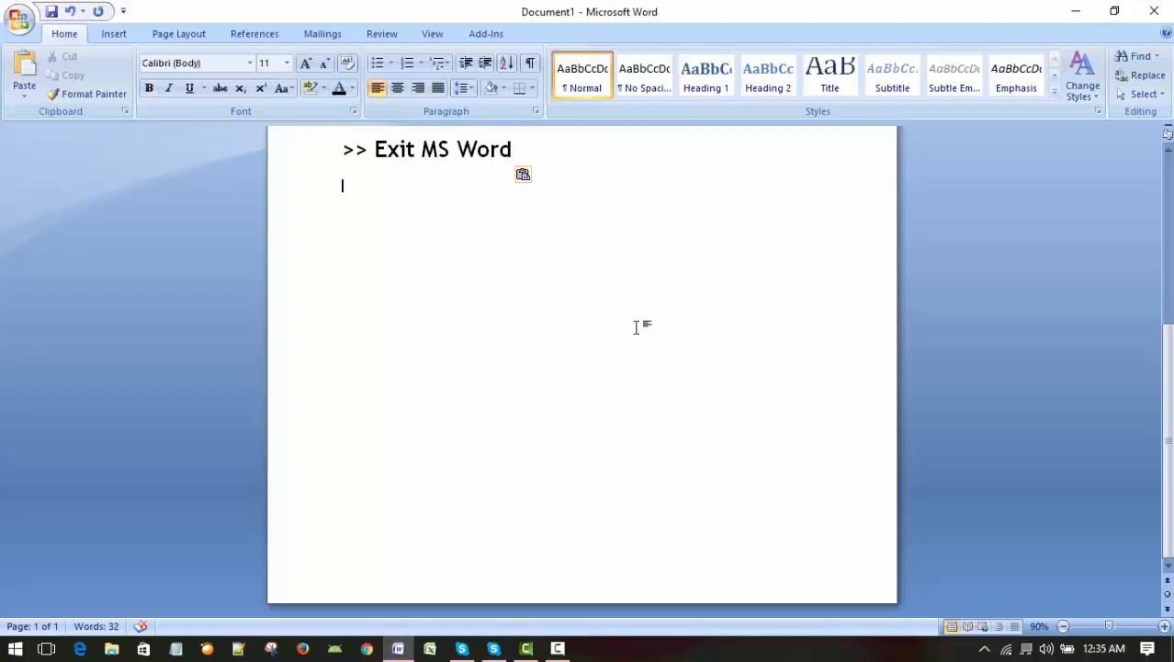
key(ctrl+Return)
scroll(636, 326, down, 5)
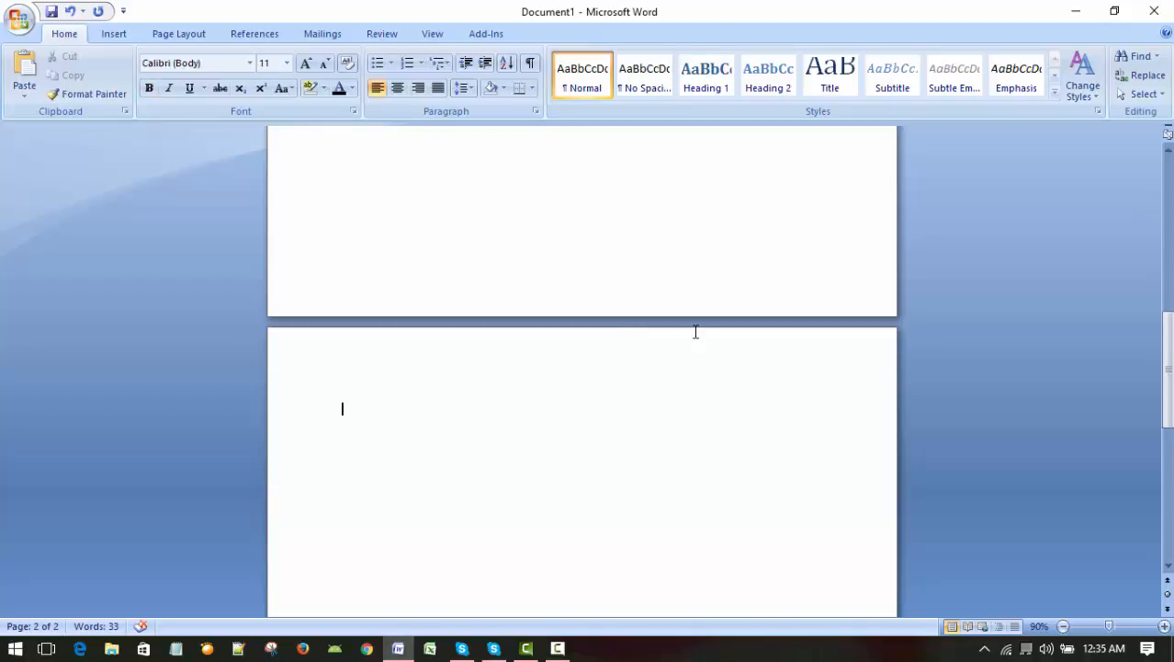
scroll(686, 336, down, 5)
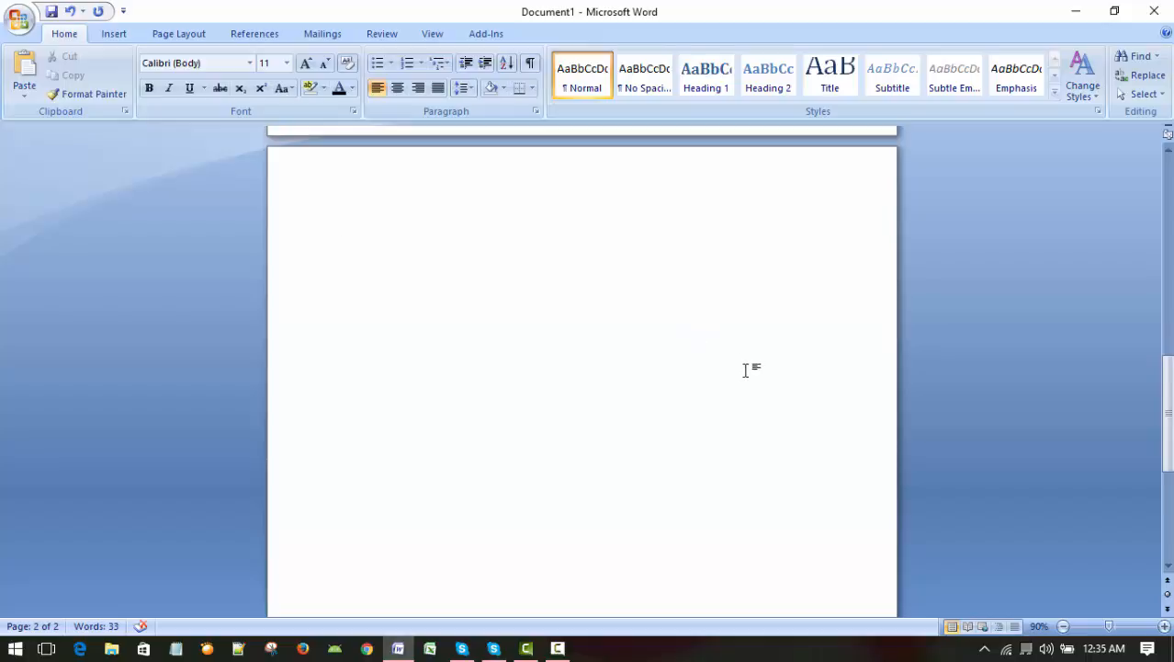
scroll(745, 368, down, 2)
scroll(745, 368, up, 2)
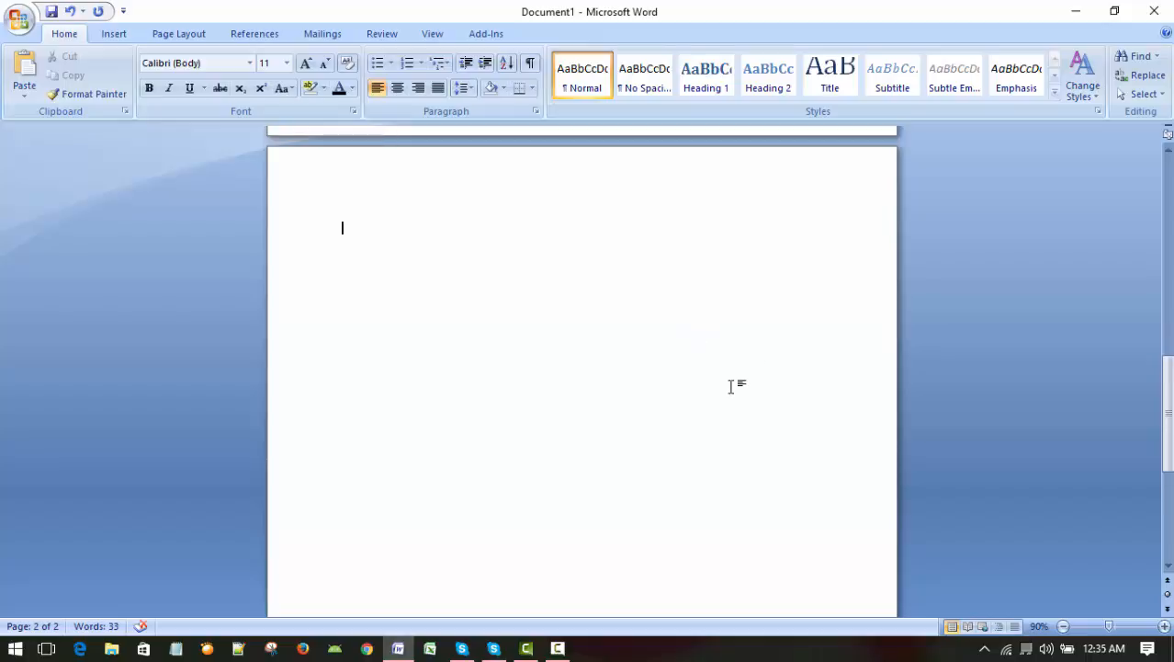
scroll(734, 379, down, 1)
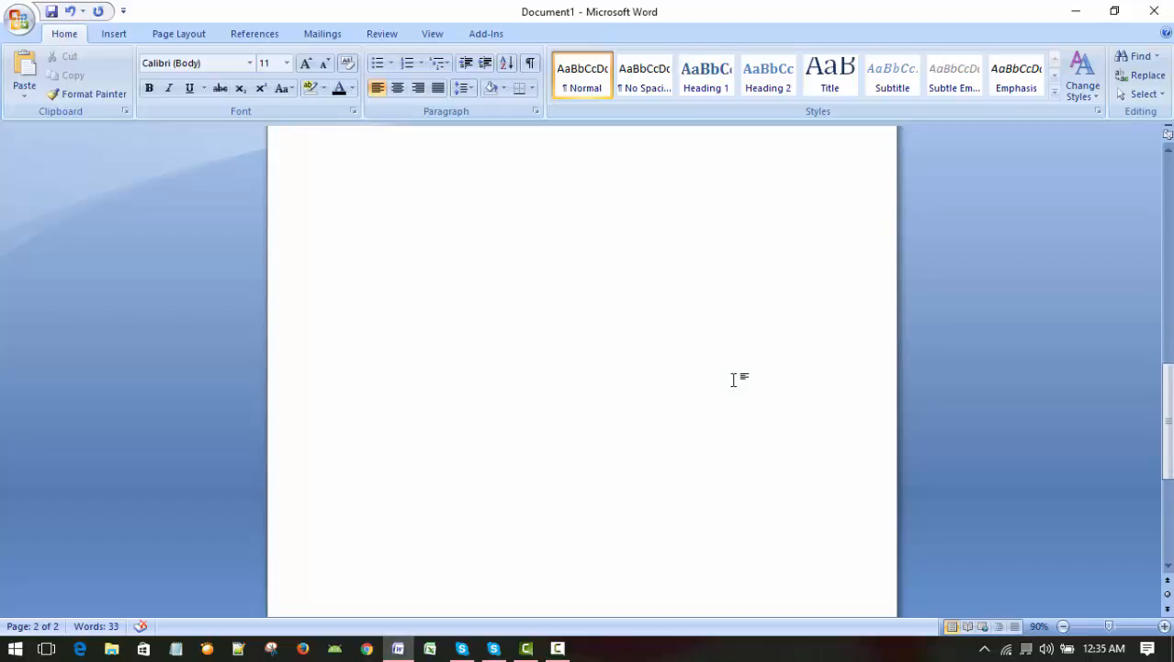
scroll(733, 379, up, 2)
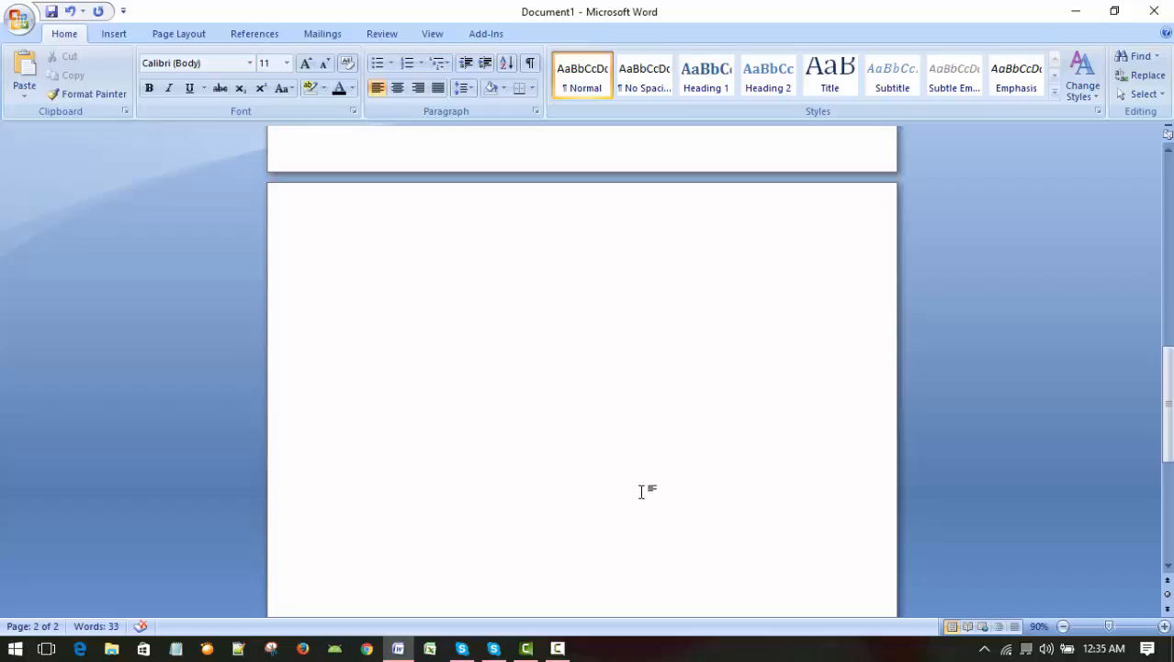
click(557, 648)
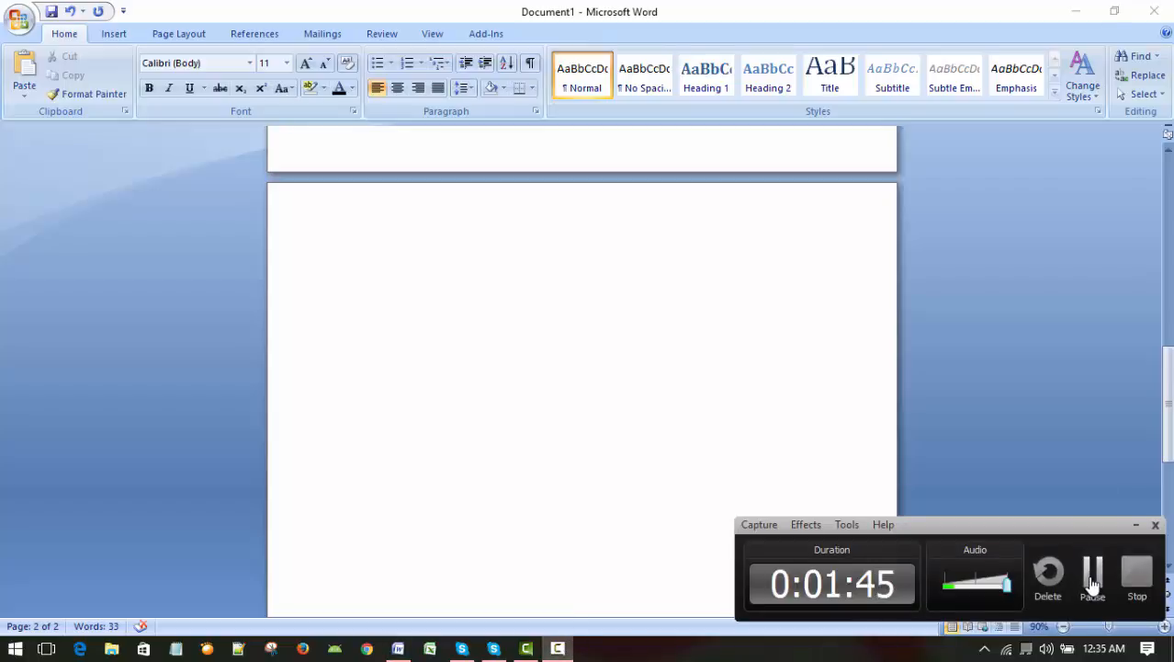
click(1093, 582)
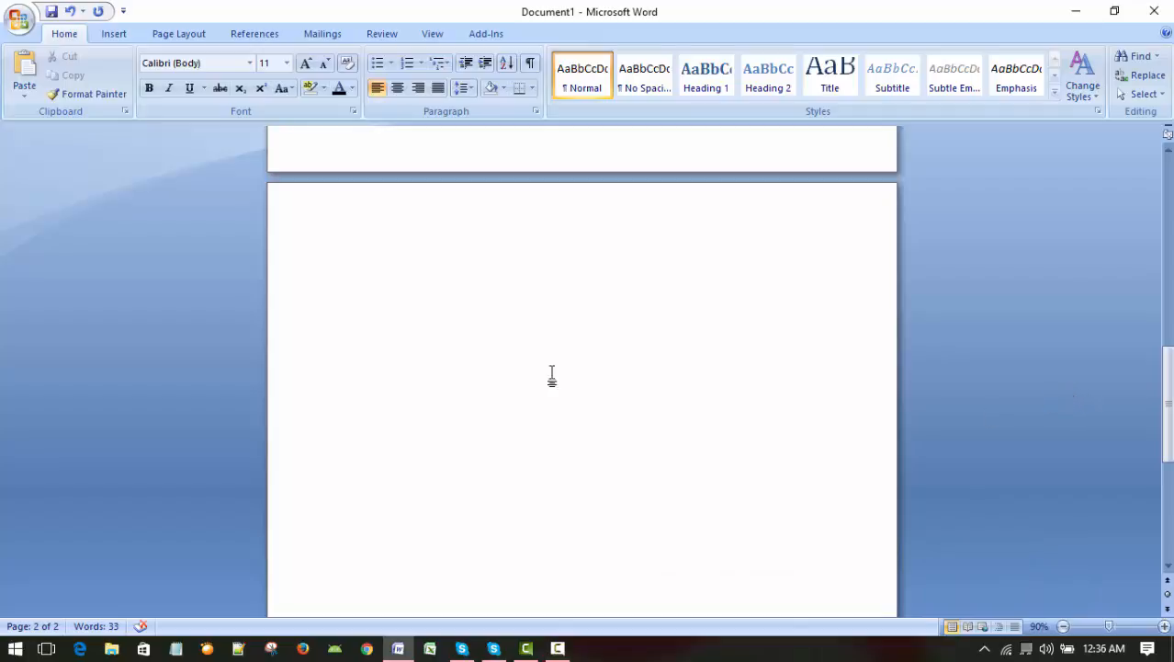
Set the font size to 14 and enter the numbers 1 to 20 on separate lines on the second page
click(287, 63)
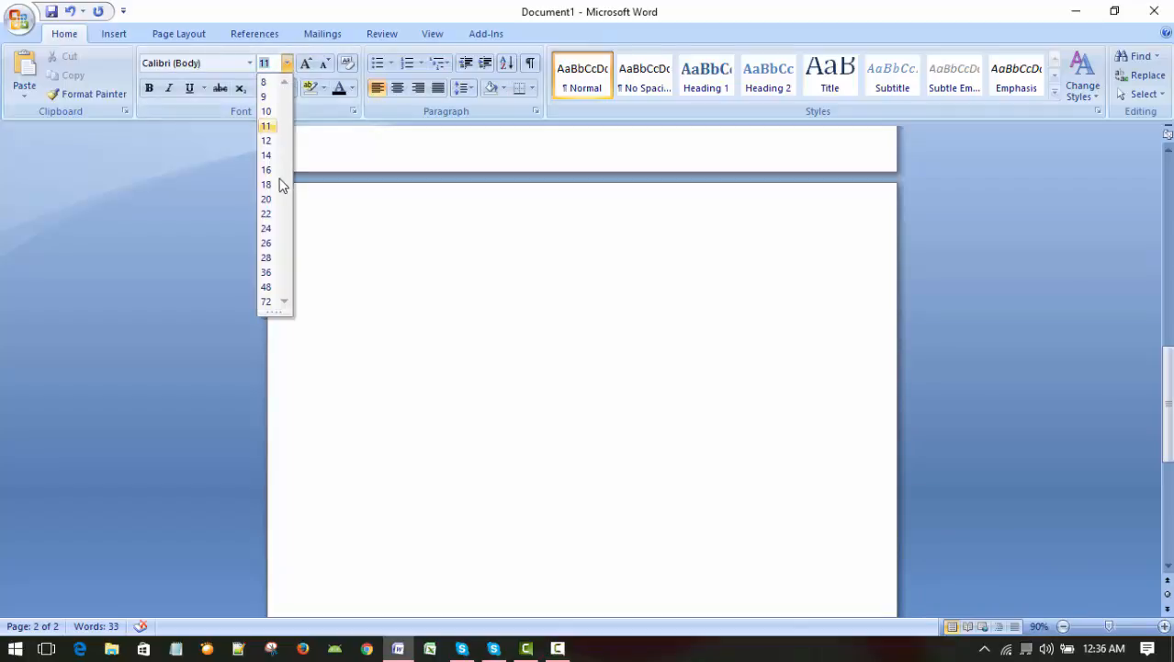
click(267, 154)
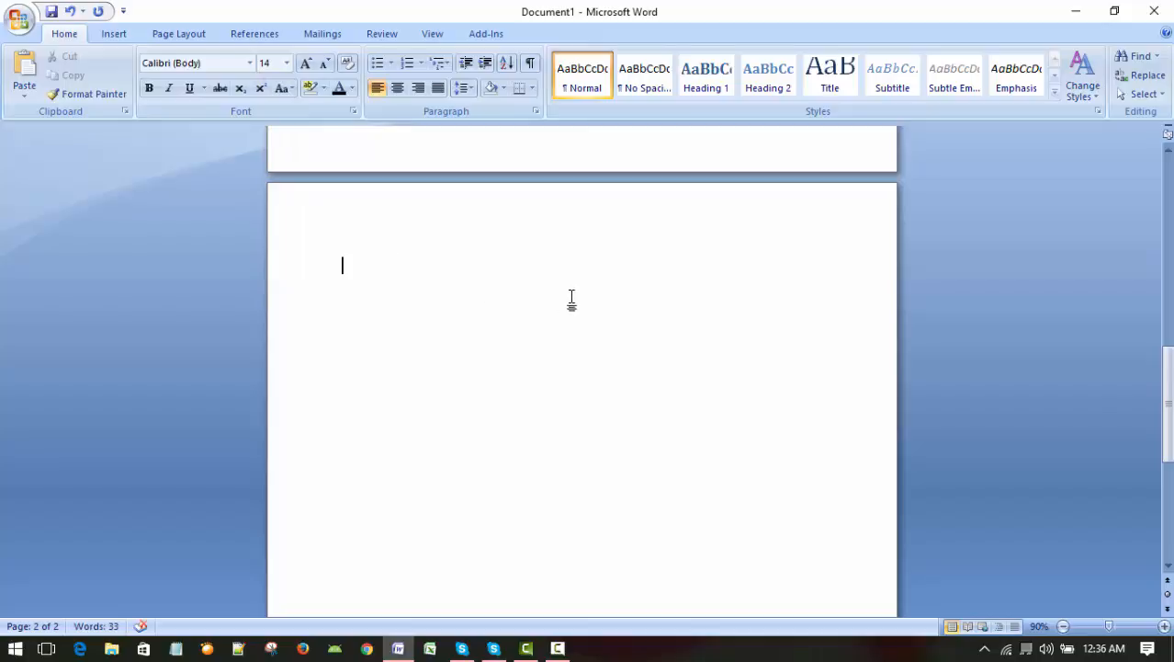
text(1)
key(Return)
text(2)
key(Return)
text(3)
key(Return)
text(4)
key(Return)
text(5)
key(Return)
text(6 )
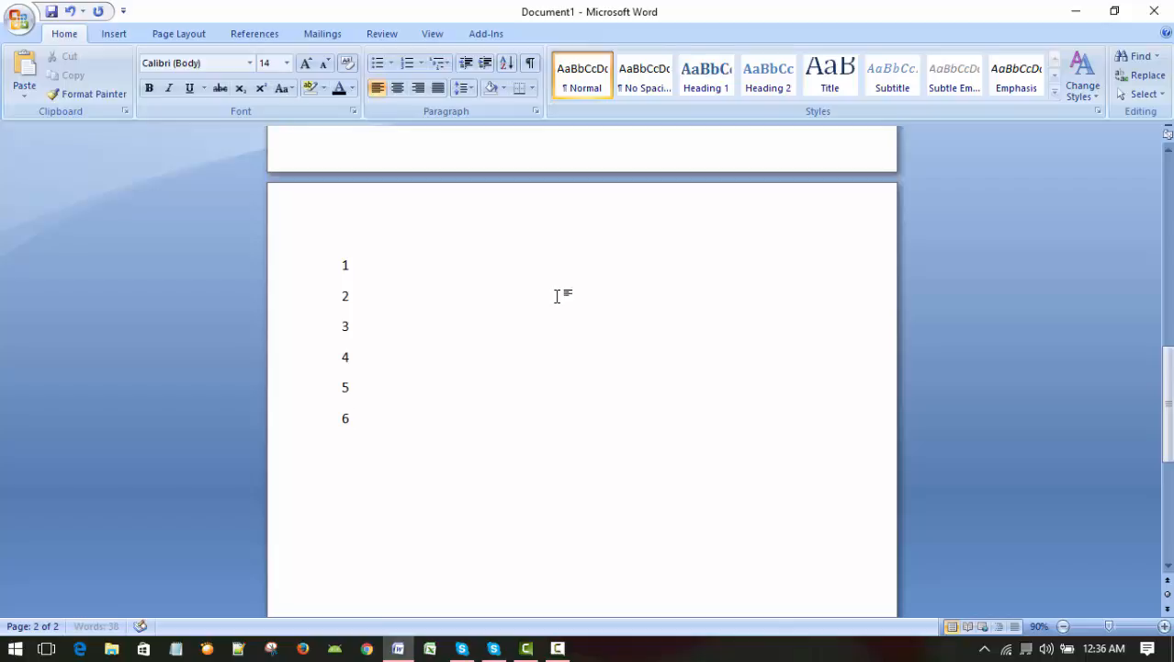
text(7)
key(Return)
text(8)
key(Return)
text(9)
key(Return)
text(10 )
text(11)
key(Return)
text(12)
key(Return)
text(13)
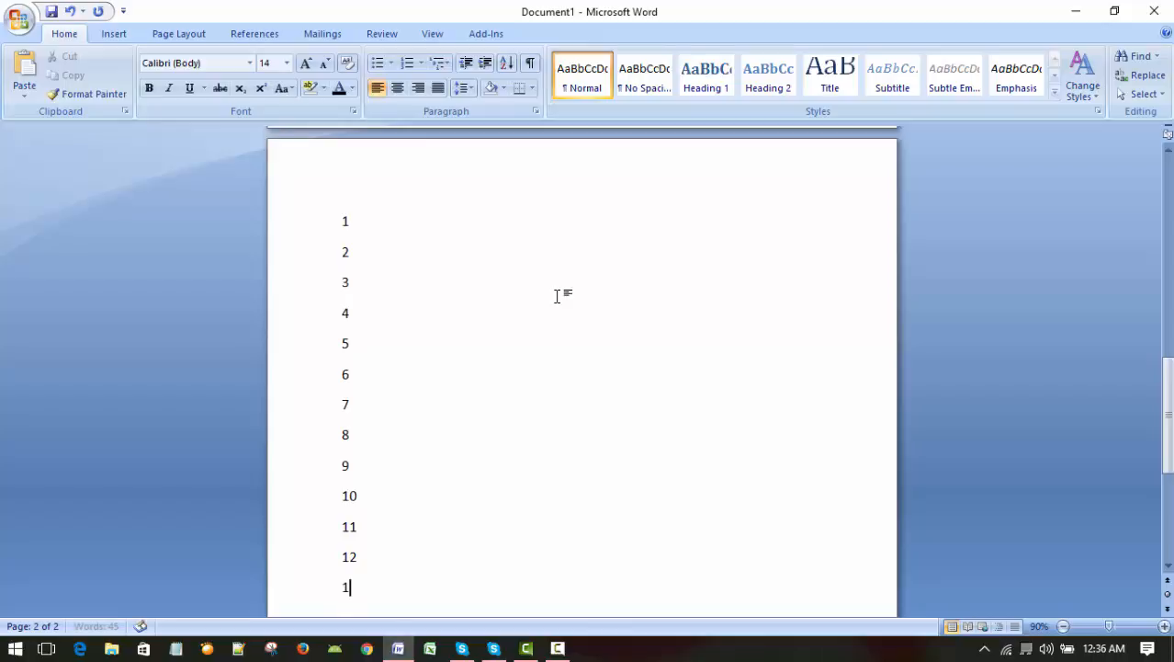
key(Return)
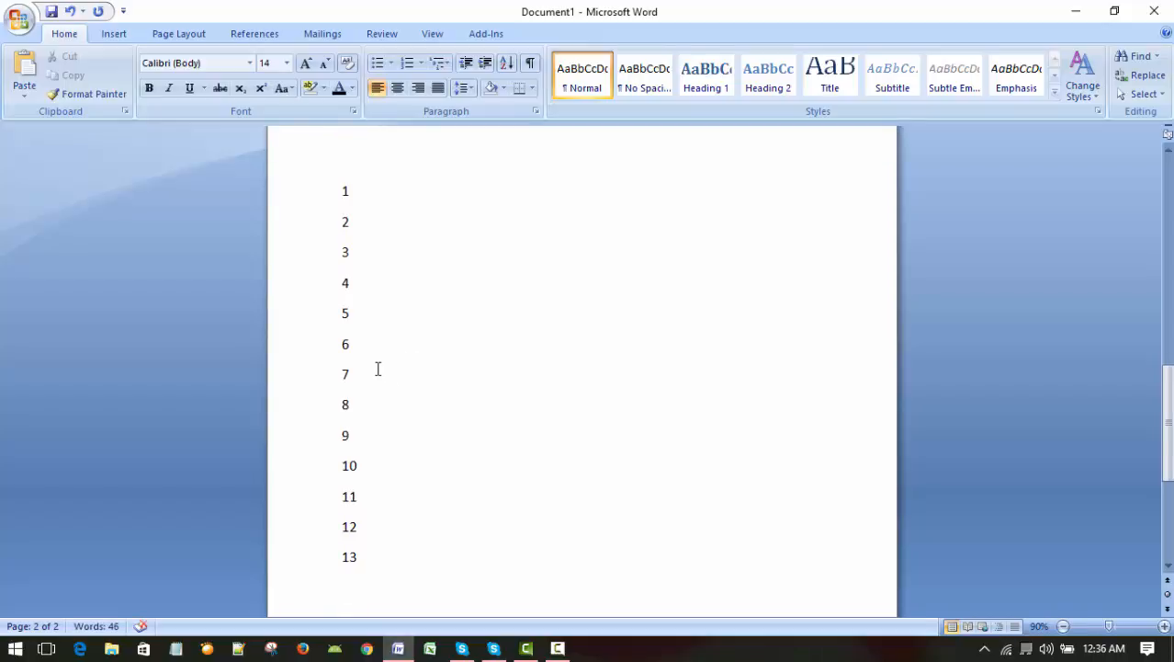
scroll(579, 400, down, 2)
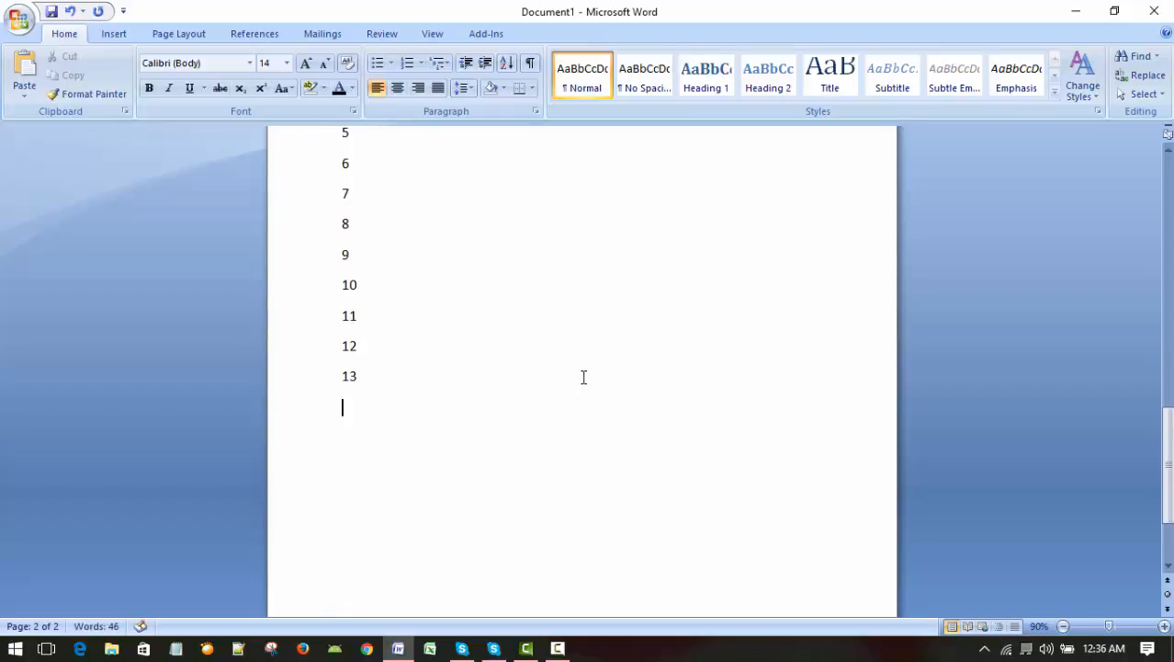
text(14)
key(Return)
text(15)
key(Return)
text(16 )
text(17)
key(Return)
text(18)
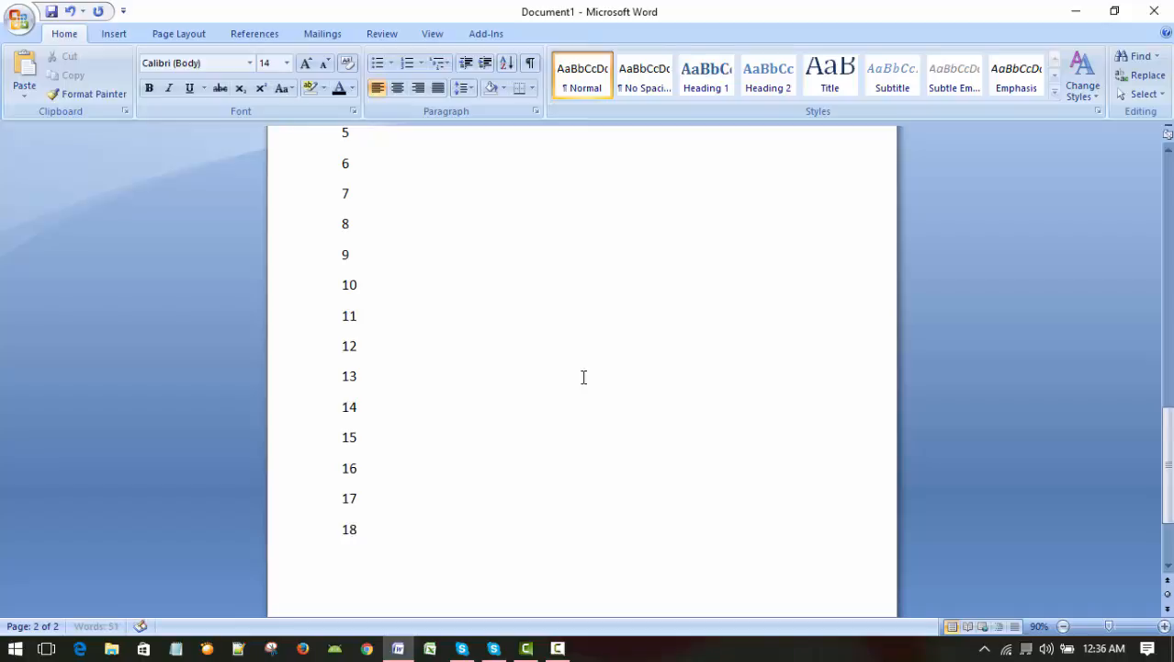
key(Return)
text(19)
key(Return)
text(20)
key(Return)
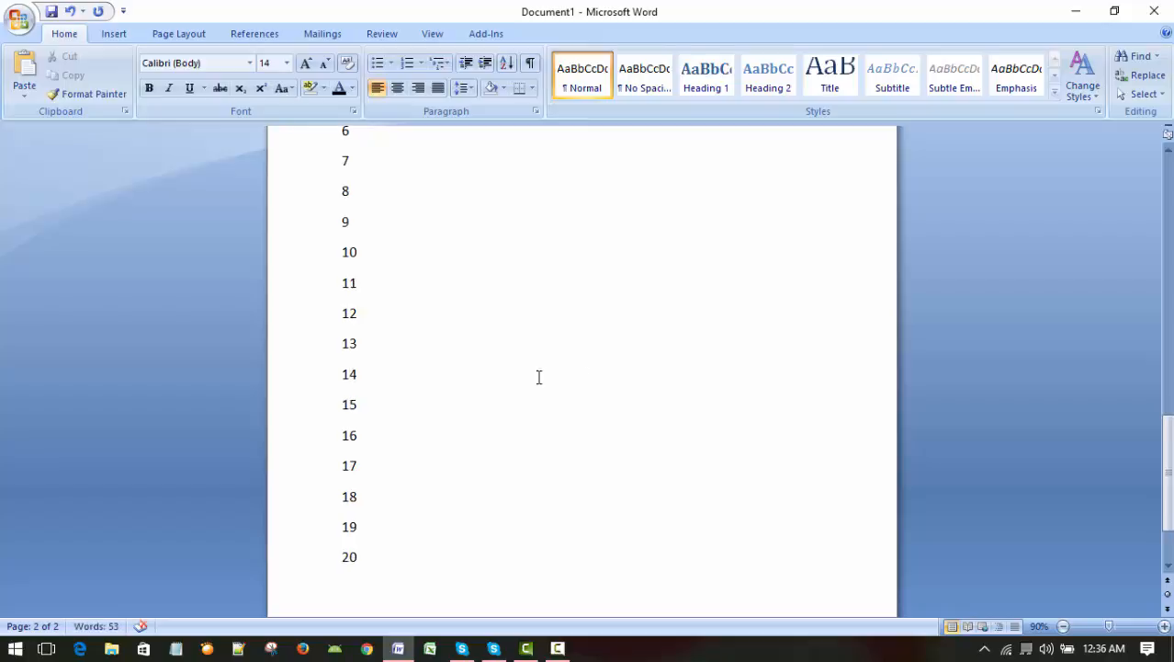
Review the number list on the second page from its first to its last line
scroll(477, 344, up, 4)
scroll(562, 342, down, 4)
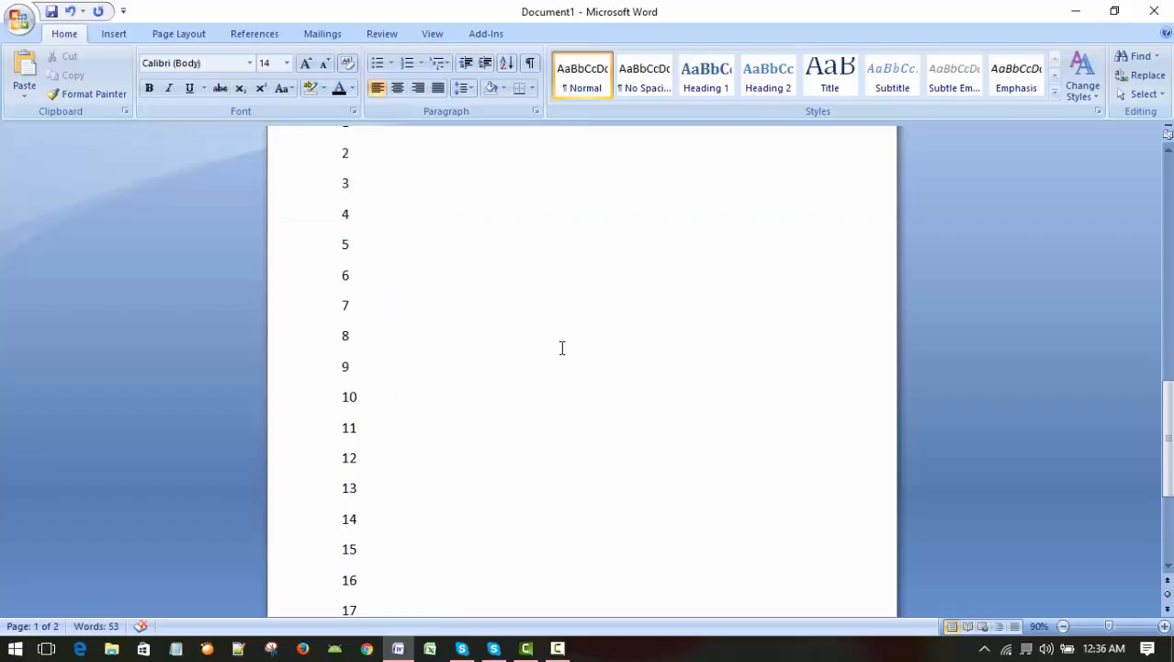
scroll(622, 358, up, 2)
scroll(622, 358, up, 2)
scroll(622, 358, down, 4)
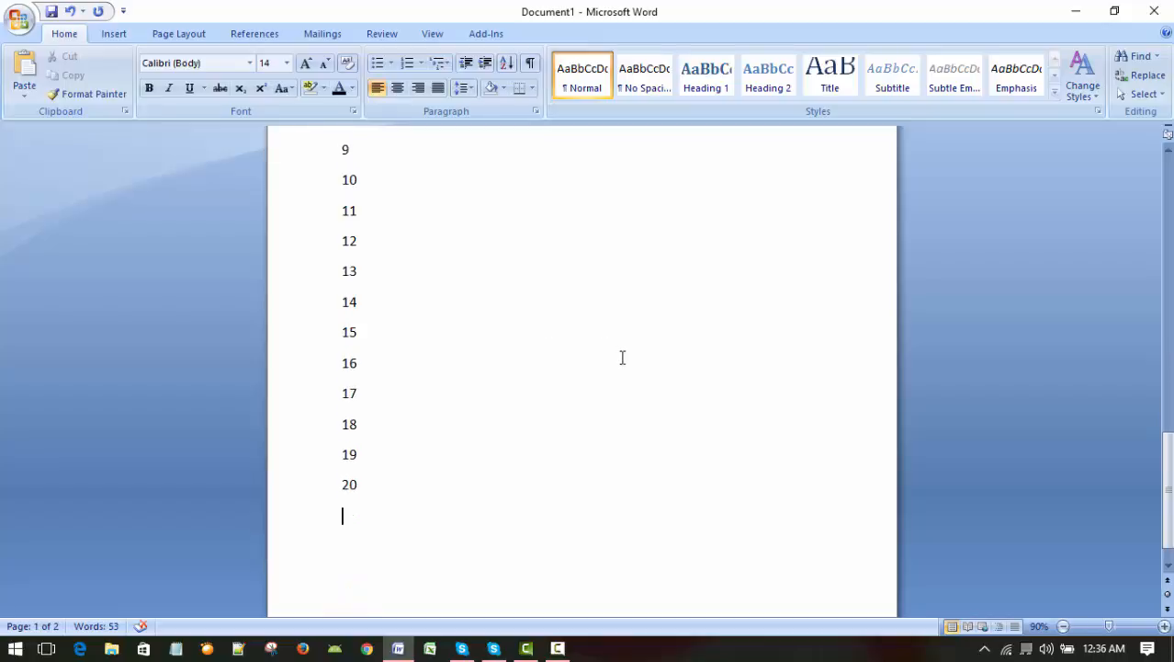
scroll(753, 404, up, 4)
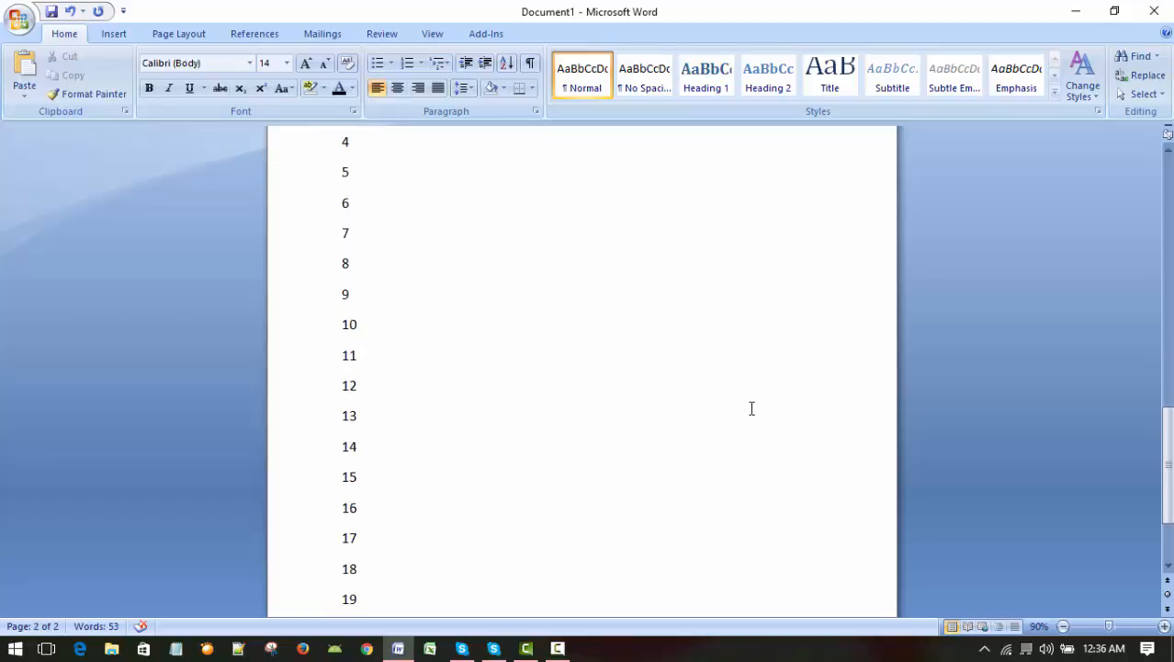
scroll(754, 404, up, 1)
scroll(755, 402, down, 5)
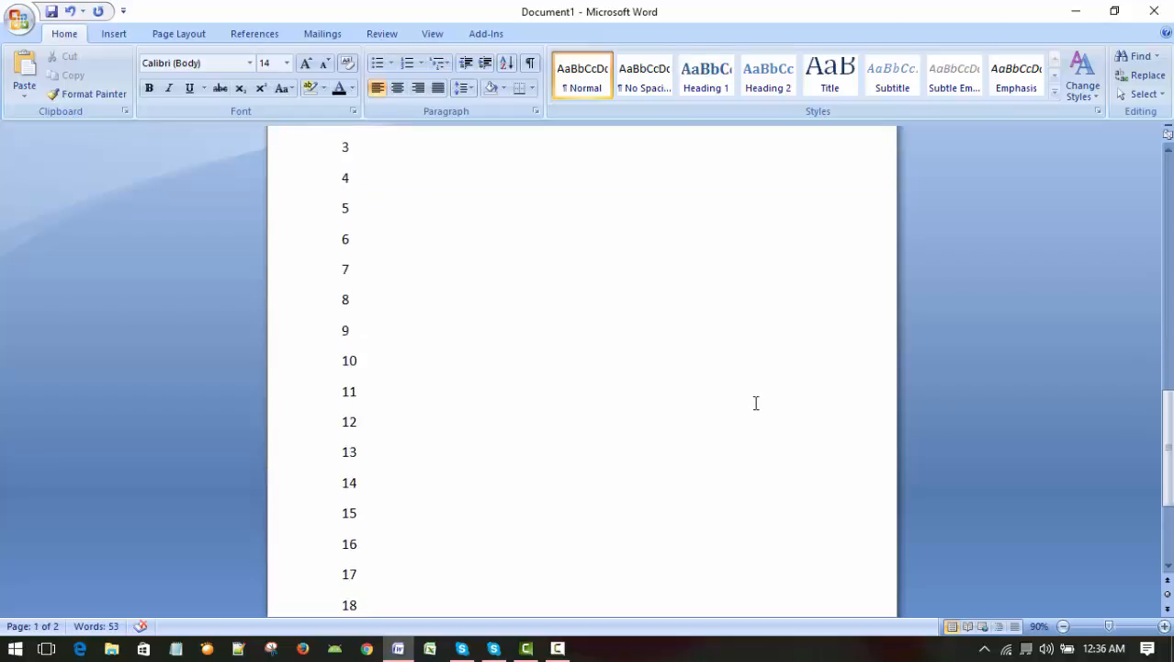
scroll(604, 401, up, 3)
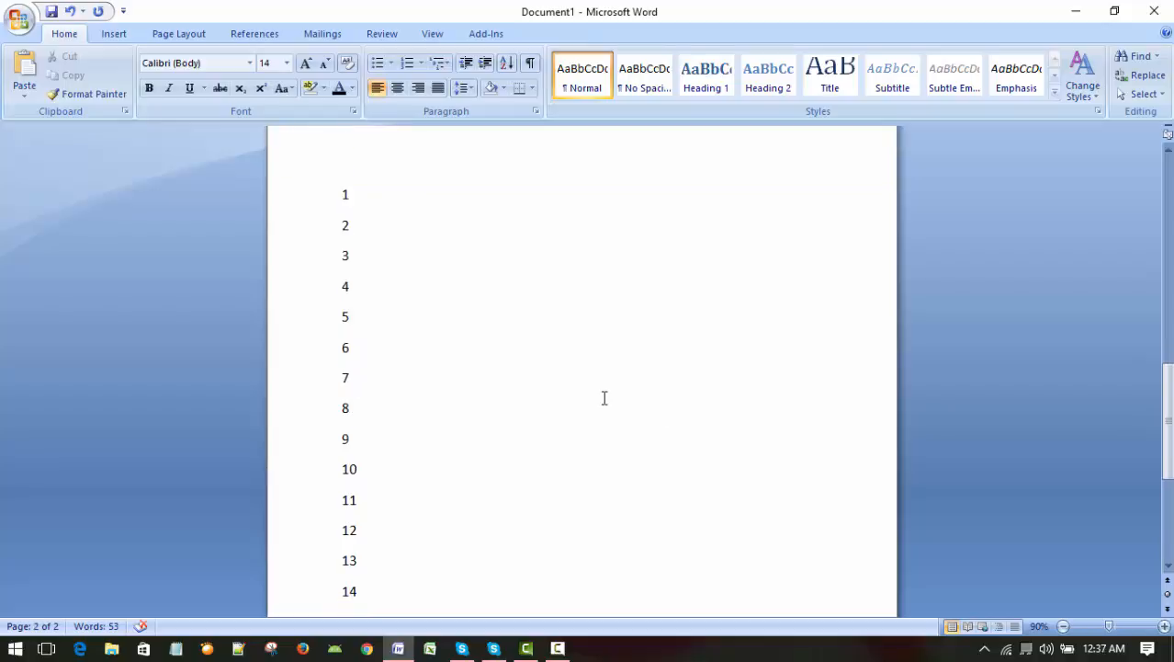
scroll(604, 397, down, 2)
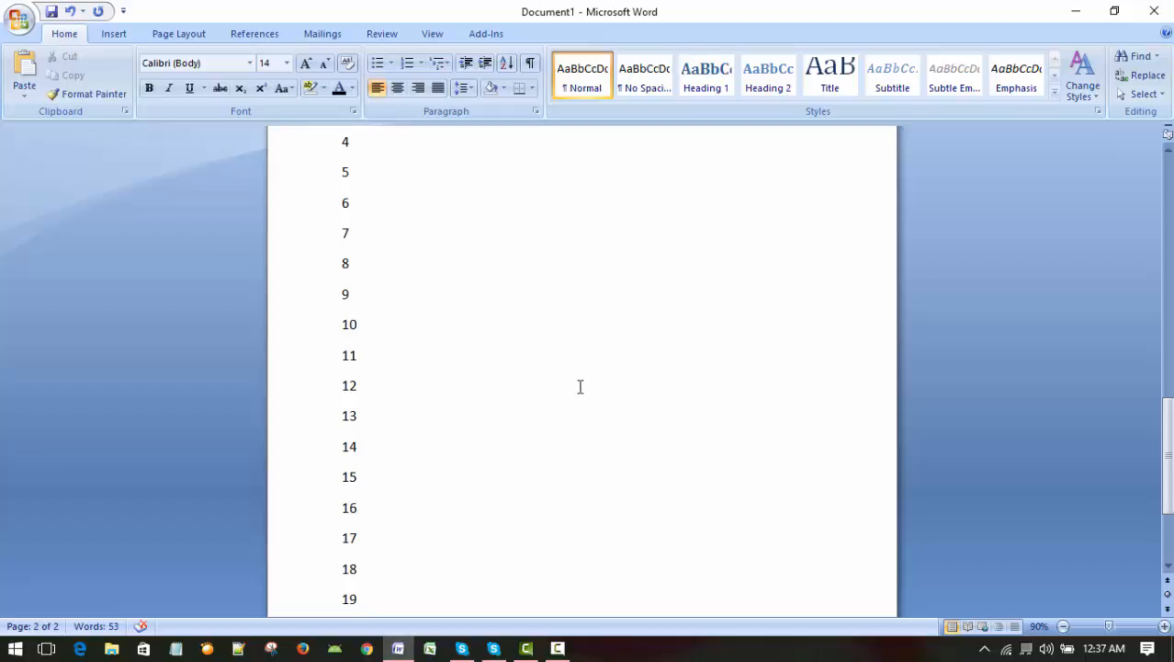
scroll(580, 386, down, 2)
scroll(580, 385, up, 3)
scroll(581, 383, up, 1)
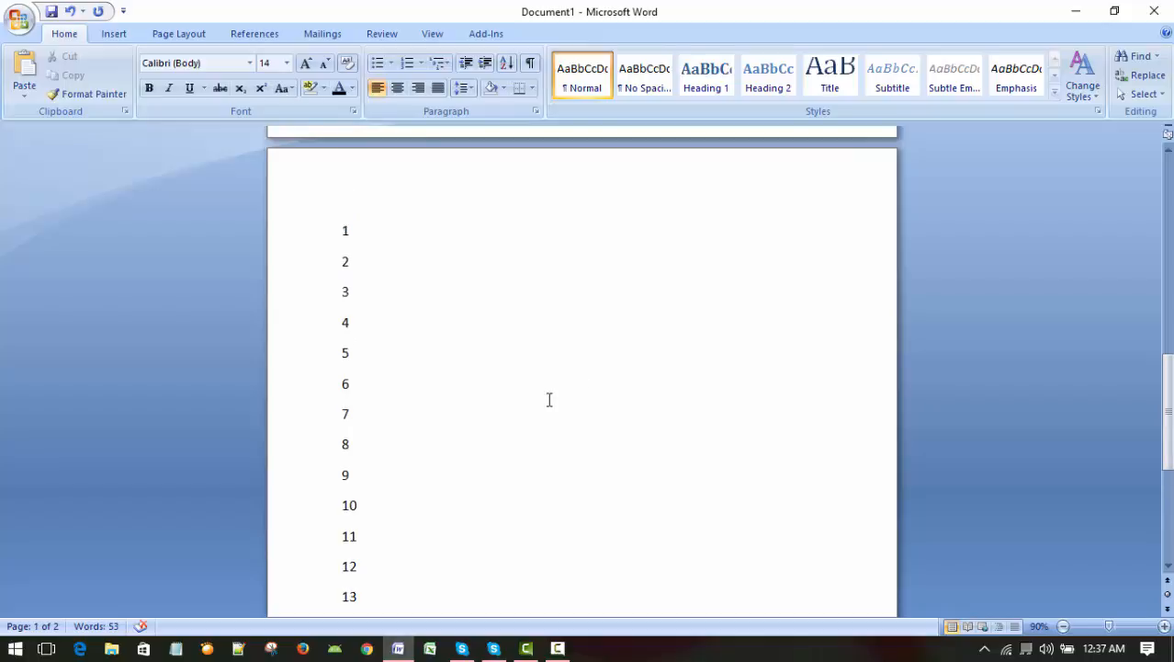
Sort the numbers 1 to 20 on the second page by paragraphs, with type Number, in descending order
click(309, 237)
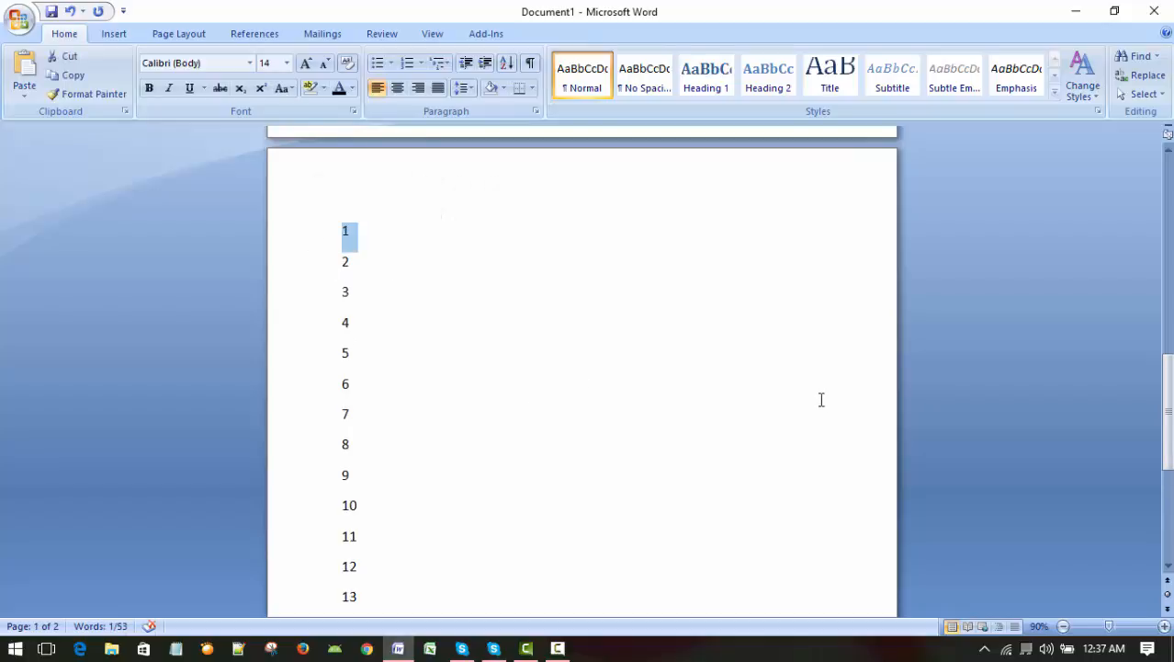
key(shift+Down)
key(shift+Down)
key(shift+Down)
key(shift+Down)
key(shift+Down)
key(shift+Down)
key(shift+Down)
key(shift+Down)
key(shift+Down)
key(shift+Down)
key(shift+Down)
key(shift+Down)
key(shift+Down)
key(shift+Down)
key(shift+Down)
key(shift+Down)
key(shift+Down)
key(shift+Down)
key(shift+Down)
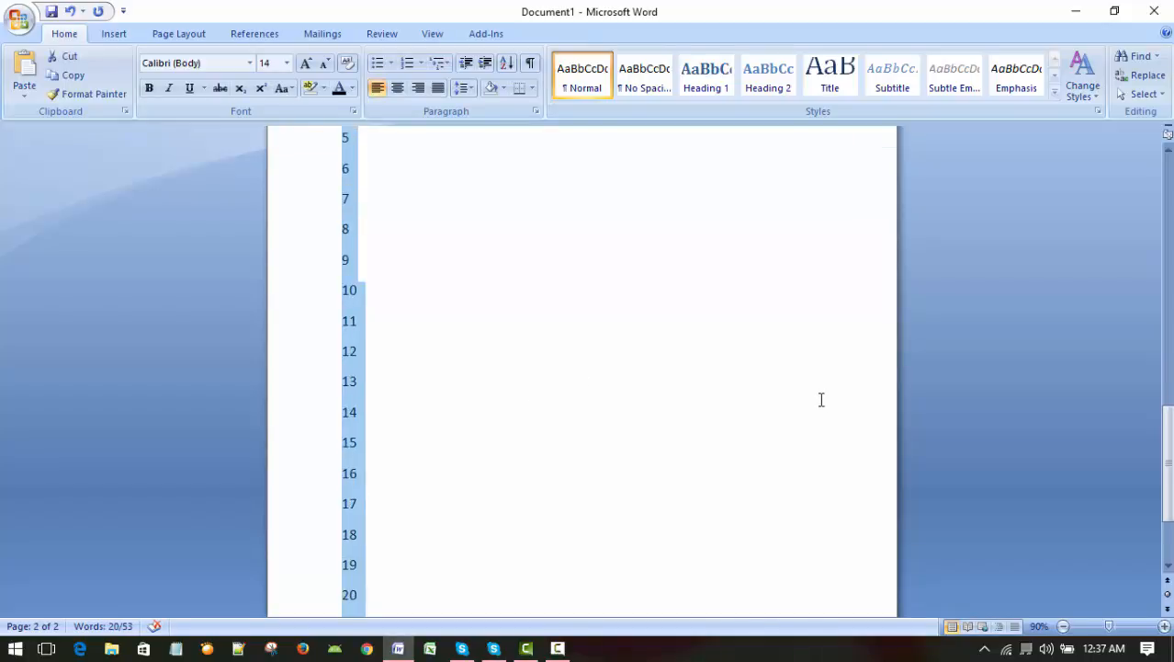
scroll(805, 395, down, 2)
scroll(801, 397, up, 3)
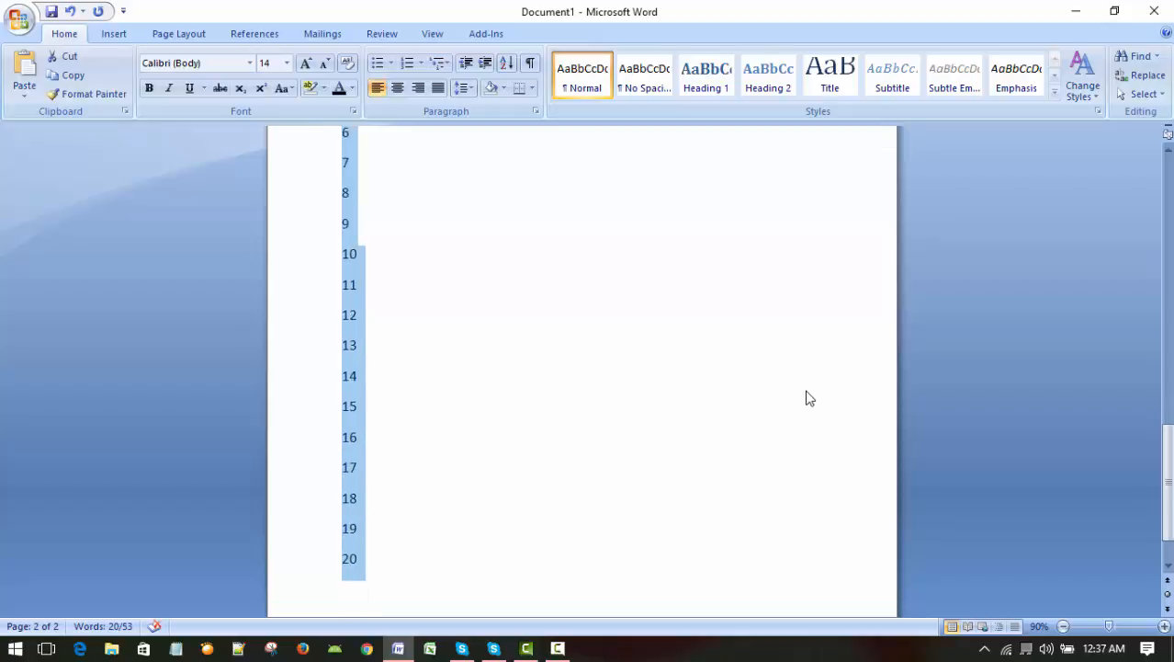
scroll(795, 398, up, 1)
scroll(794, 396, down, 1)
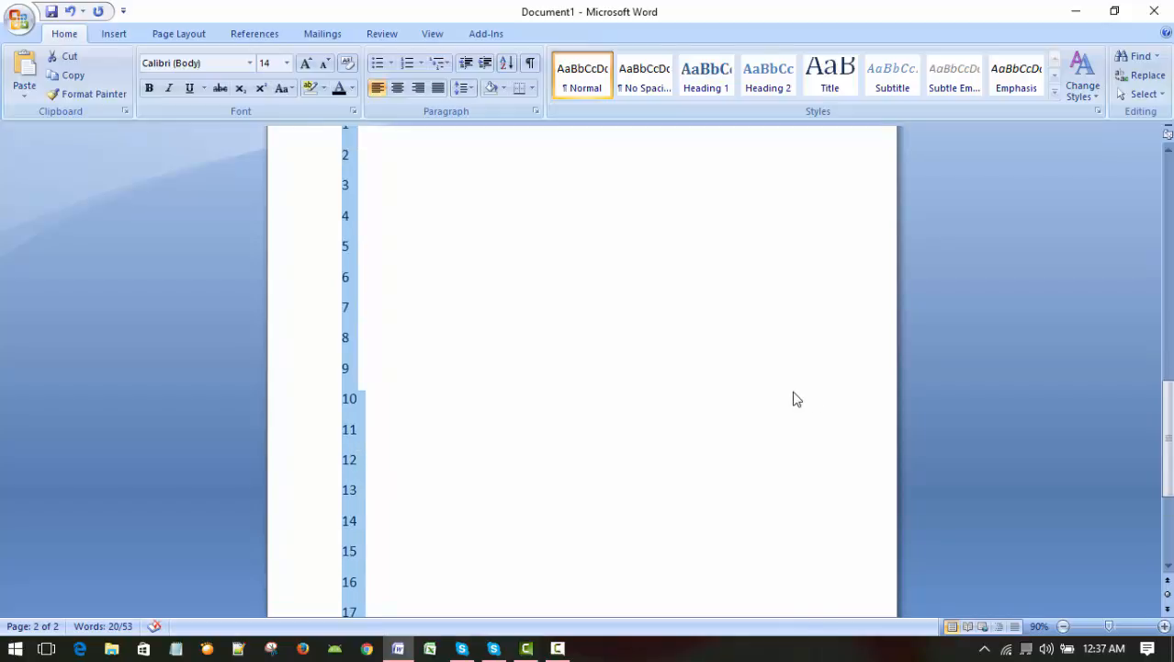
scroll(796, 399, up, 1)
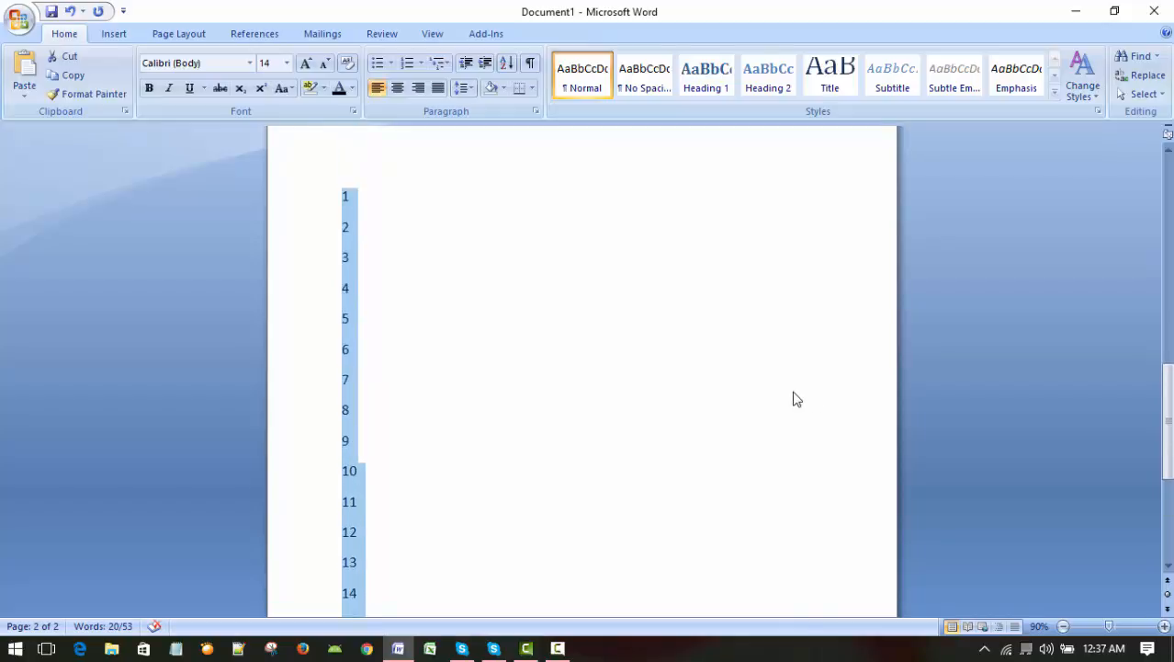
click(506, 64)
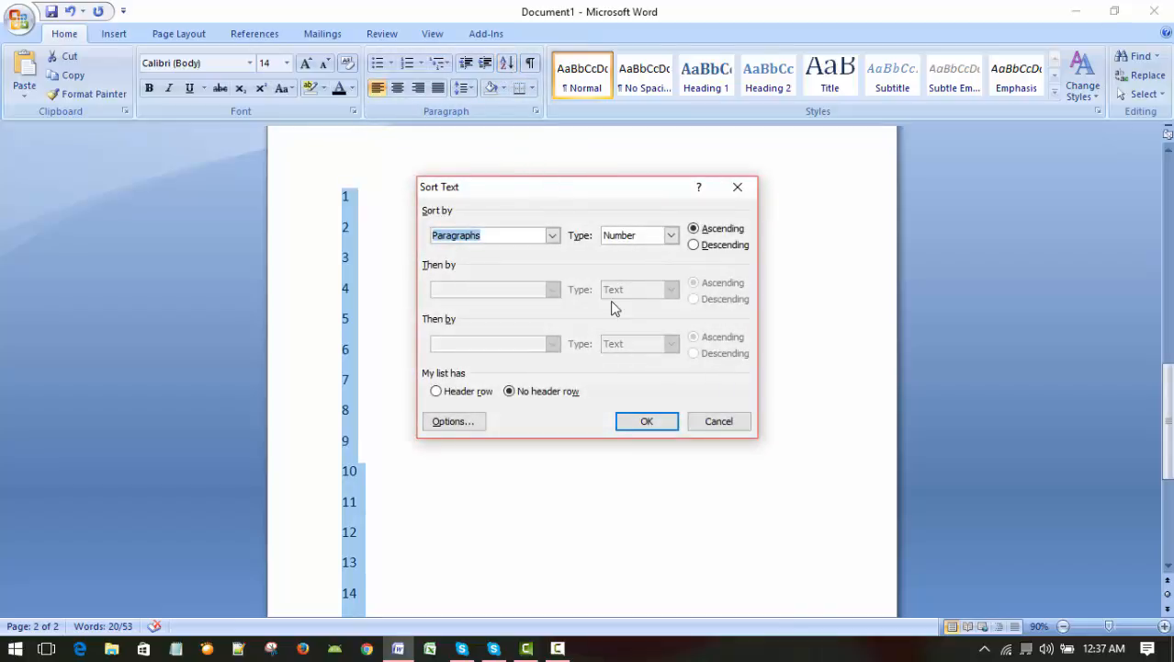
click(717, 422)
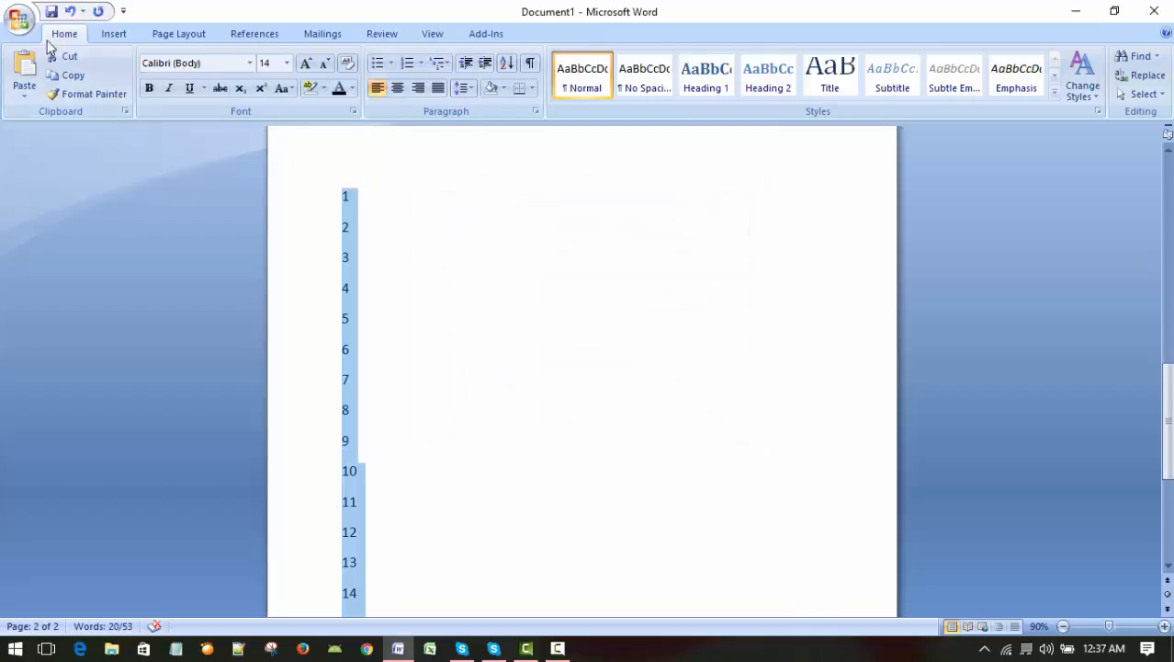
click(506, 65)
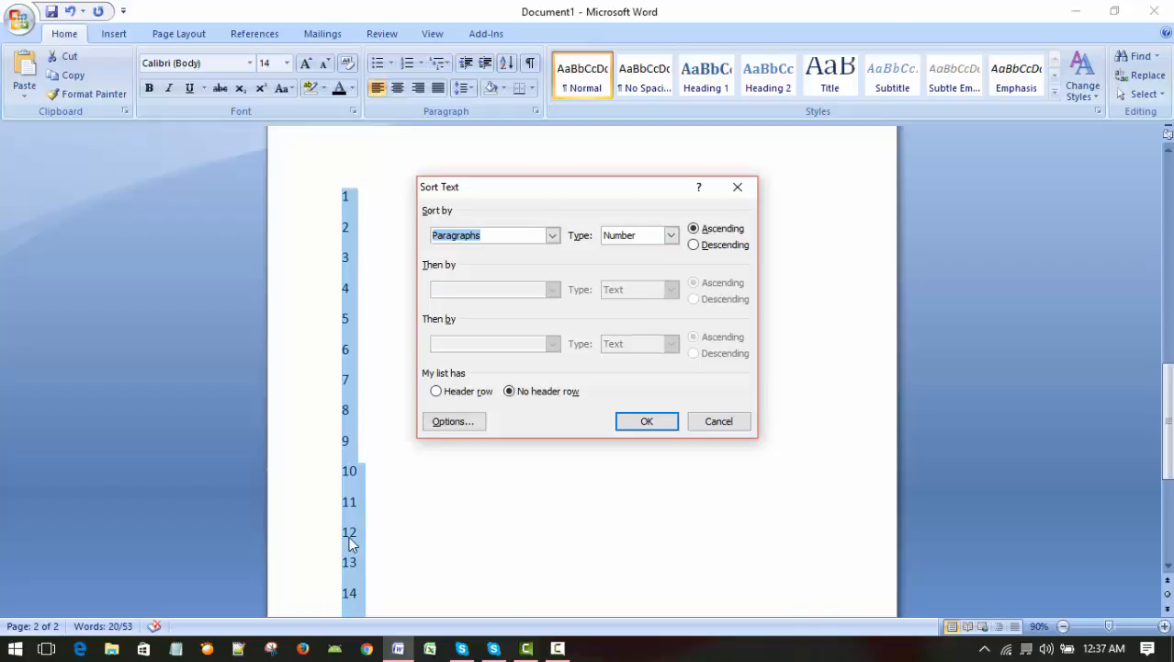
click(671, 235)
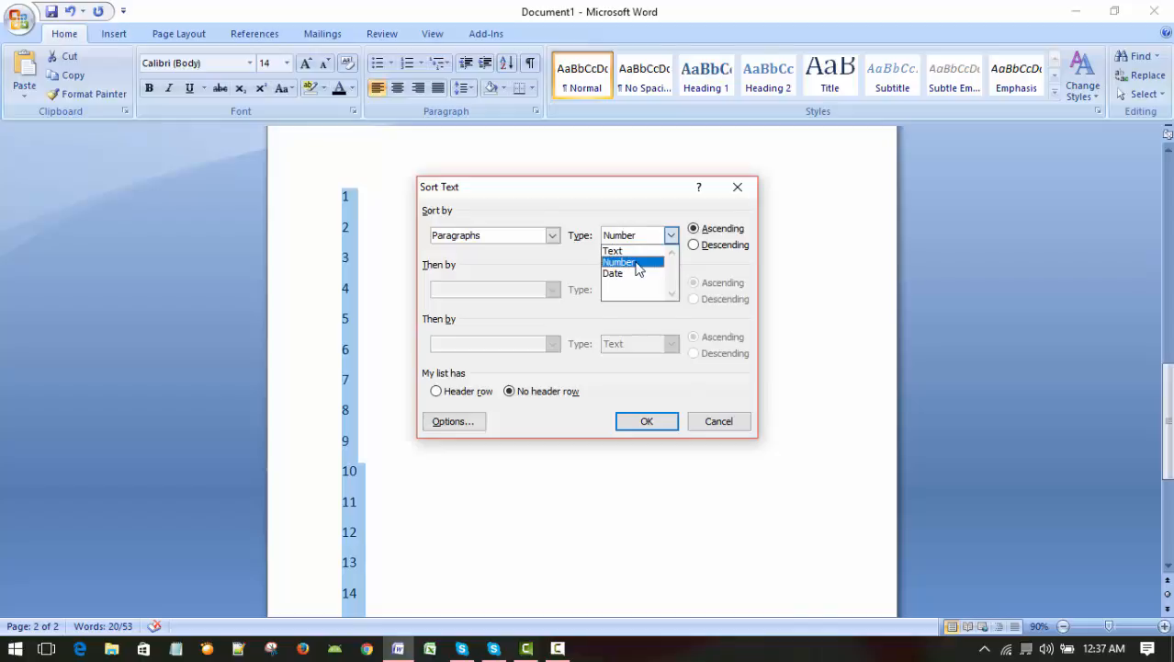
click(634, 263)
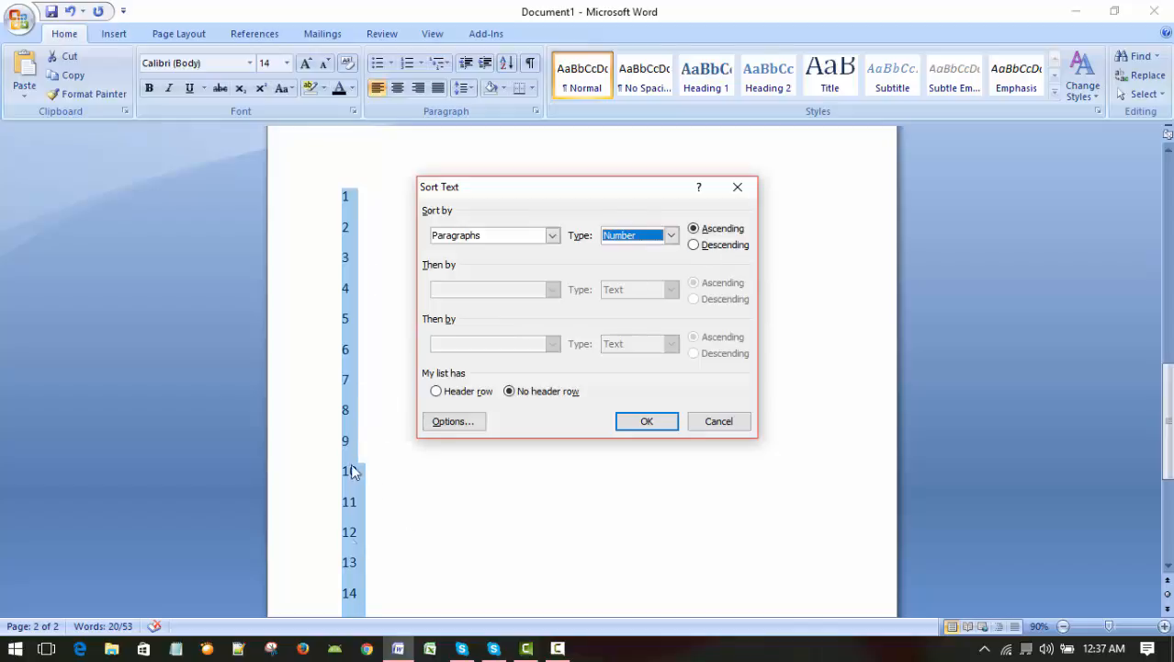
click(694, 245)
click(634, 424)
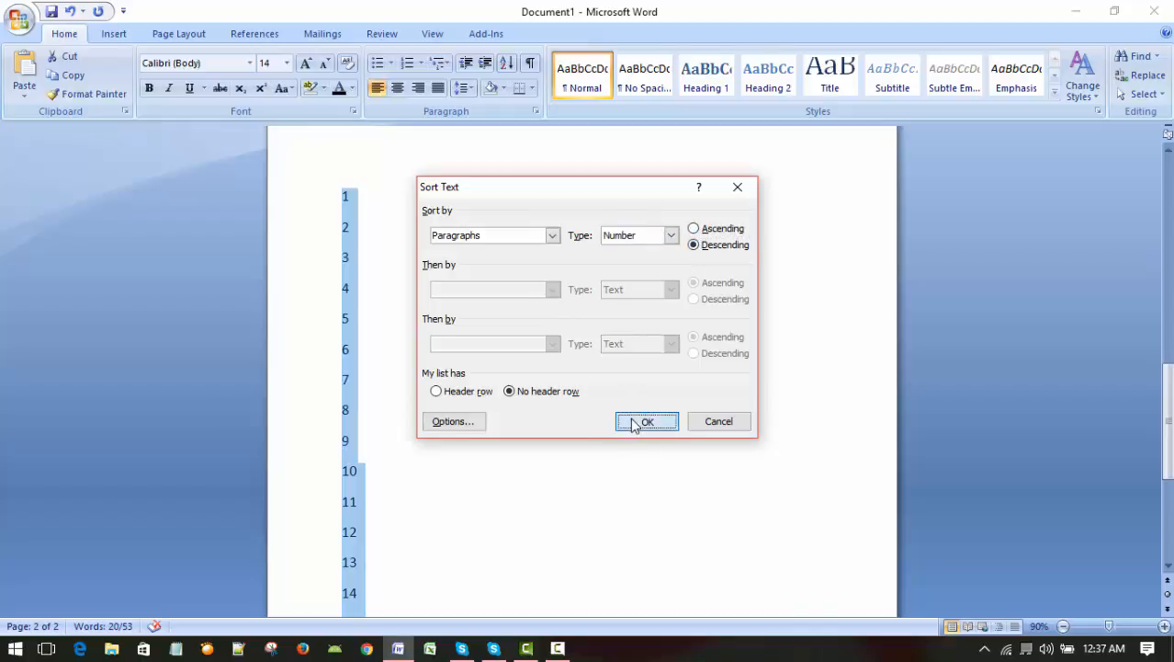
click(638, 370)
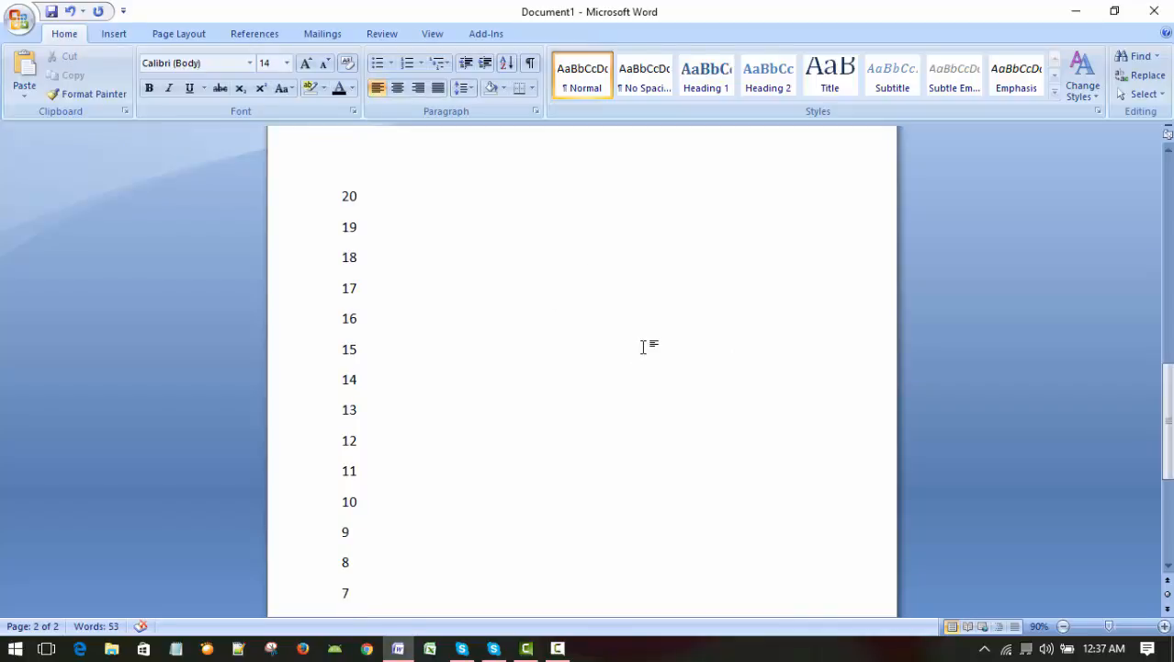
Examine the descending number list on the second page from its first to its last line
click(406, 197)
scroll(507, 336, down, 2)
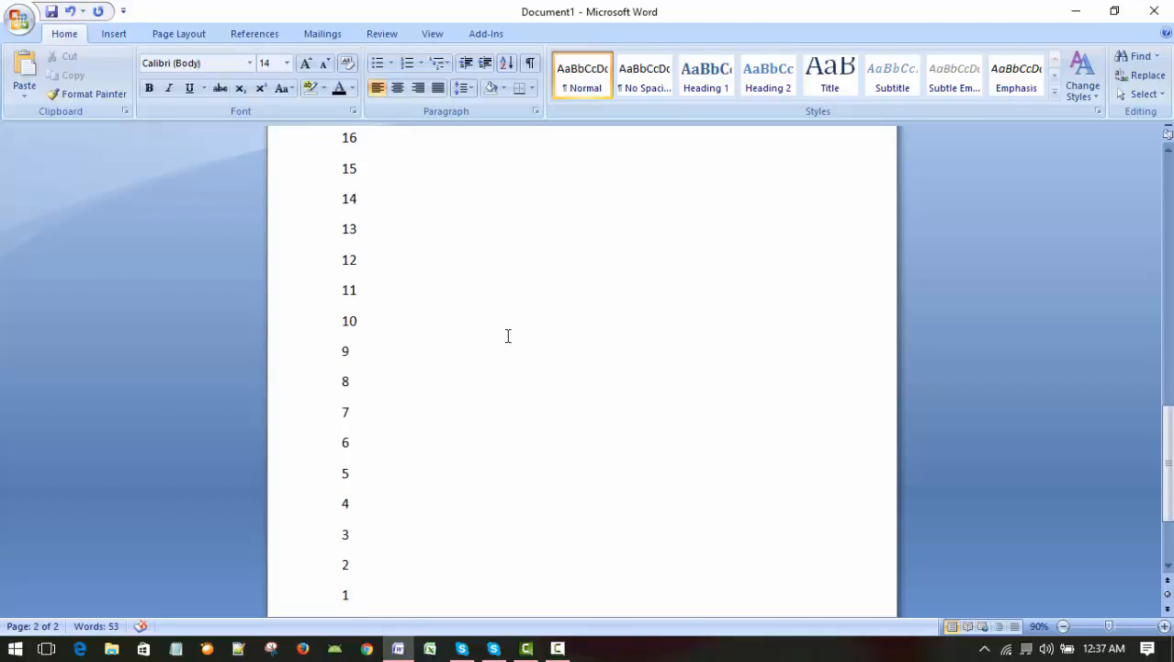
scroll(508, 332, up, 3)
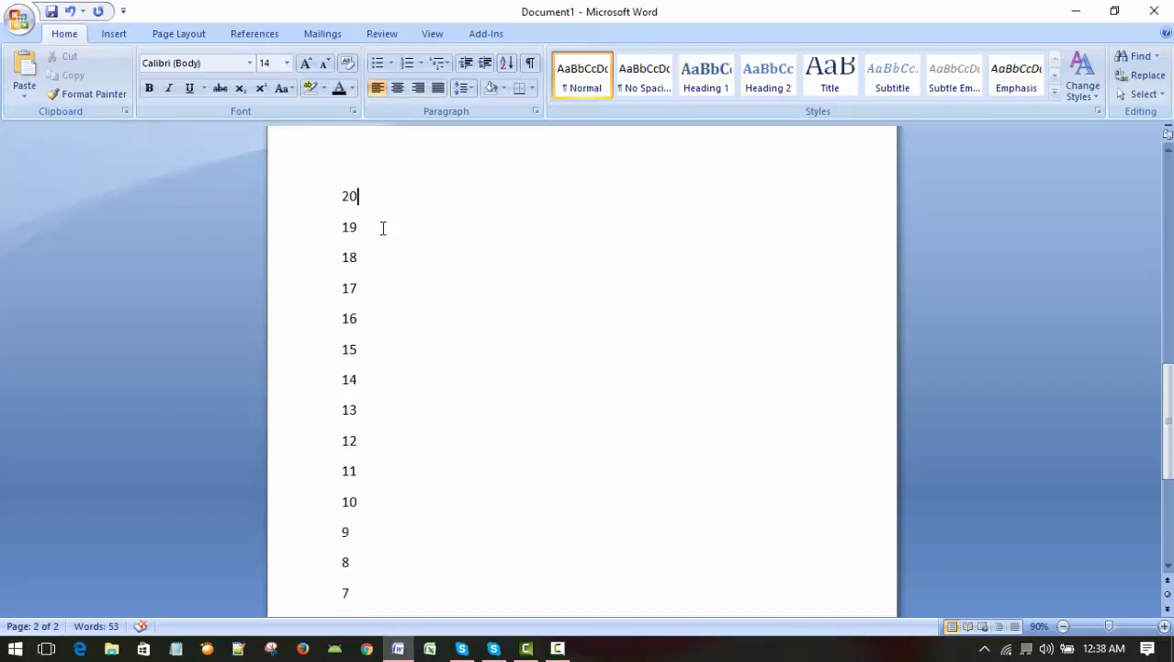
click(383, 228)
click(381, 258)
click(381, 287)
scroll(544, 372, down, 1)
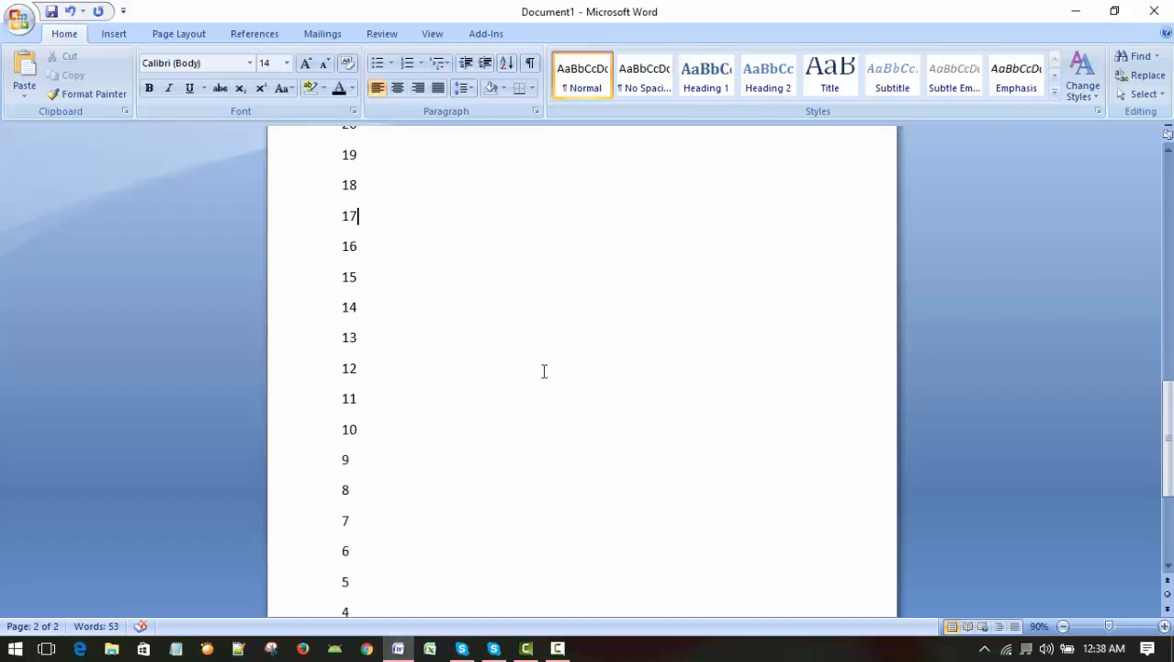
click(381, 278)
scroll(527, 311, down, 3)
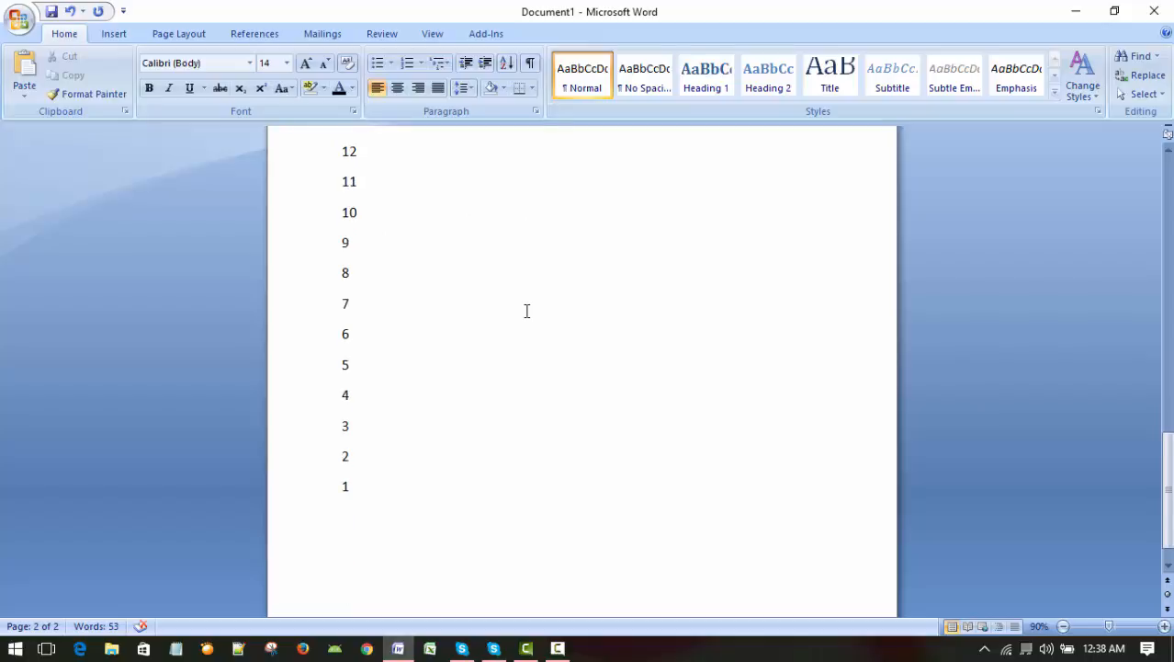
click(423, 451)
Insert 500 on a new line below 15 and 49 on a new line below 13
scroll(589, 413, up, 2)
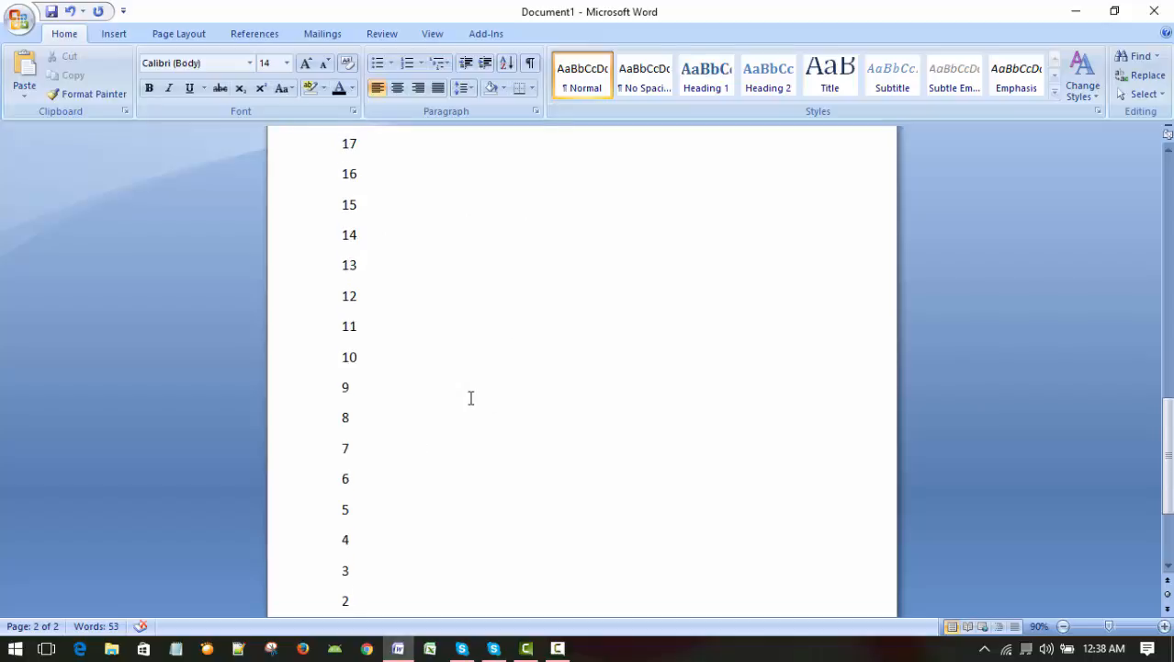
scroll(386, 296, up, 1)
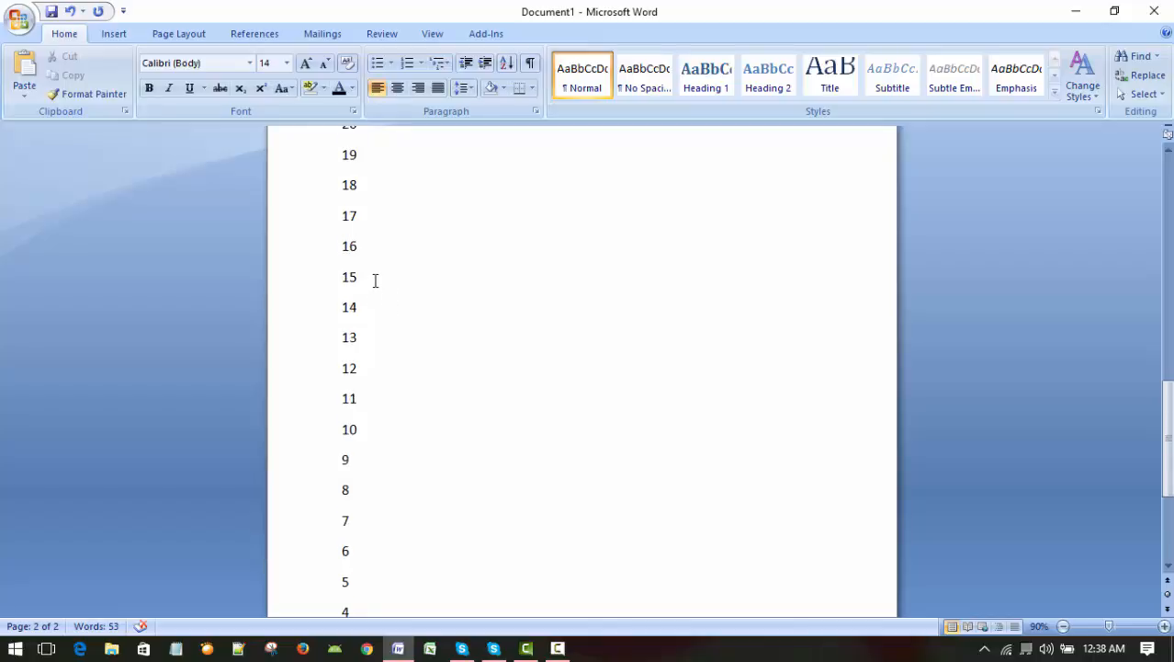
key(Return)
text(500)
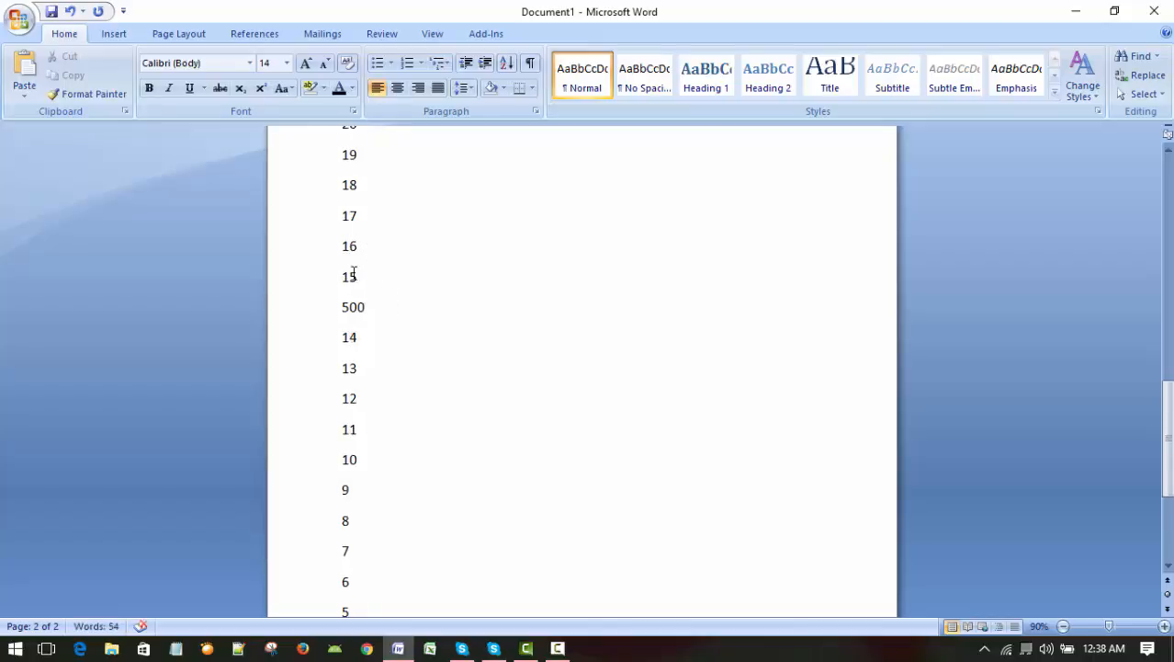
scroll(367, 294, down, 1)
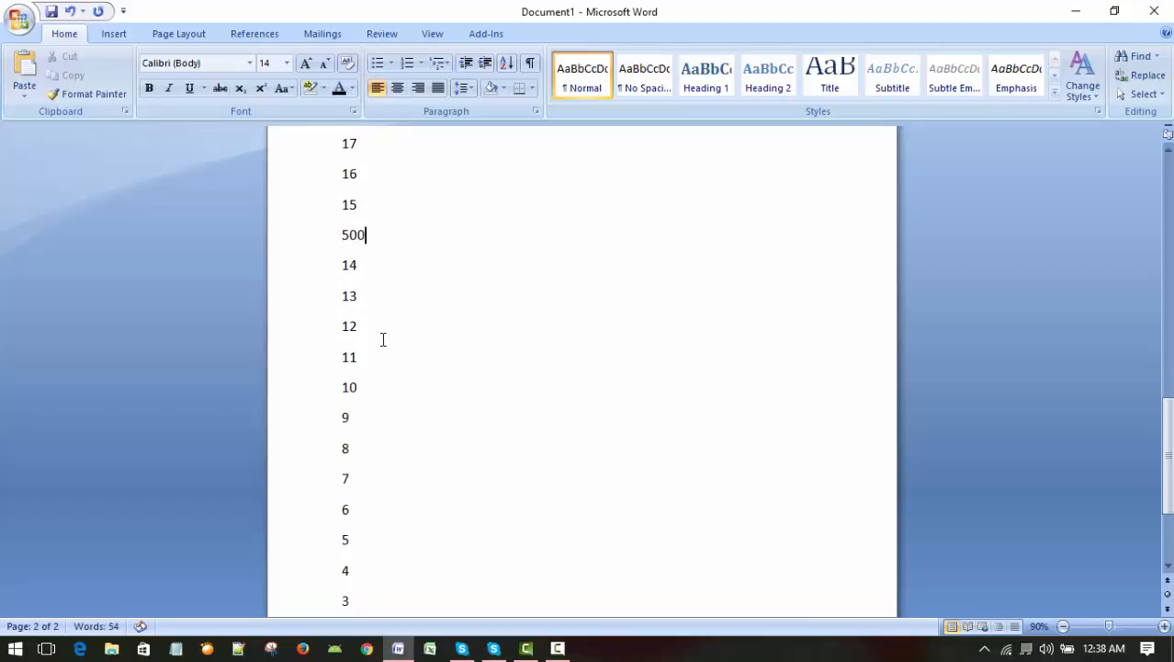
key(Return)
text(49)
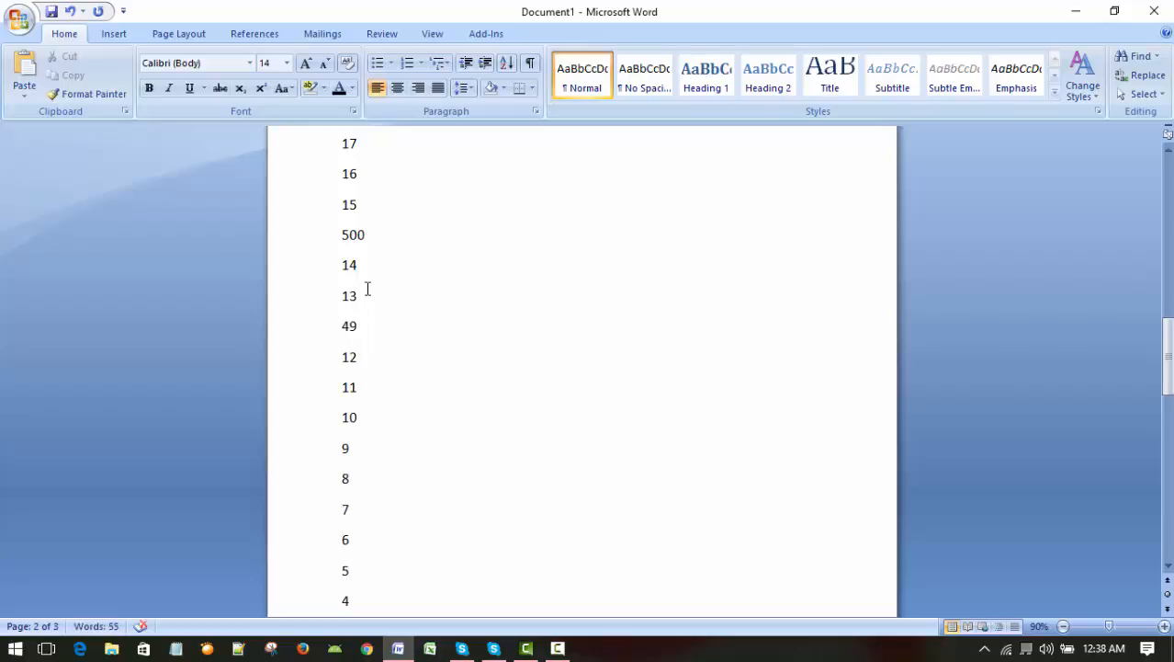
Insert 51 on a new line below 5 and 50 on a new line below 3
scroll(367, 289, down, 2)
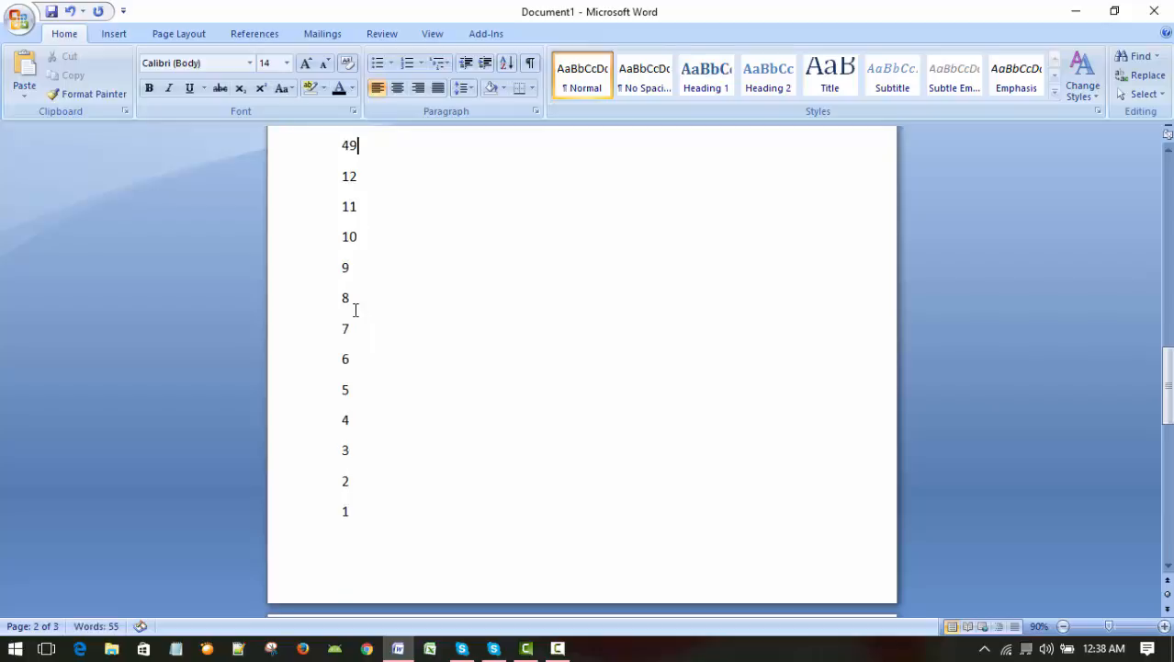
click(382, 388)
key(Return)
text(51)
scroll(384, 377, down, 1)
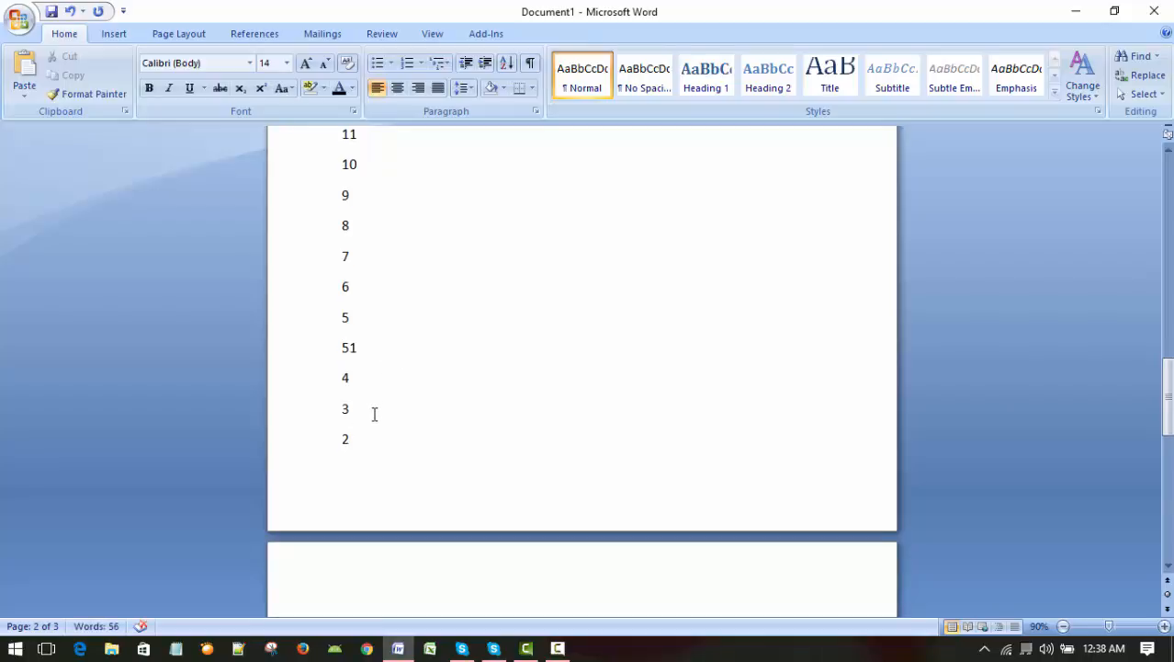
click(373, 407)
text(50)
key(Left)
key(Left)
key(Return)
Sort the entire number list, including the added 500, 49, 51 and 50, by type Number in ascending order
scroll(514, 360, down, 3)
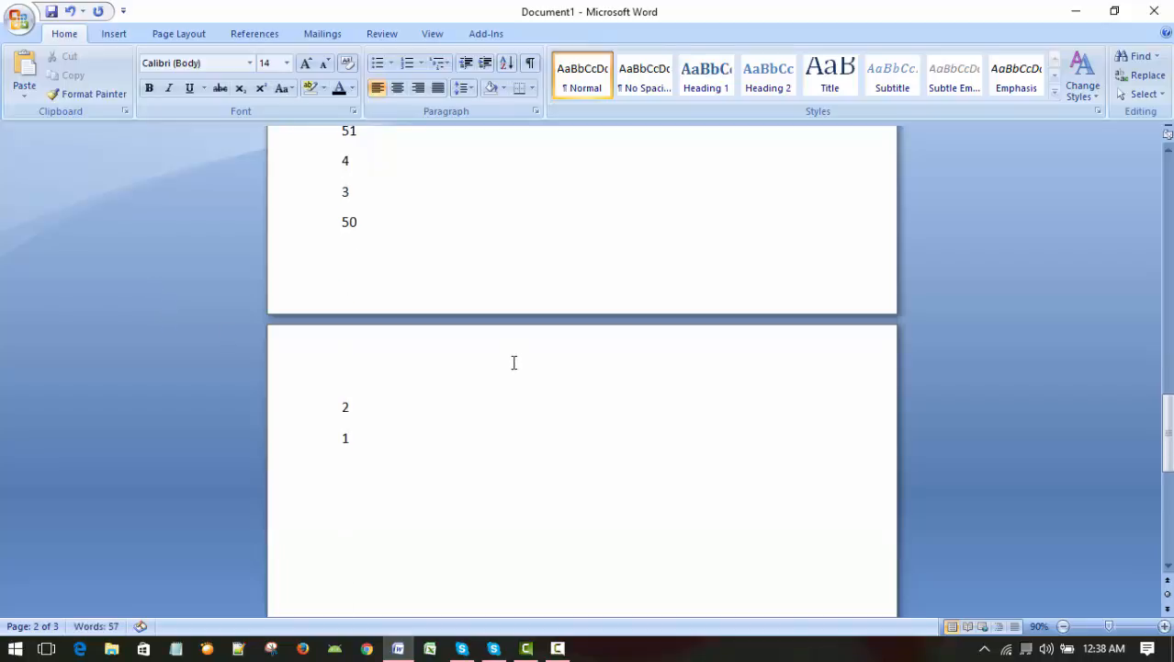
click(413, 438)
key(shift+Up)
key(shift+Up)
key(shift+Up)
key(shift+Up)
key(shift+Up)
key(shift+Up)
key(shift+Up)
key(shift+Up)
key(shift+Up)
key(shift+Up)
key(shift+Up)
key(shift+Up)
key(shift+Up)
key(shift+Up)
key(shift+Up)
key(shift+Up)
key(shift+Up)
key(shift+Up)
key(shift+Up)
key(shift+Up)
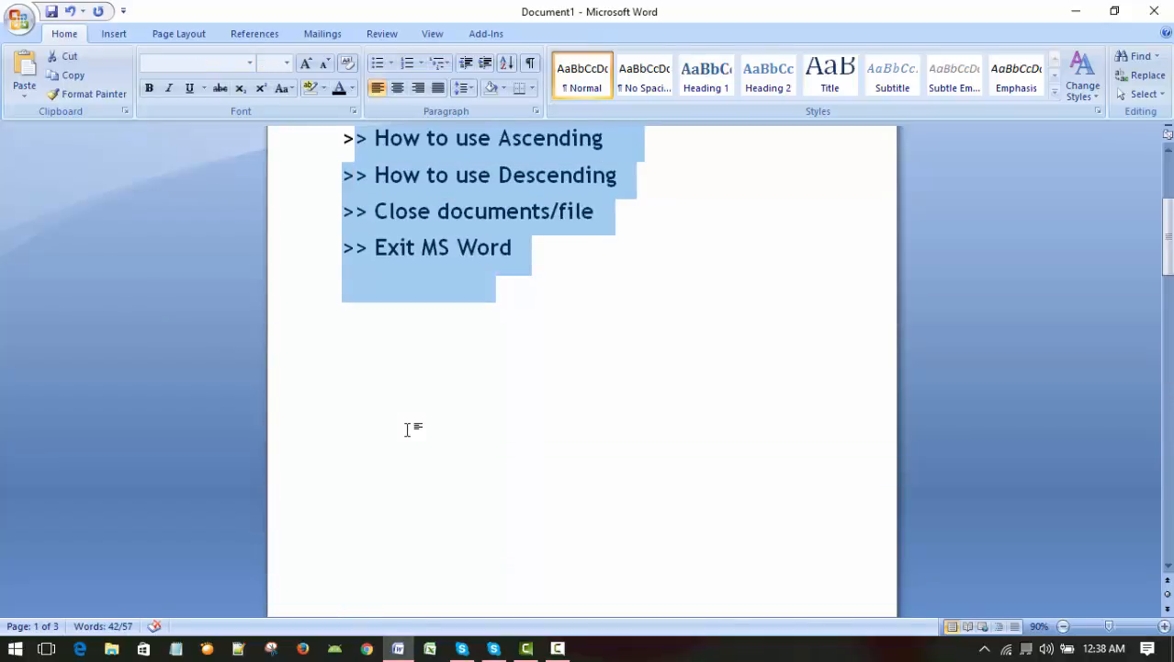
key(shift+Down)
key(shift+Down)
key(shift+Down)
key(shift+Down)
key(shift+Down)
key(shift+Down)
key(shift+Down)
key(shift+Down)
key(shift+Down)
key(shift+Down)
key(shift+Down)
key(shift+Down)
key(shift+Down)
key(shift+Down)
key(shift+Down)
key(shift+Up)
key(shift+Up)
key(shift+Up)
key(shift+Up)
key(shift+Up)
key(shift+Up)
key(shift+Up)
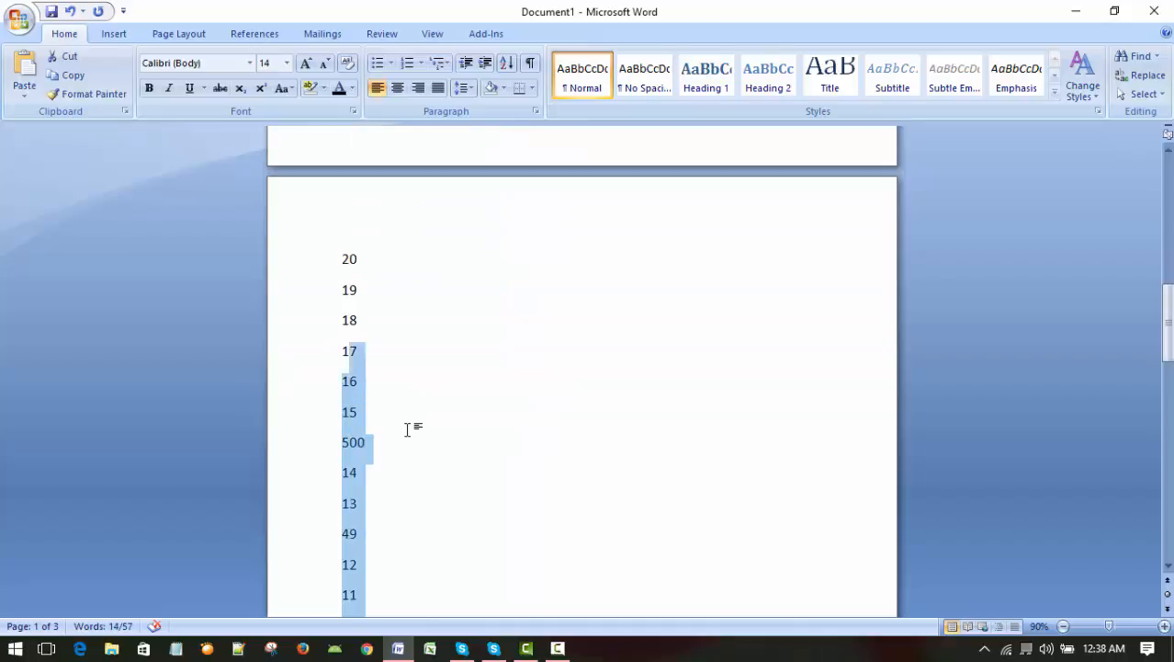
key(shift+Up)
key(shift+Up)
key(shift+Up)
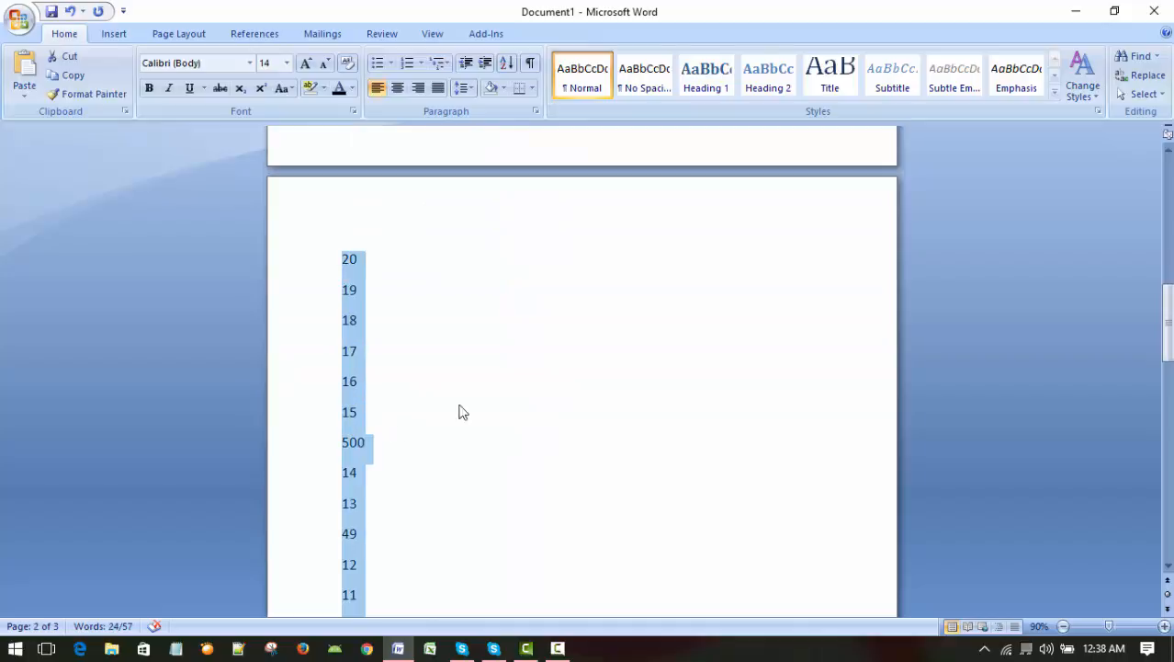
click(507, 65)
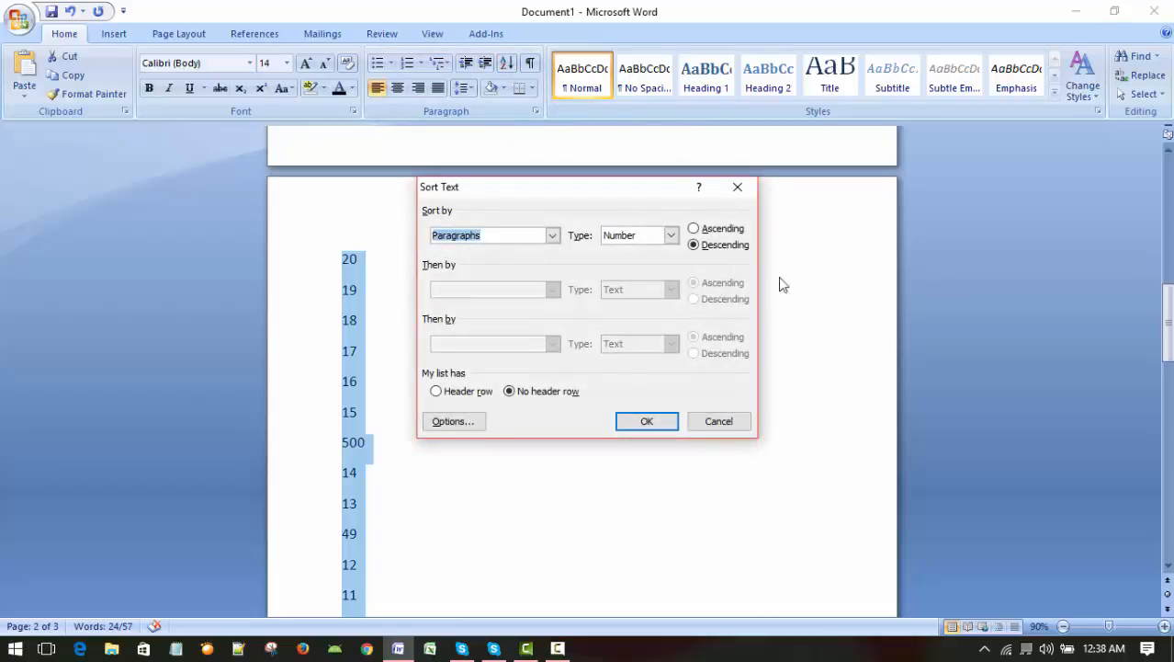
click(694, 229)
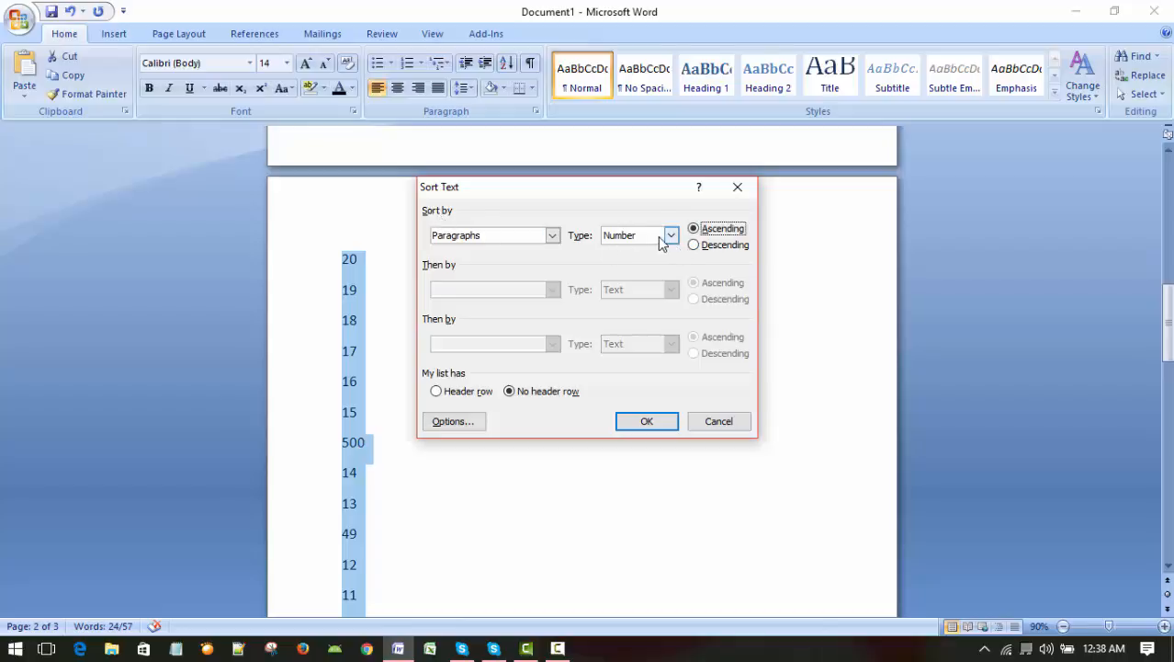
click(648, 421)
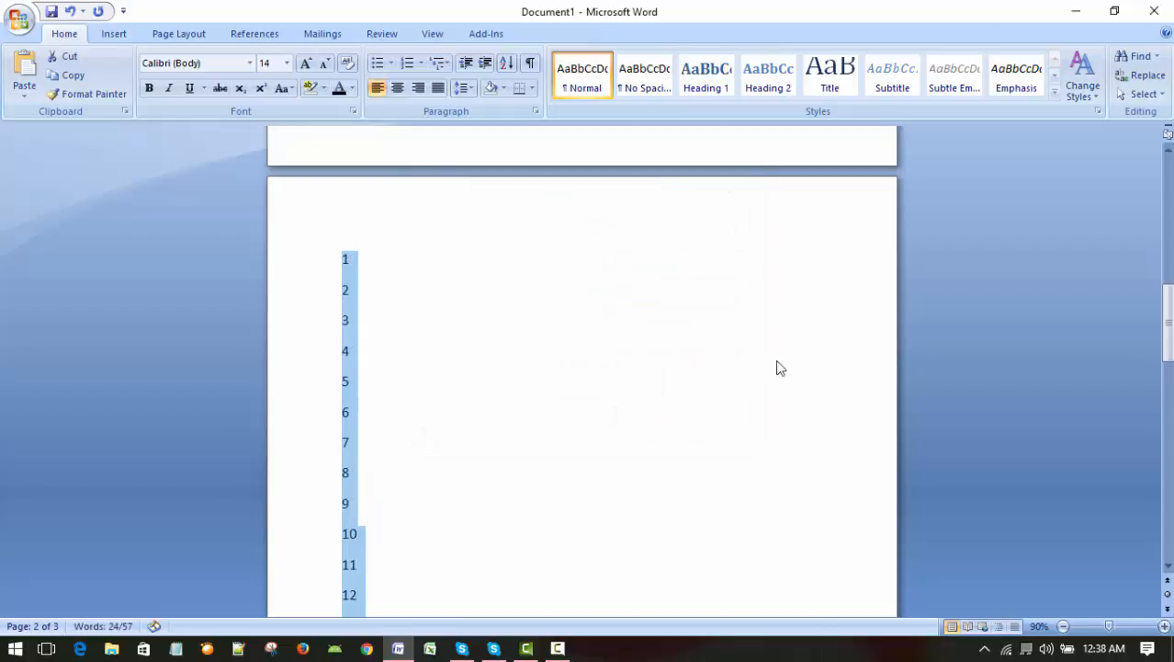
click(658, 365)
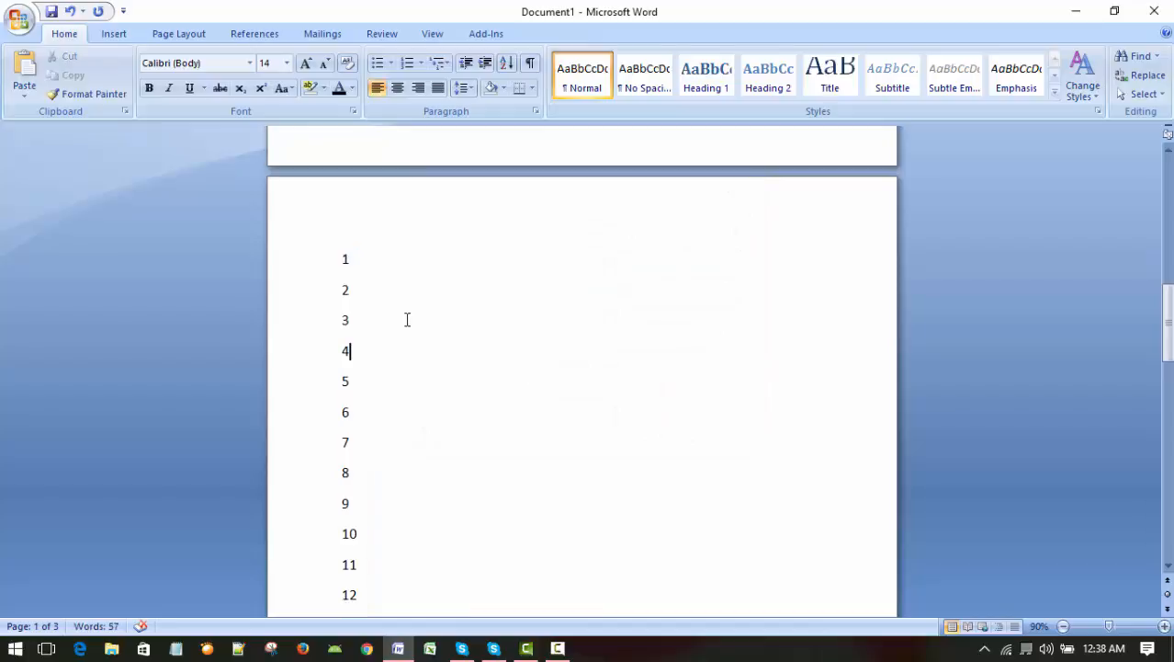
Examine the order of the ascending list across both pages, especially where 49, 50, 51 and 500 are placed
scroll(541, 312, down, 6)
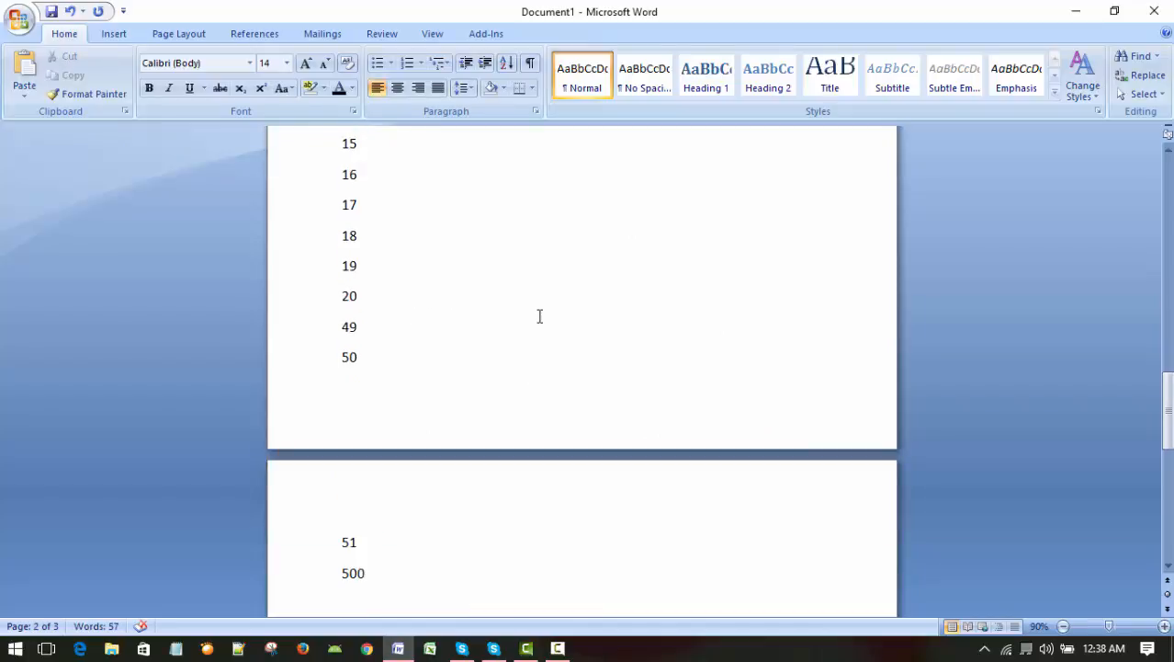
scroll(540, 316, down, 3)
scroll(559, 333, up, 2)
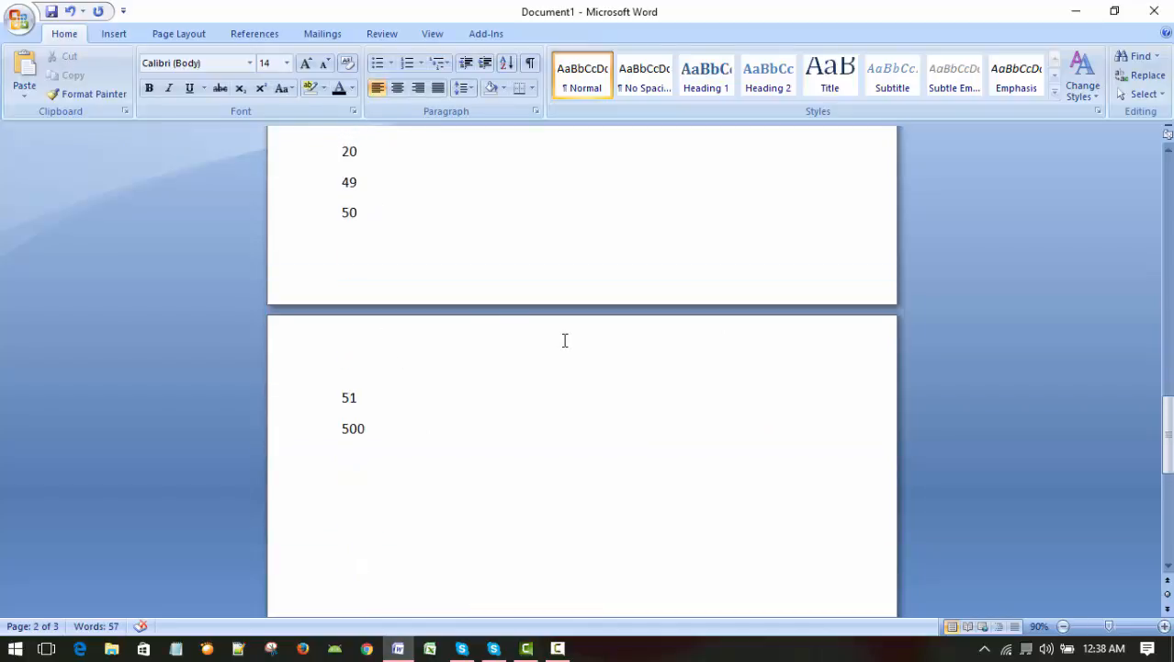
scroll(466, 440, up, 1)
scroll(467, 440, up, 1)
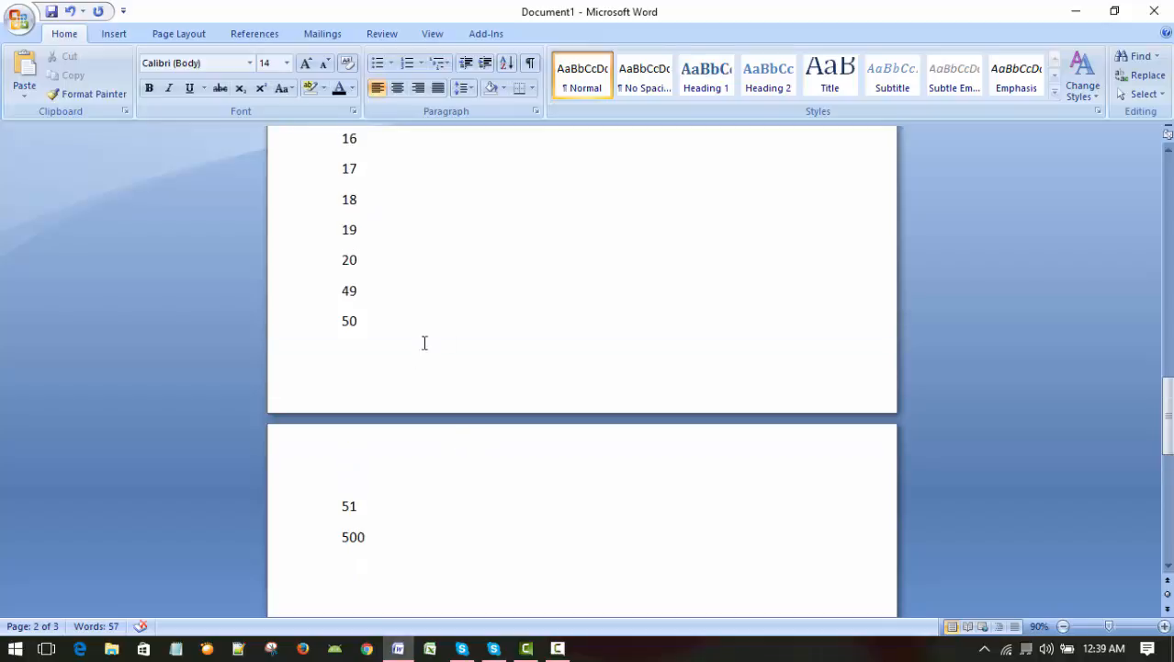
click(377, 290)
click(379, 321)
click(390, 501)
scroll(579, 504, up, 2)
scroll(579, 503, up, 3)
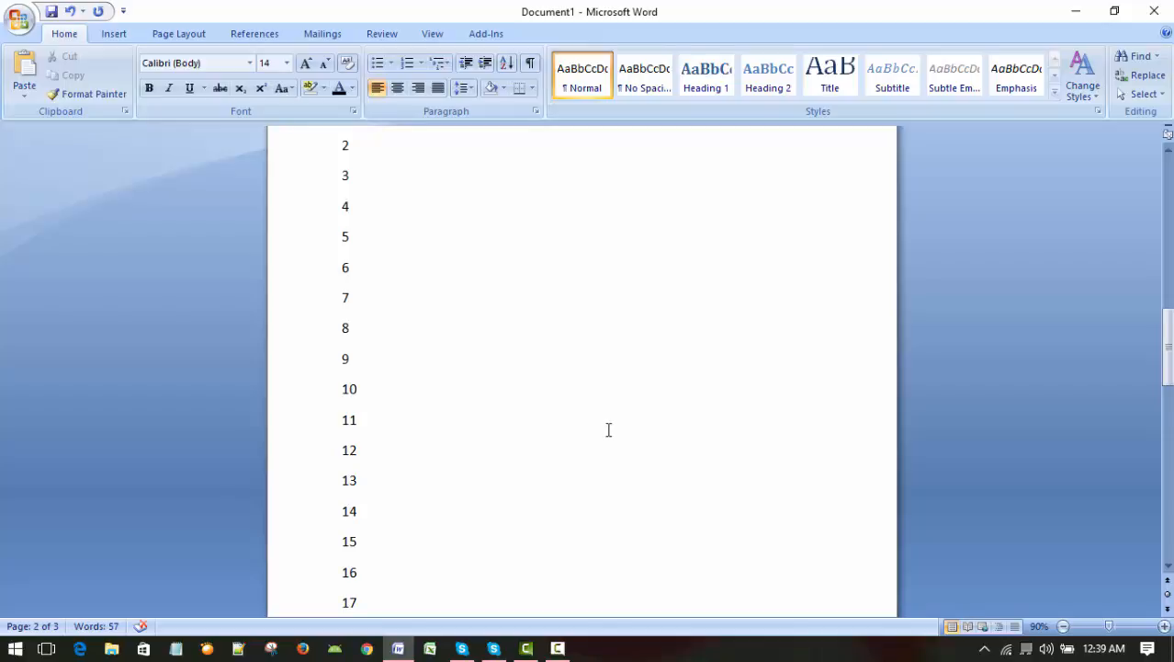
Review the ascending number list again, from its first value on page 2 to its last value on page 3
scroll(614, 430, up, 3)
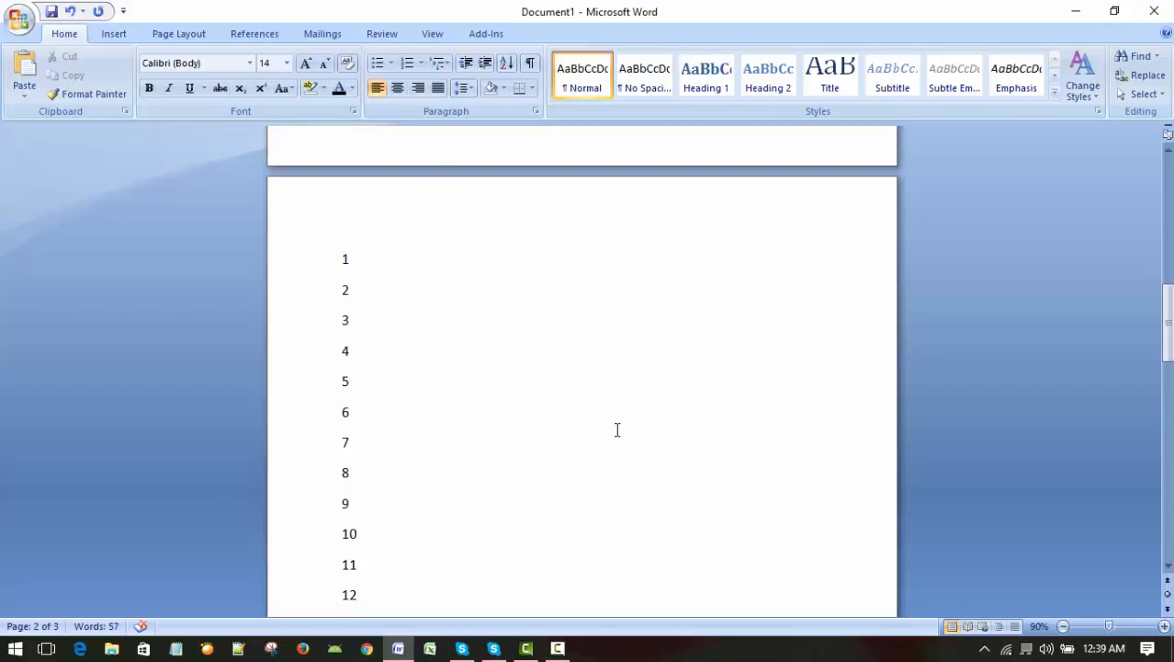
scroll(622, 428, down, 15)
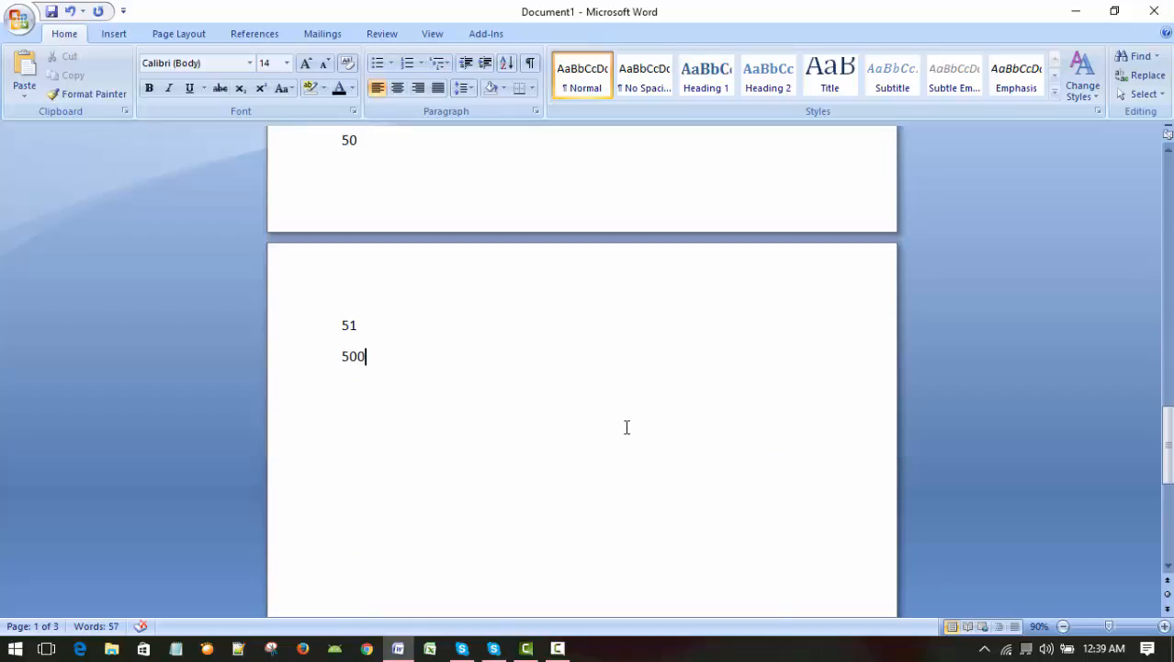
click(625, 425)
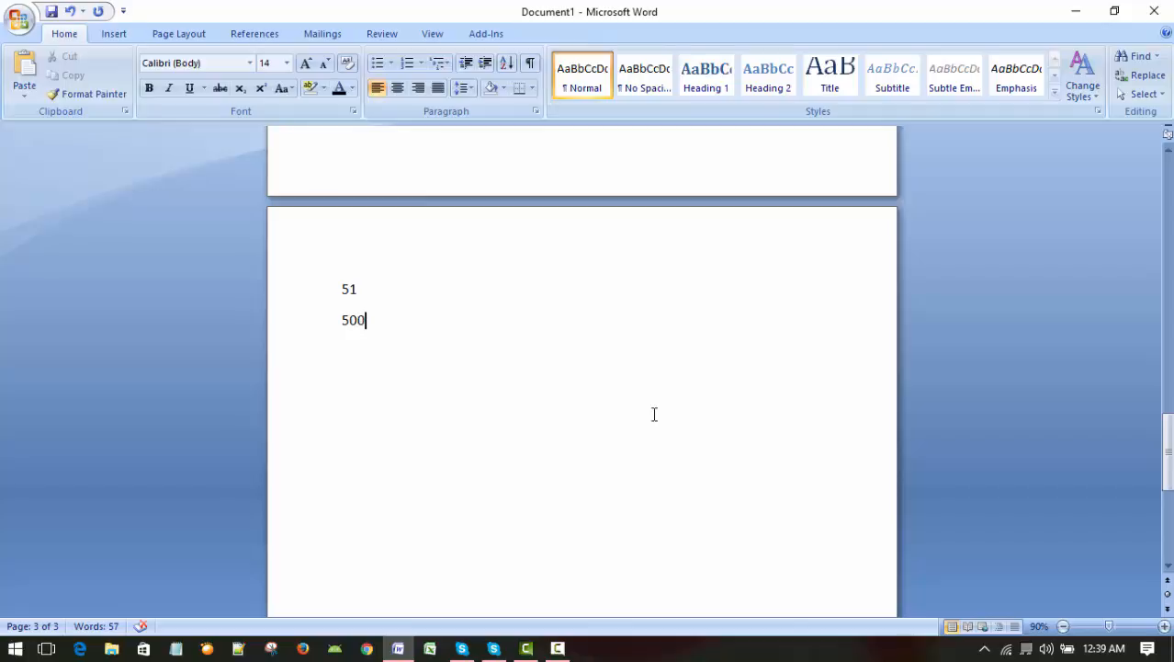
scroll(653, 412, up, 8)
scroll(649, 409, up, 3)
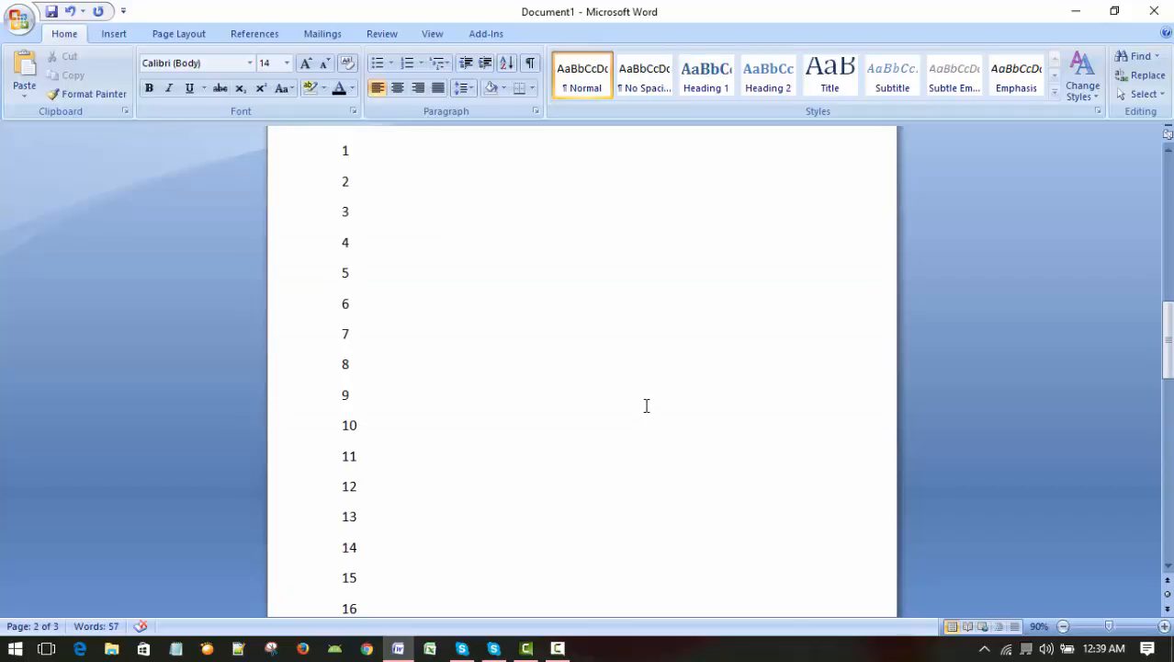
scroll(646, 405, up, 3)
scroll(646, 404, down, 3)
scroll(646, 402, up, 1)
Select the numbers 1 through 10 at the start of the ascending list
click(289, 262)
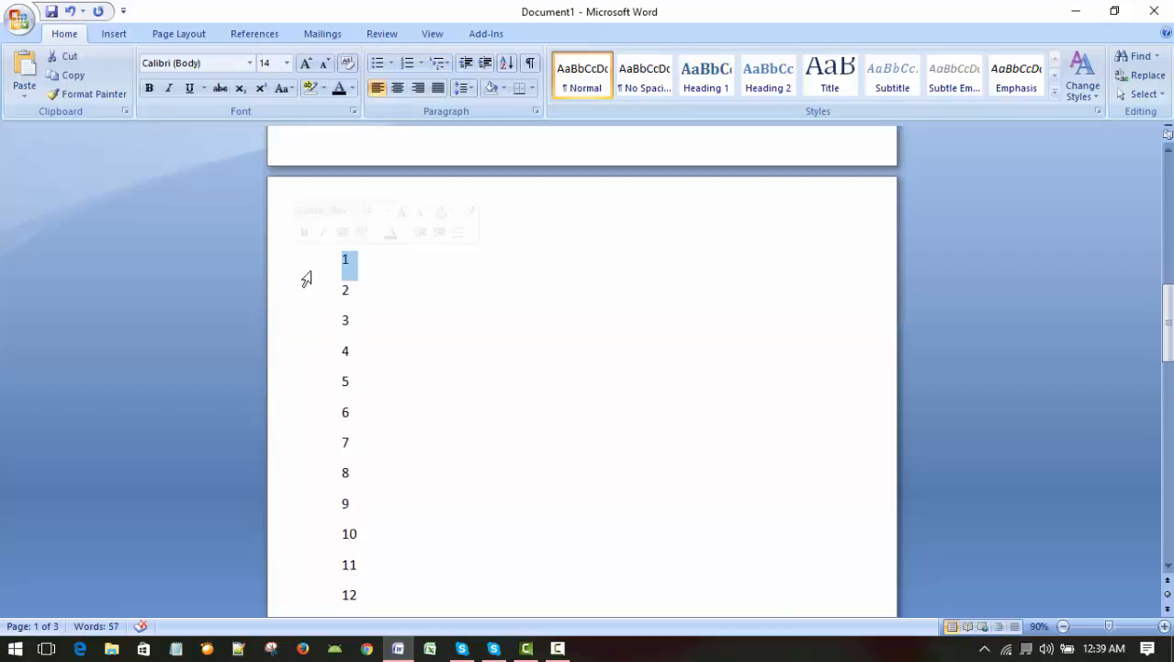
key(shift+Down)
key(shift+Down)
key(shift+Down)
key(shift+Down)
key(shift+Down)
key(shift+Down)
key(shift+Down)
key(shift+Down)
key(shift+Down)
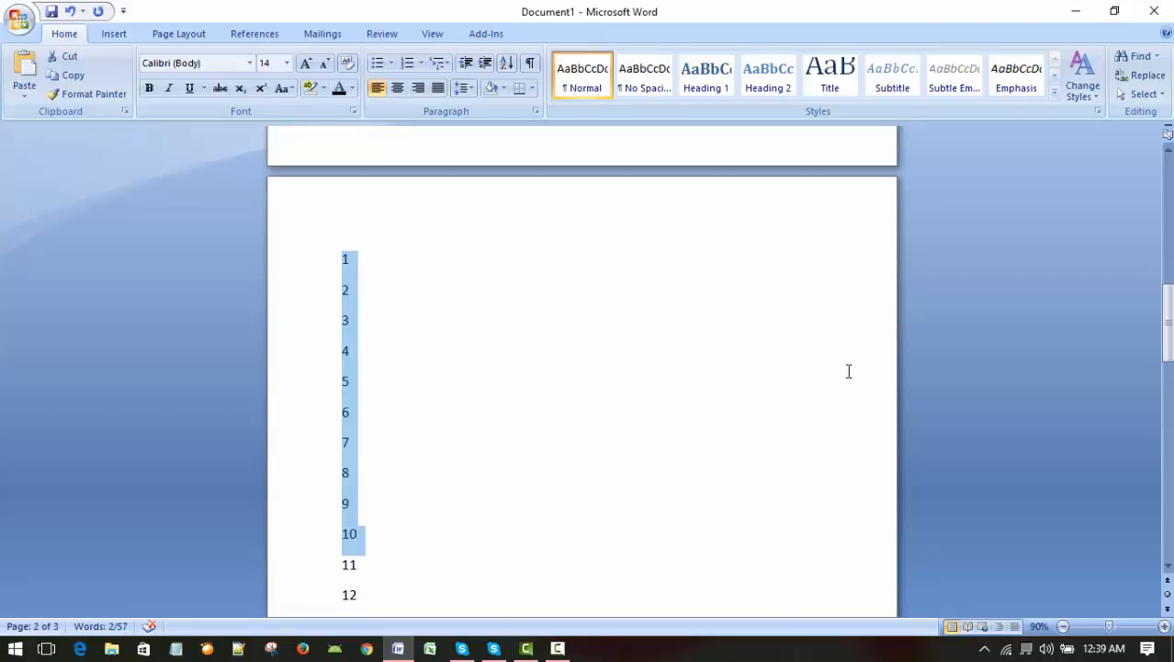
Start a word list in the blank area below the numbers, entering Egg and Banana on separate lines
scroll(744, 417, down, 10)
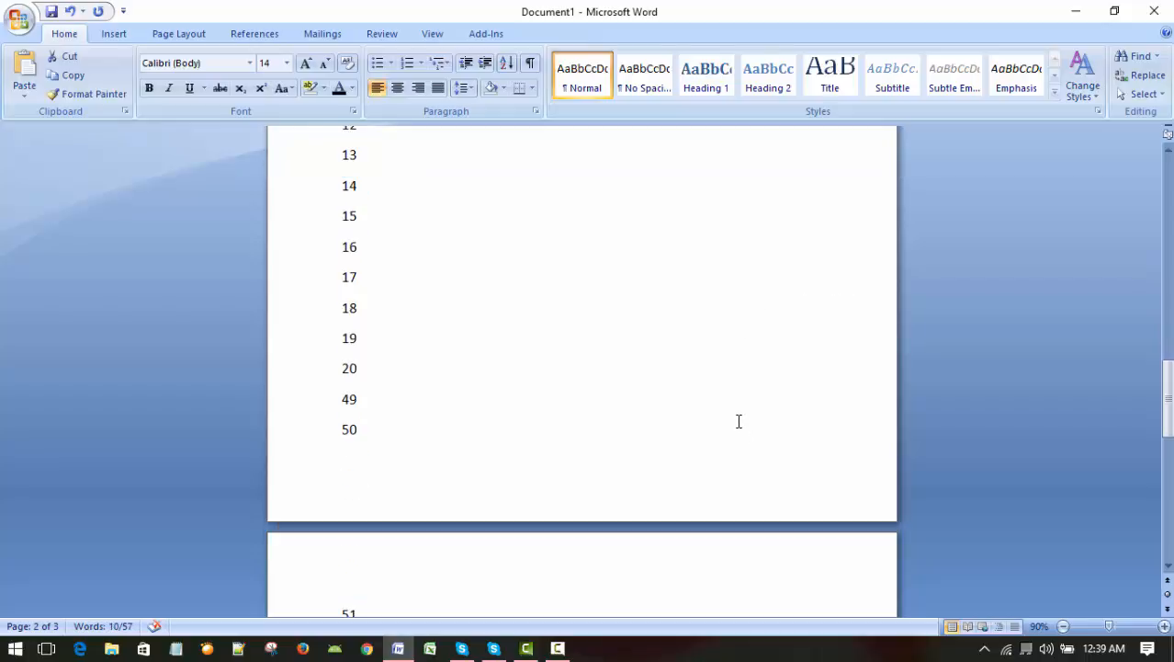
scroll(730, 422, down, 2)
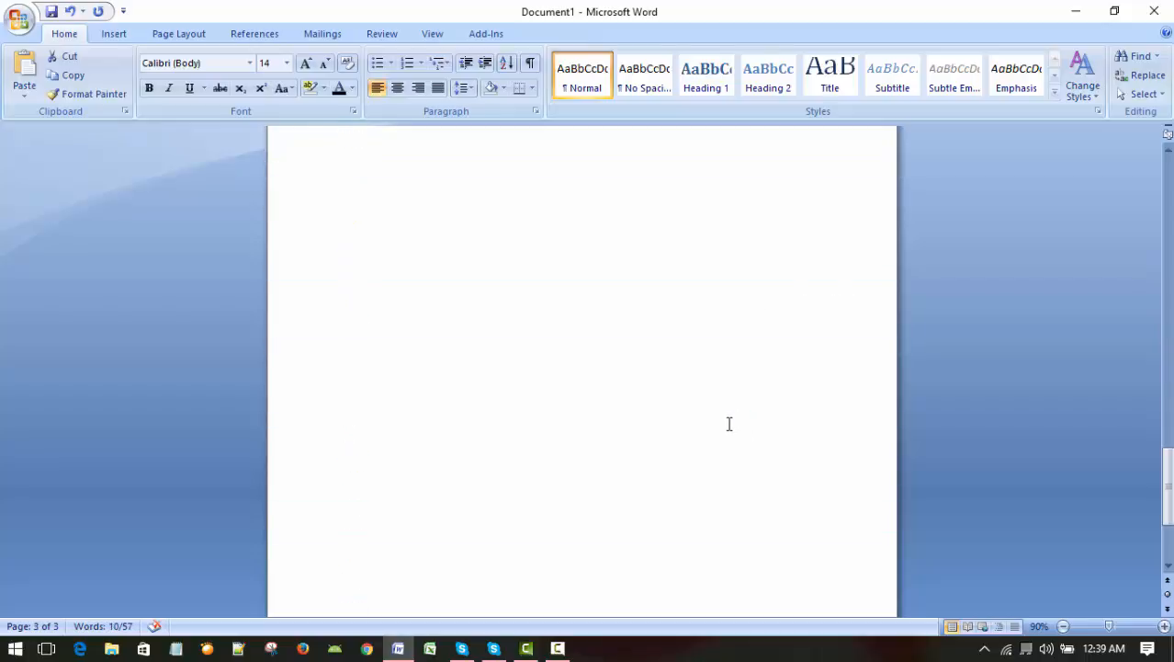
click(561, 342)
key(Return)
key(Return)
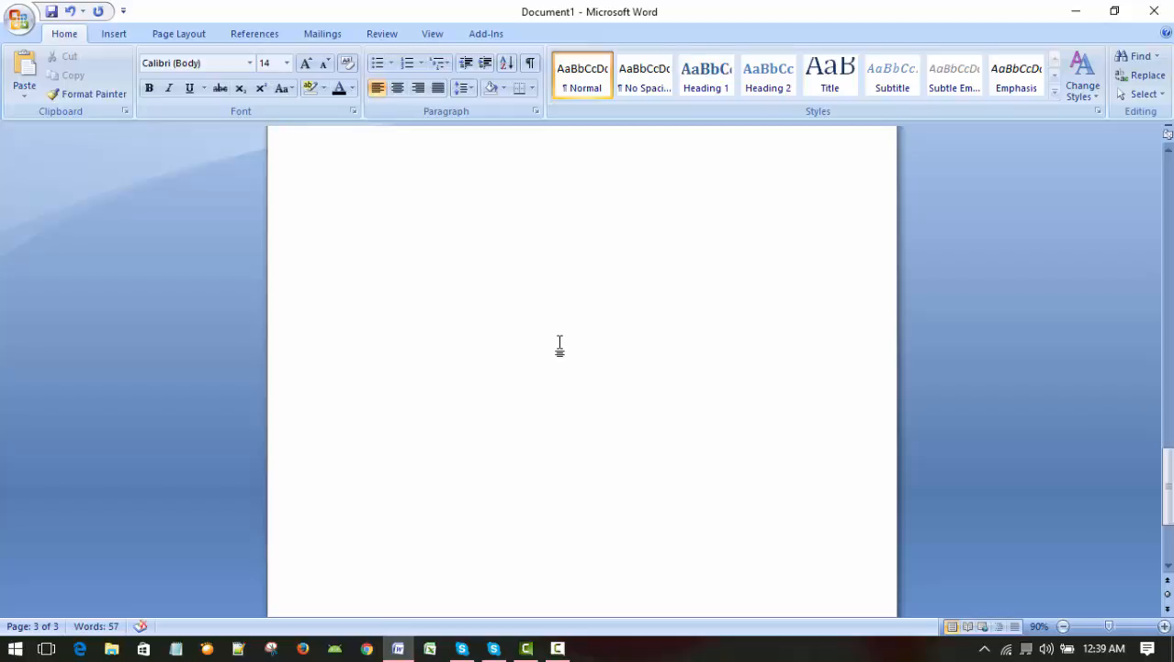
key(Return)
key(BackSpace)
text(Egg)
key(Return)
text(Ban)
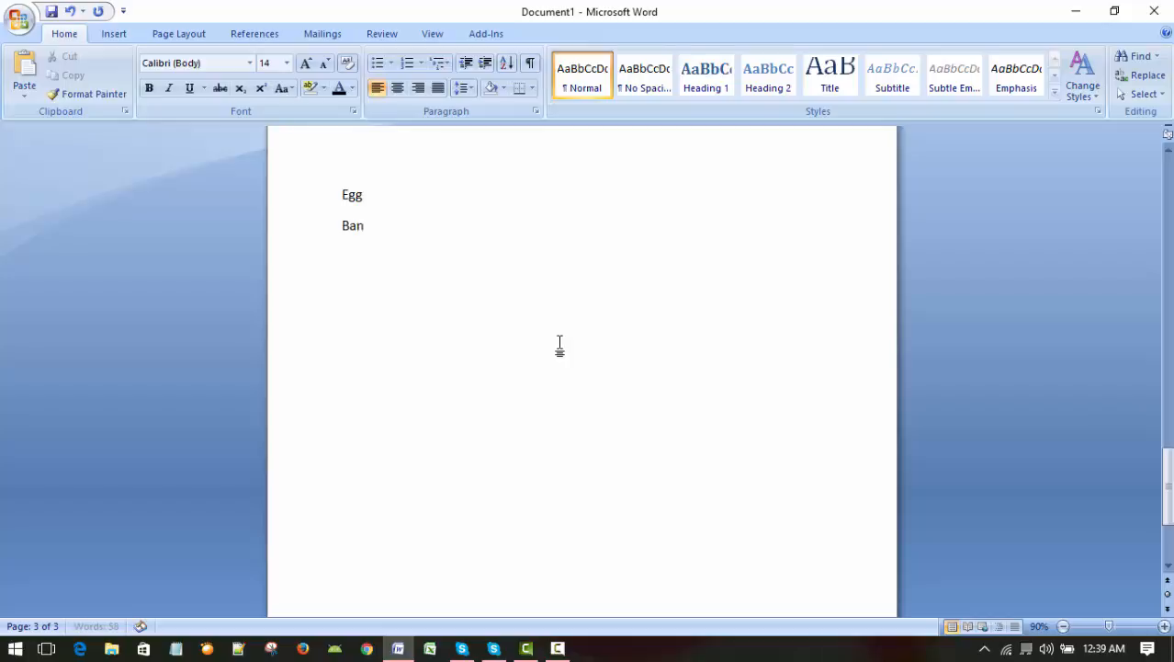
text(ana)
key(Return)
Add Lazy, Dog, Duck and Bird on separate lines below Banana
text(Lazy)
key(Return)
text(Dog)
key(Return)
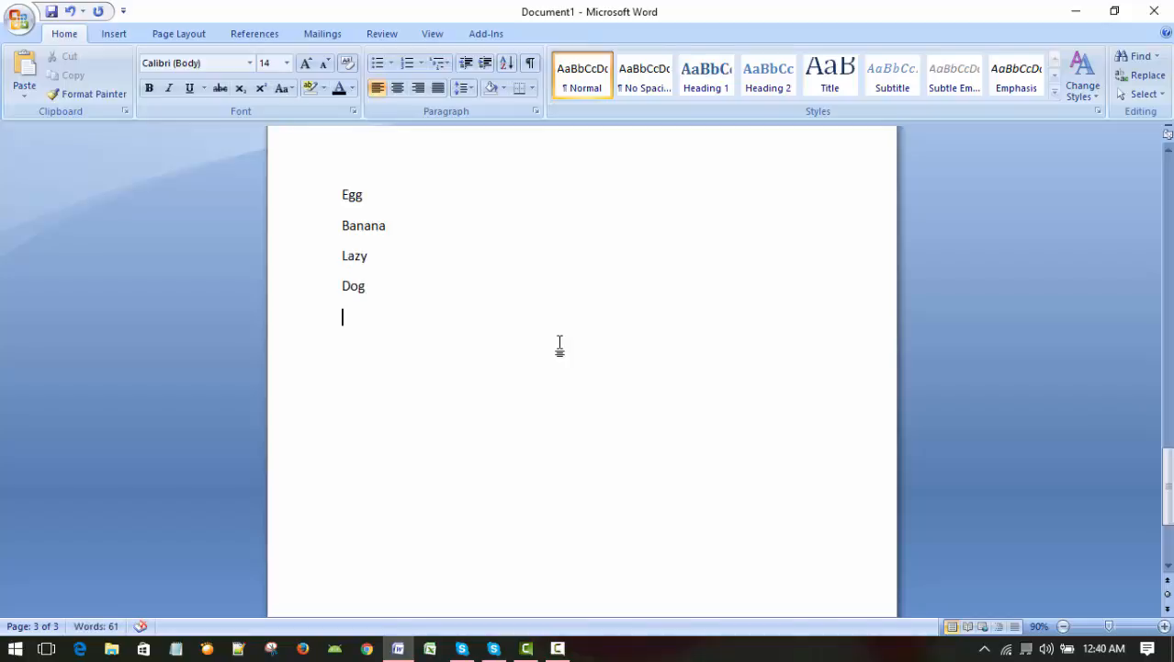
text(Duck )
text(B)
text(ird)
Set the font size of the words from Egg to Bird to 20
drag(320, 200, 446, 389)
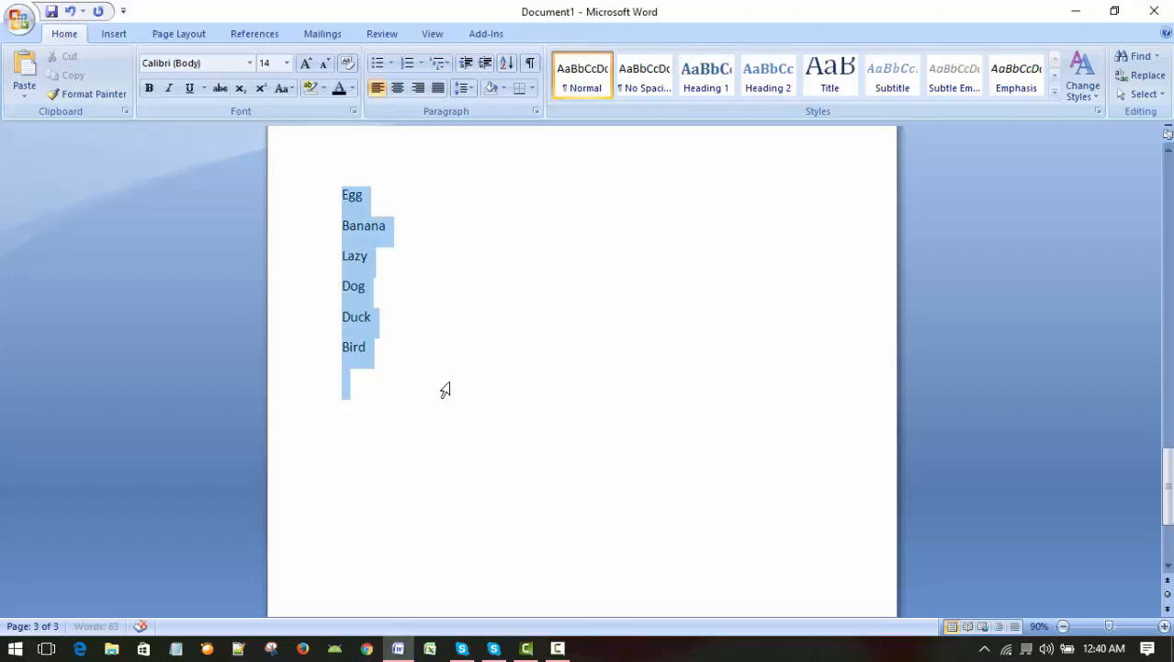
click(286, 62)
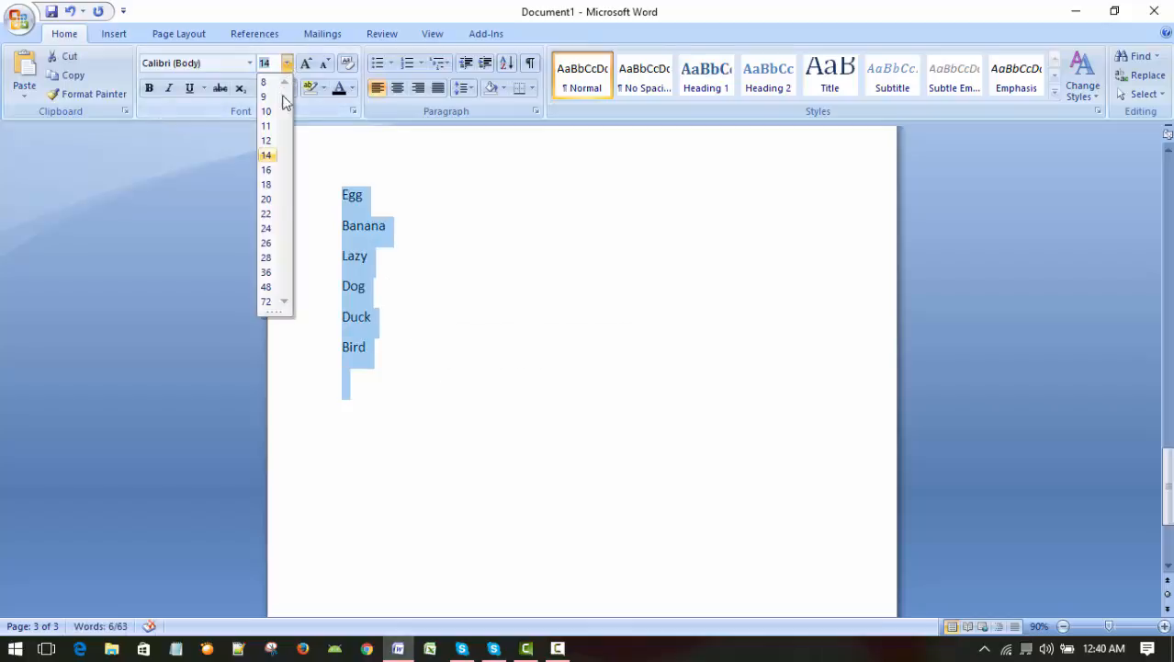
click(267, 200)
click(472, 404)
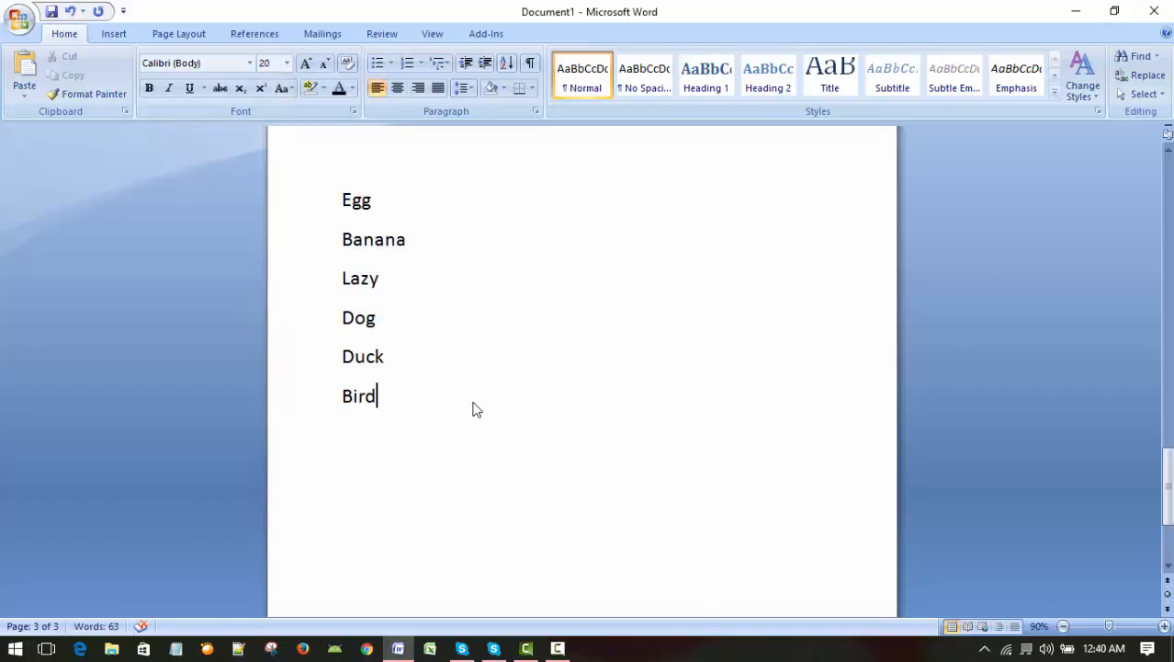
Add People on a new line below Bird
key(Return)
text(Peopl)
key(Return)
key(BackSpace)
key(BackSpace)
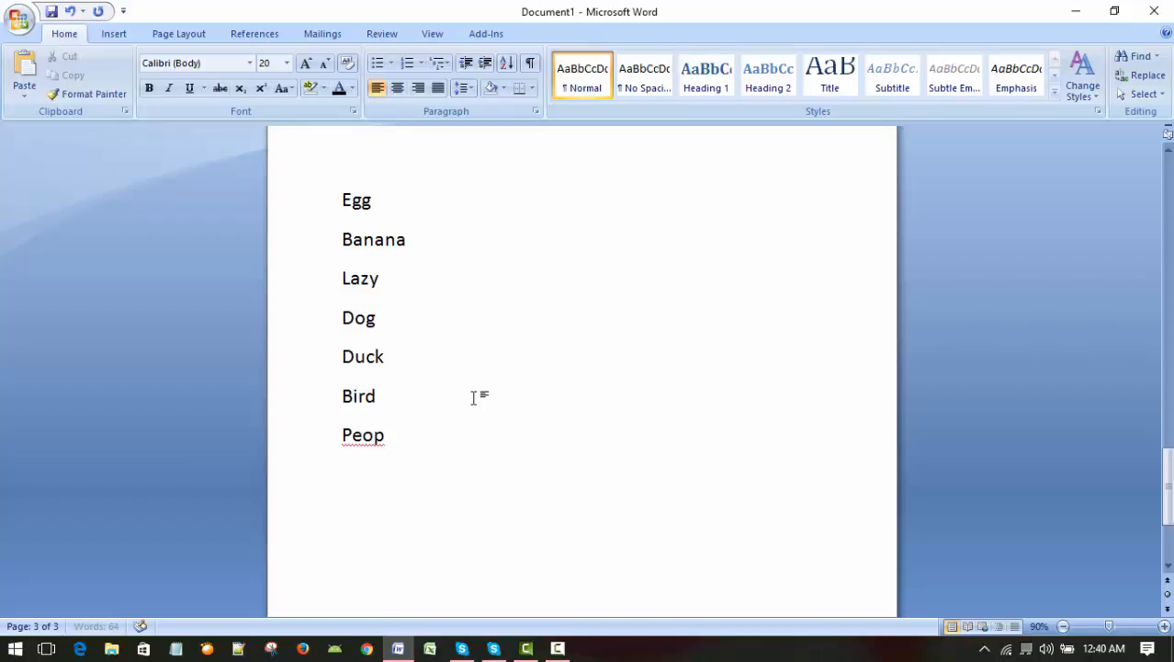
text(le)
key(Return)
Add Women on the line below People, correcting the misspelled entry
text(Woamn)
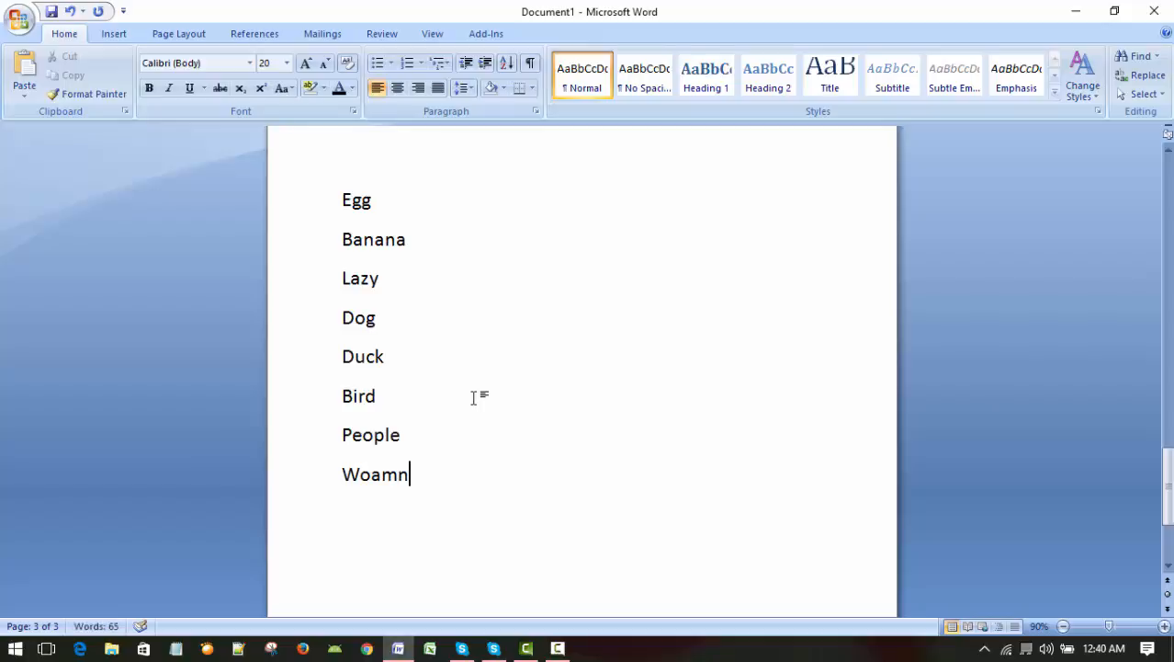
key(BackSpace)
key(BackSpace)
key(BackSpace)
text(ne)
key(BackSpace)
key(BackSpace)
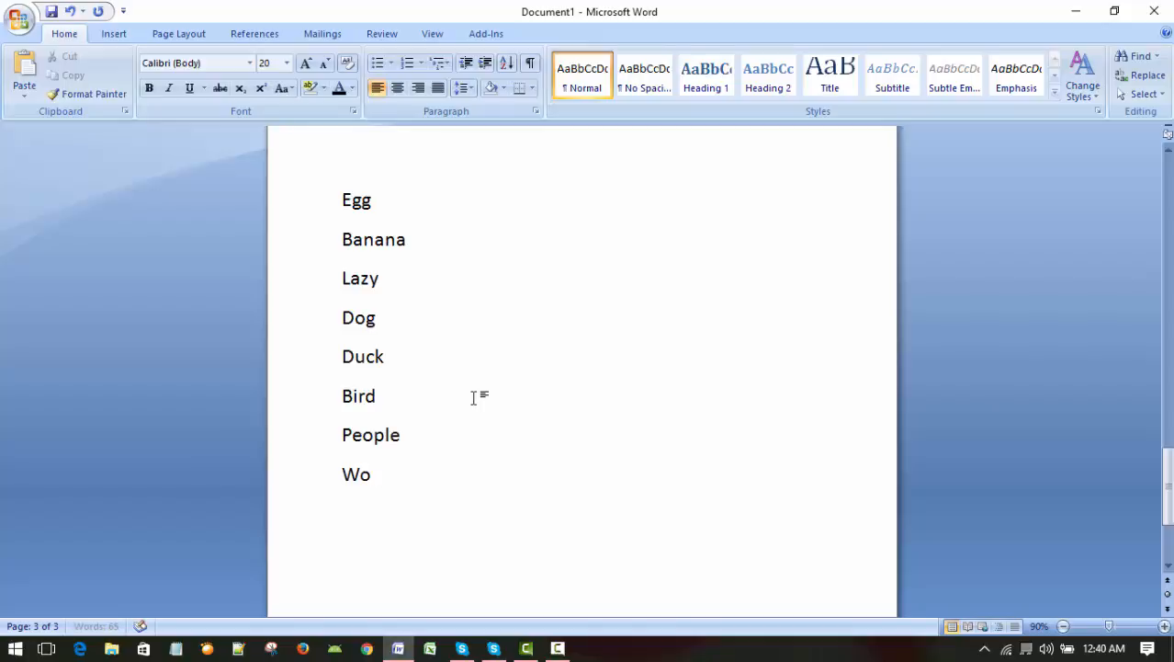
text(men)
key(Return)
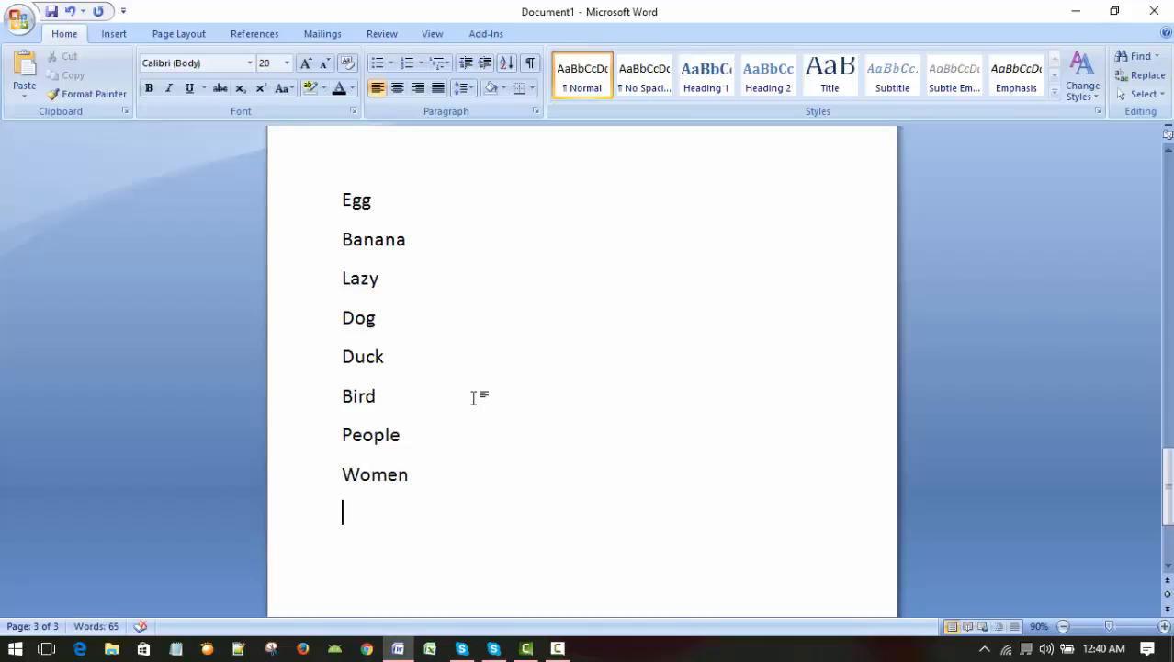
Add Lady, Girl and Boy on separate lines below Women
text(Lady)
key(Return)
text(Girls)
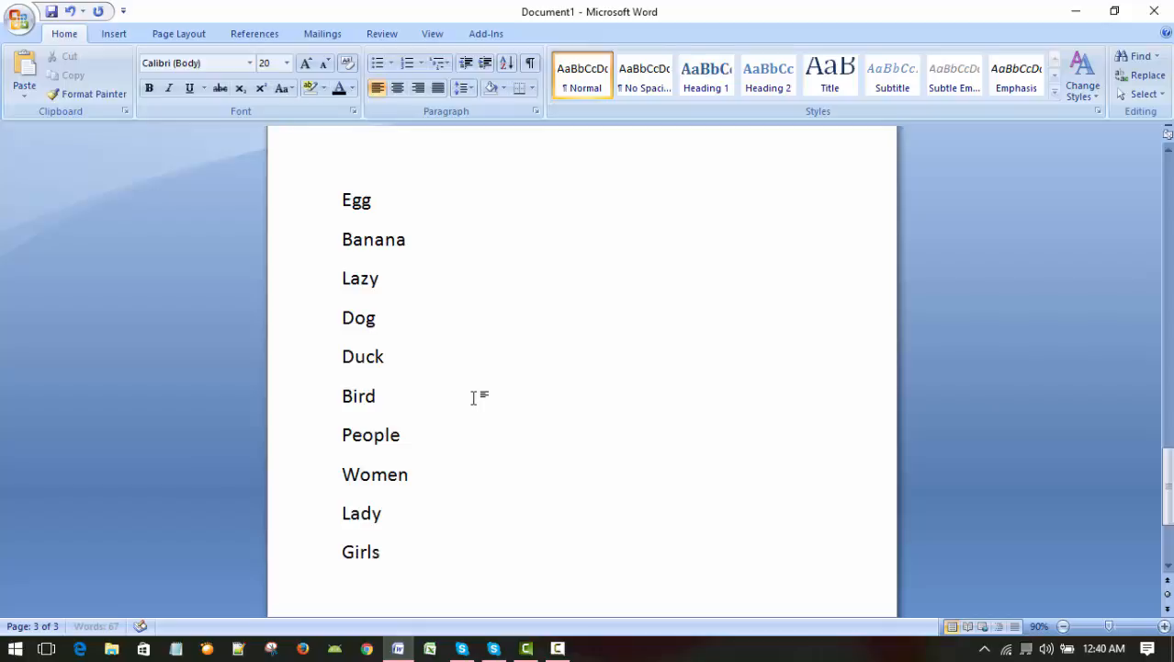
key(BackSpace)
key(Return)
text(Boy)
key(Return)
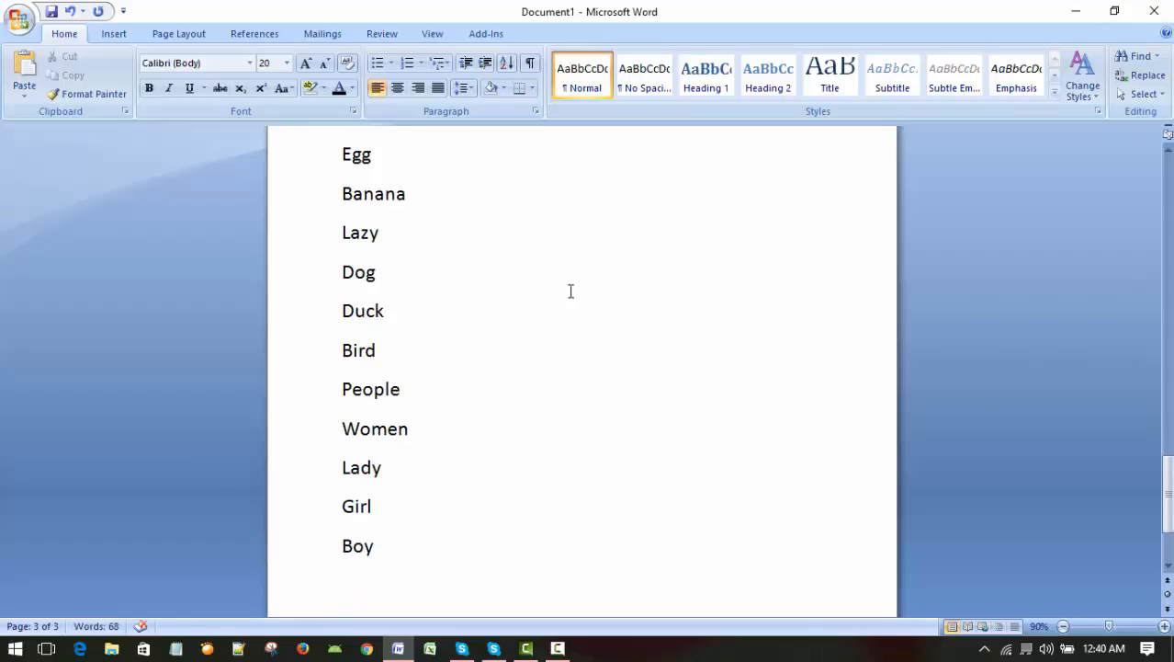
Examine the order of the unsorted words from Egg down to Boy
scroll(662, 361, up, 1)
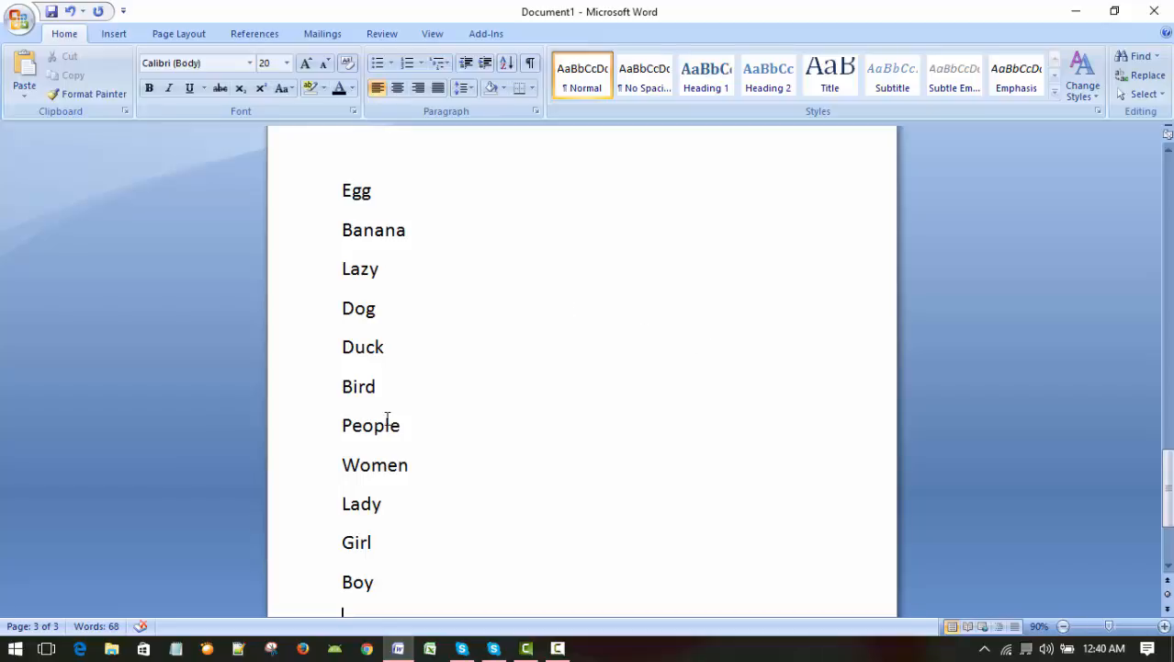
click(352, 191)
click(353, 230)
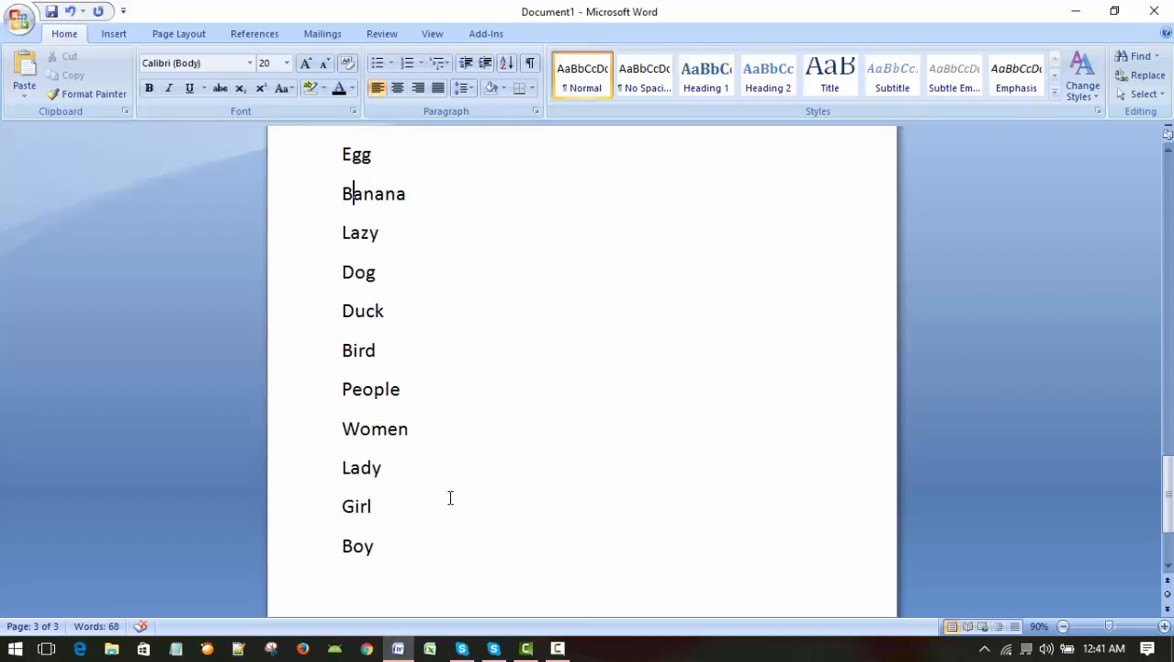
scroll(450, 498, down, 1)
click(399, 506)
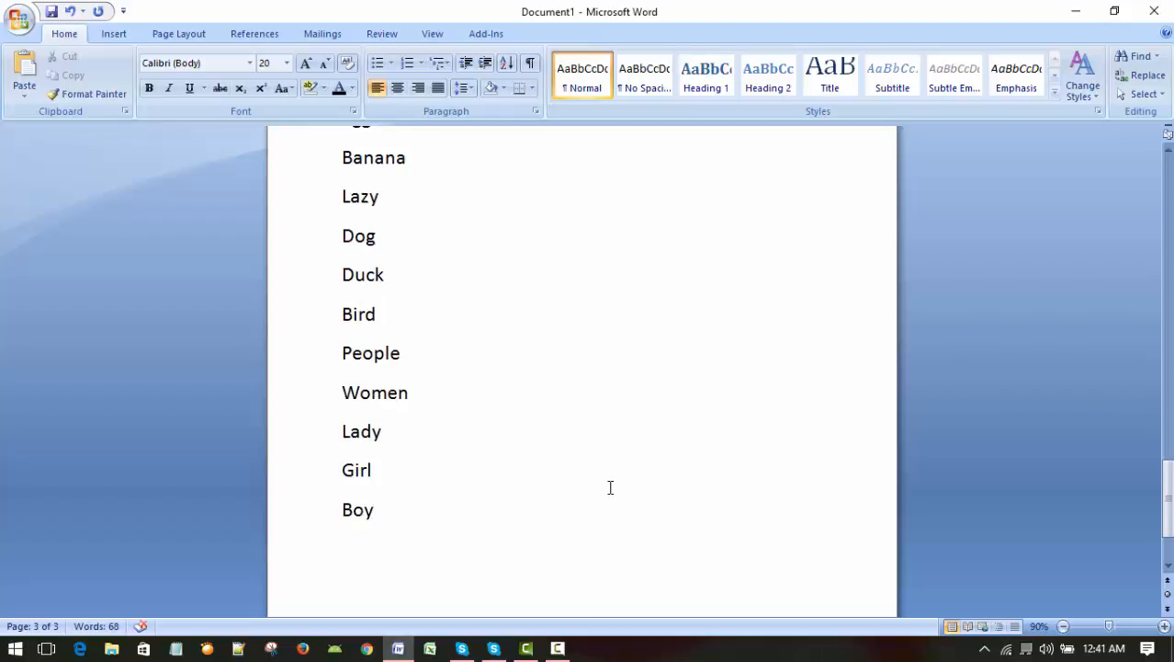
scroll(610, 487, up, 1)
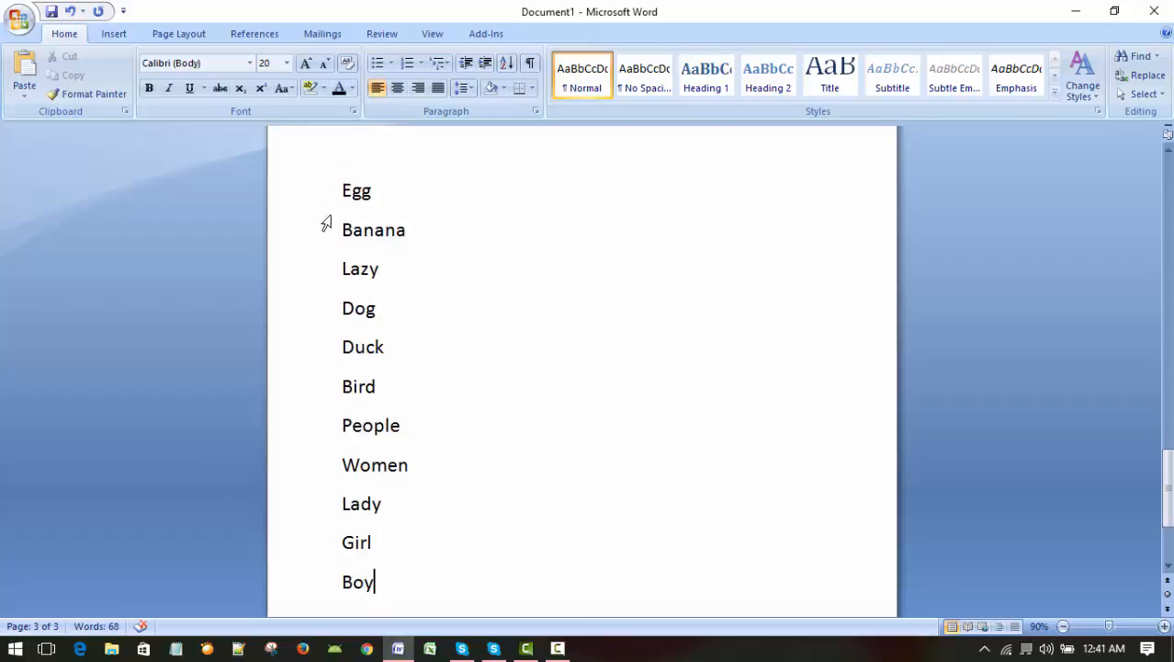
Sort the words from Egg to Boy by paragraphs, type Text, in ascending order
drag(321, 201, 288, 581)
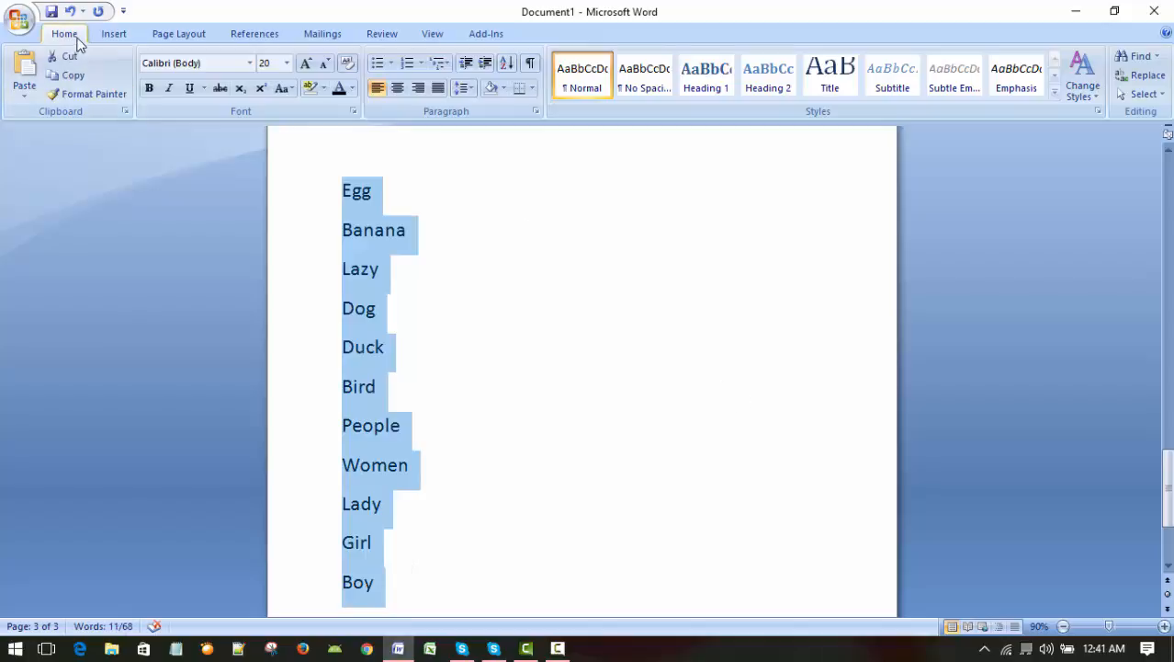
click(509, 64)
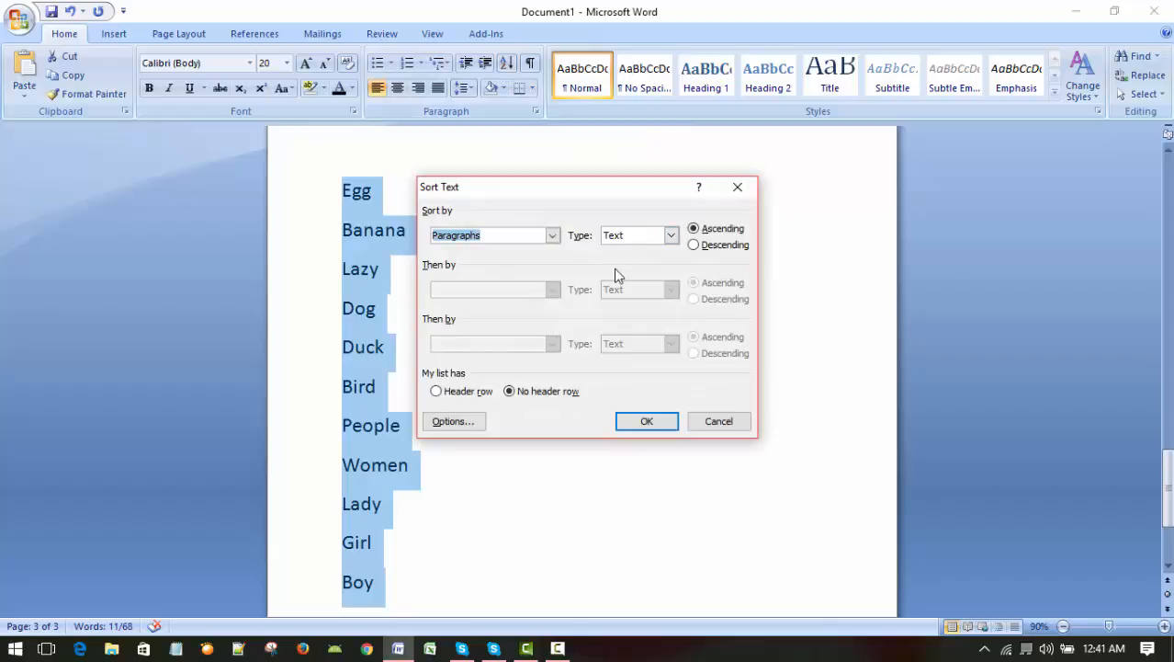
click(671, 237)
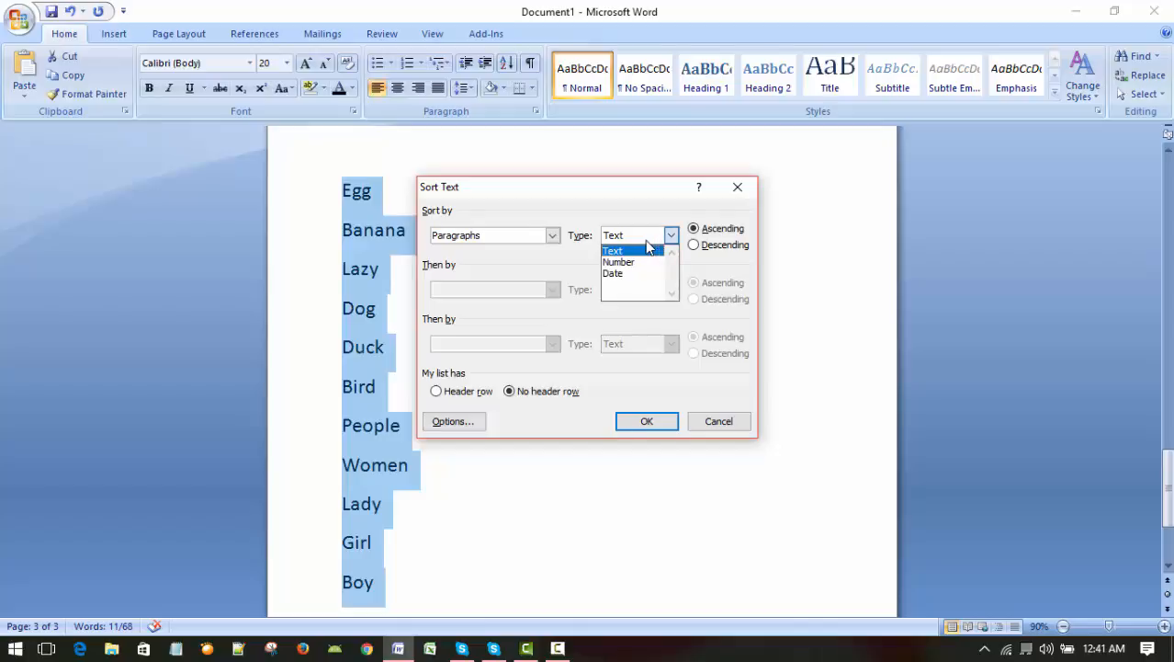
click(634, 252)
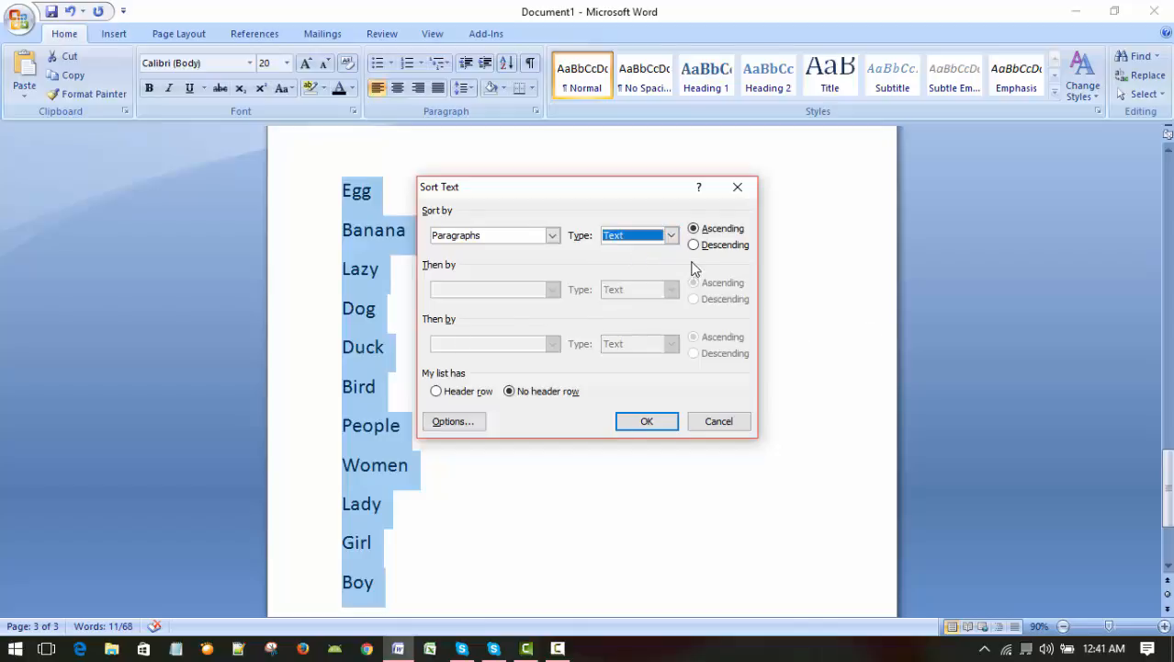
click(695, 230)
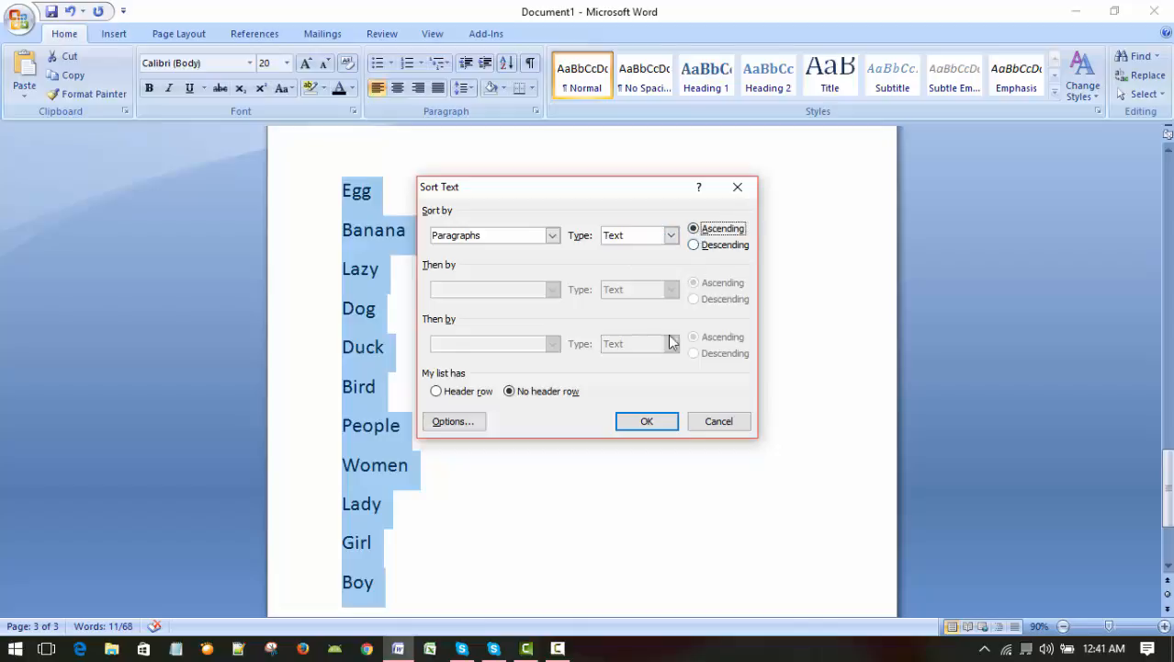
click(647, 422)
click(752, 340)
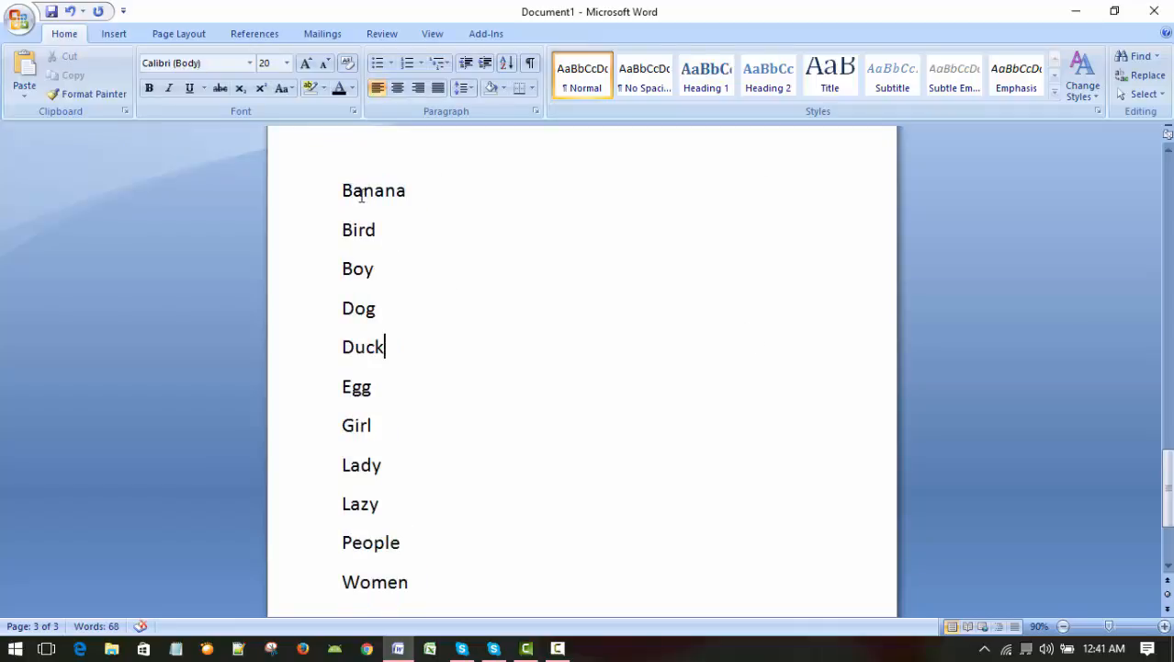
Examine the alphabetical order of the sorted words from Banana to Women, checking words that share a first letter
click(359, 232)
double_click(355, 188)
click(360, 229)
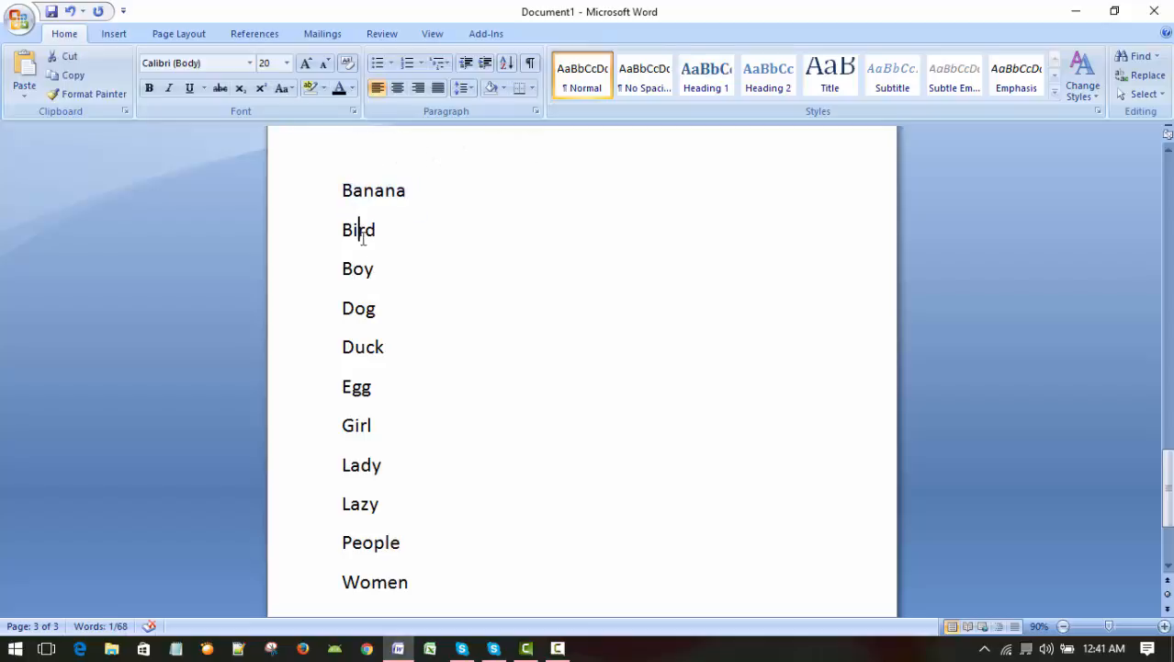
click(365, 268)
scroll(446, 268, down, 1)
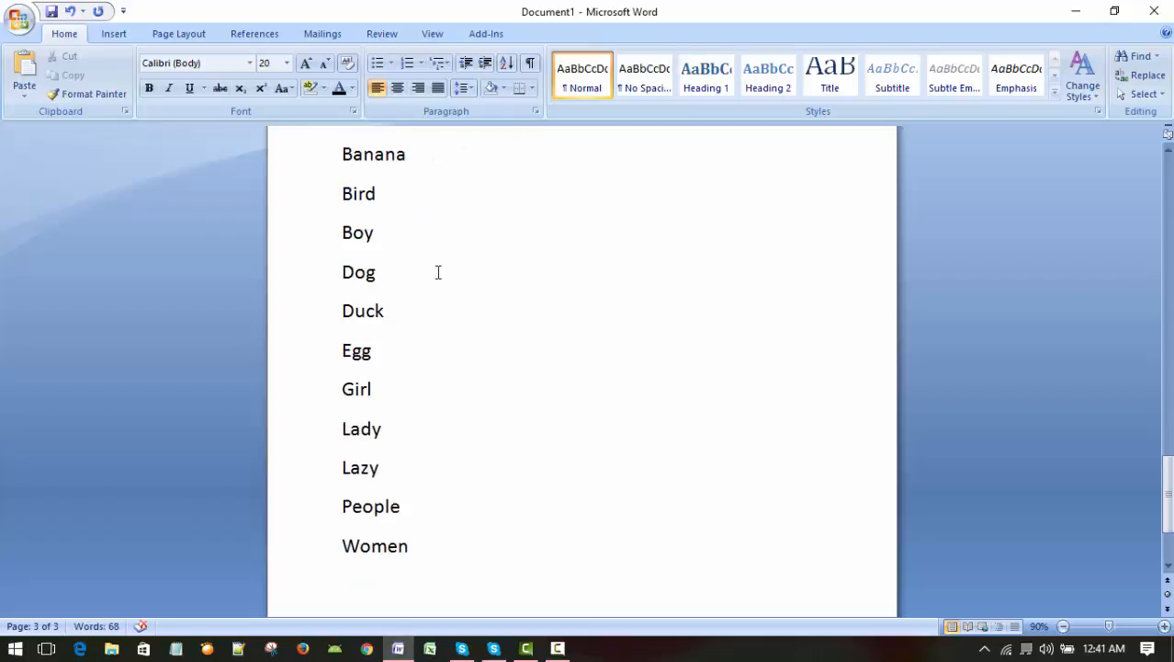
click(365, 272)
click(357, 313)
click(357, 360)
click(359, 390)
scroll(456, 415, down, 2)
double_click(360, 365)
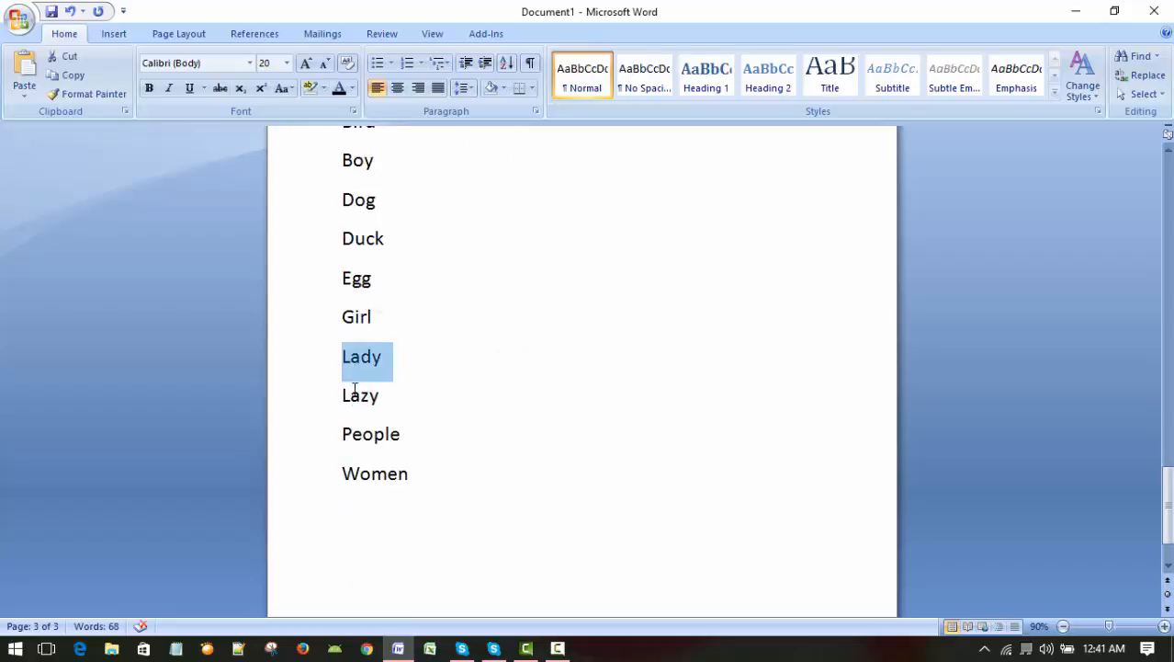
click(479, 396)
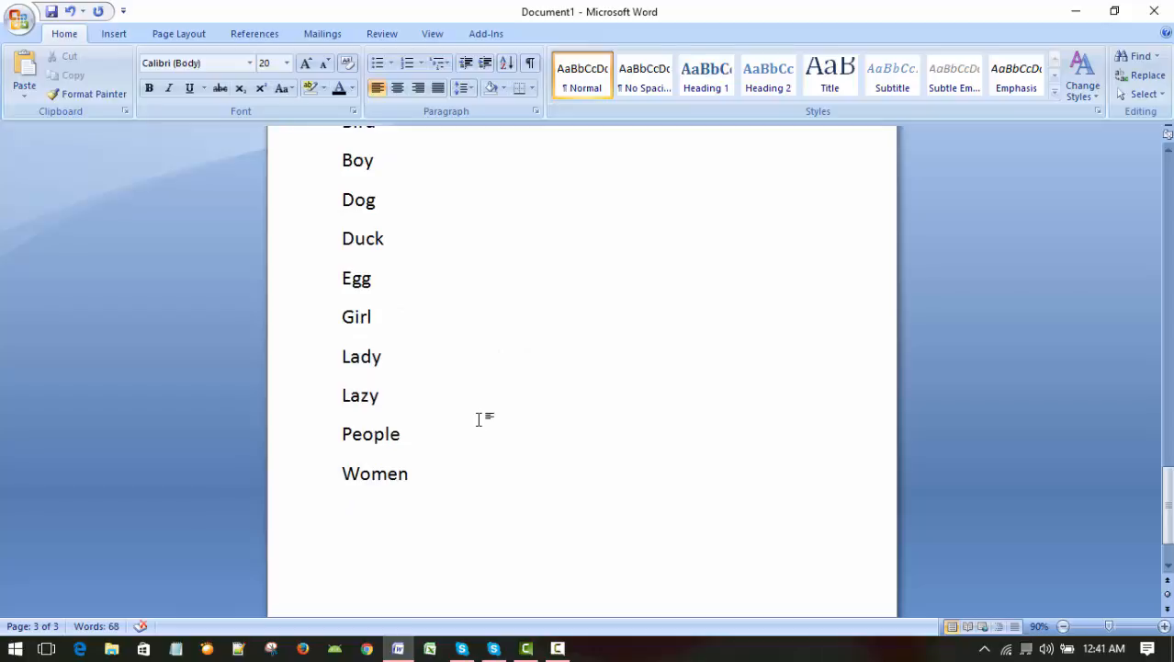
click(359, 473)
scroll(695, 422, up, 2)
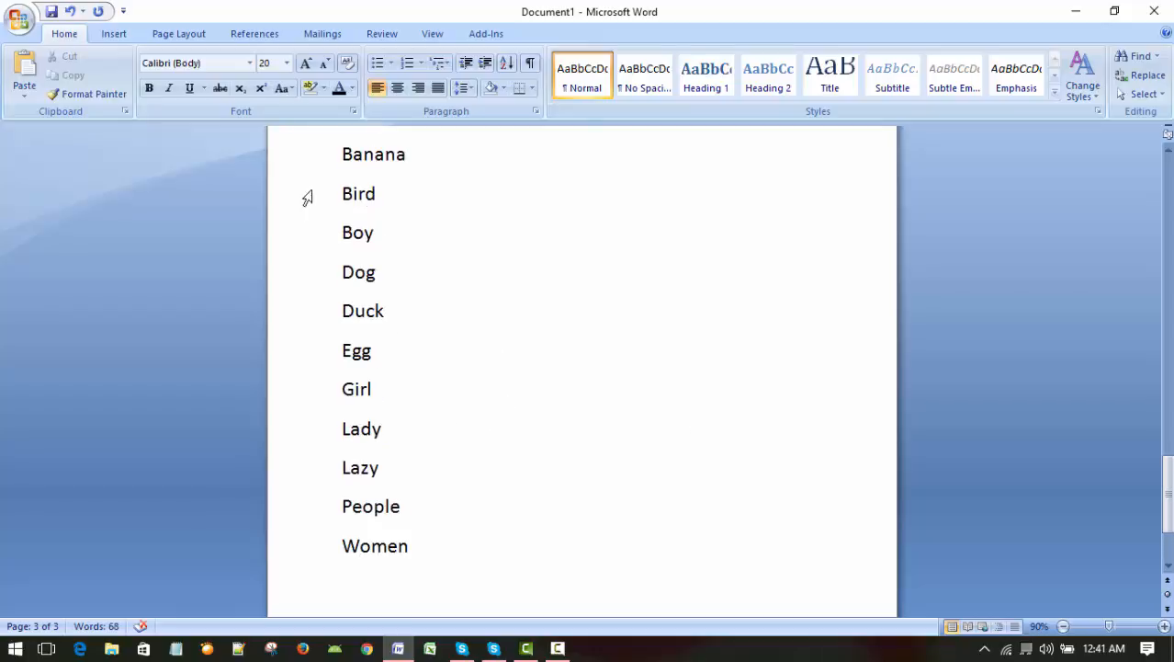
Sort the words from Banana to Women by paragraphs, type Text, in descending order
click(317, 158)
key(shift+Down)
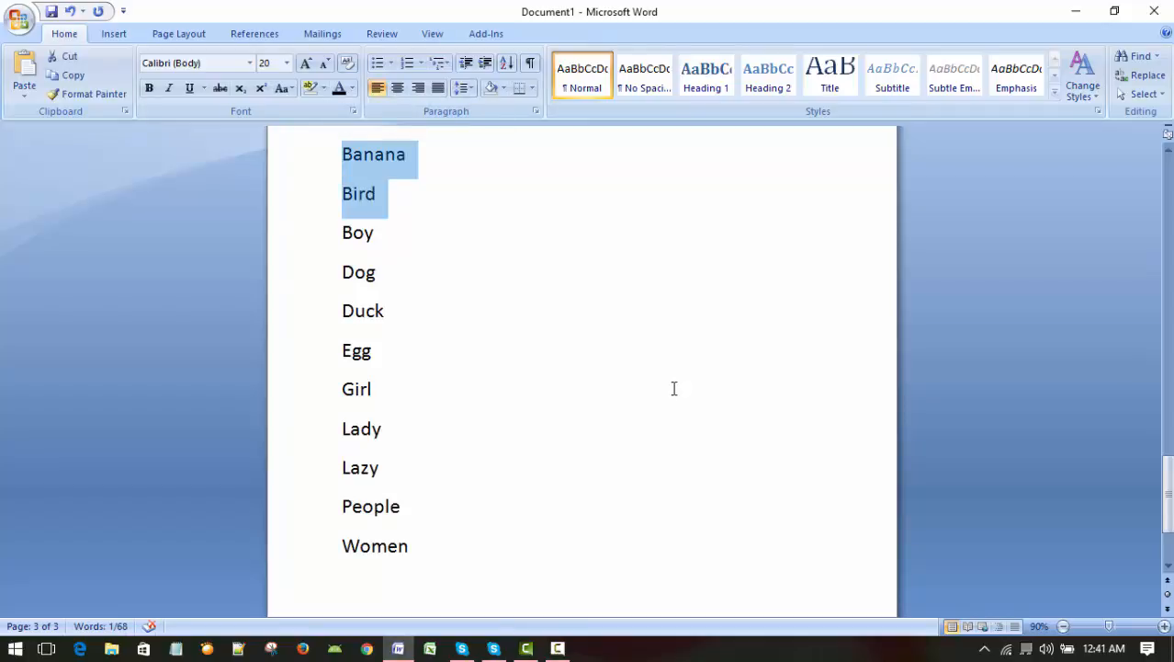
key(shift+Down)
key(shift+Down)
key(shift+Down)
key(shift+Down)
key(shift+Down)
key(shift+Down)
key(shift+Down)
key(shift+Down)
key(shift+Down)
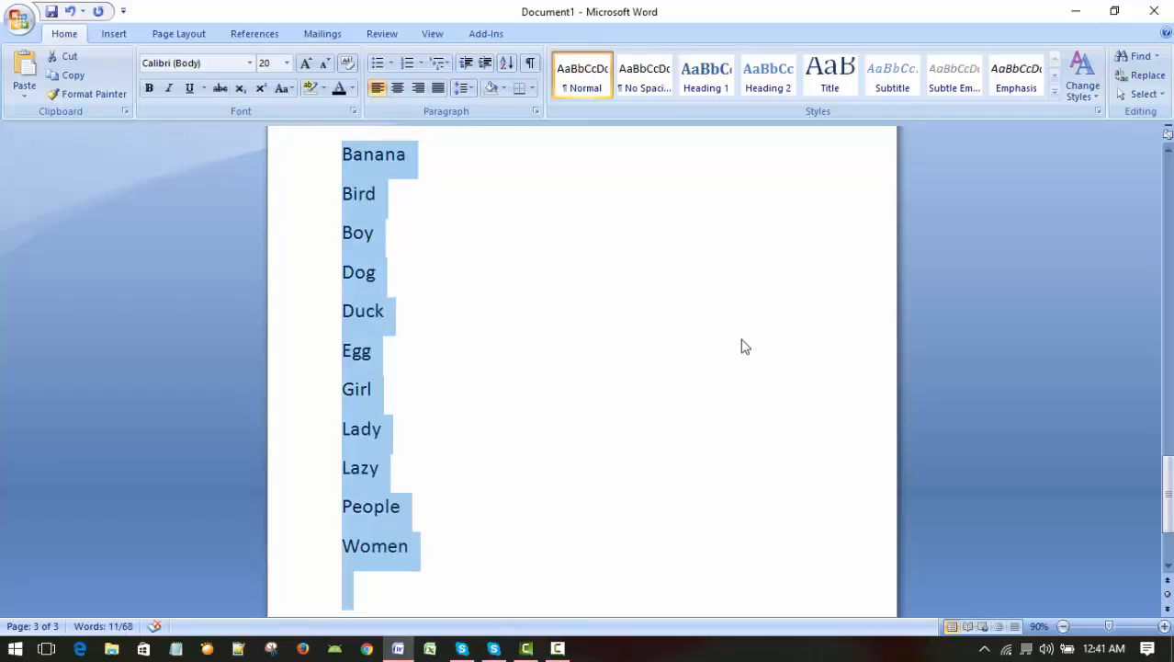
scroll(740, 349, up, 1)
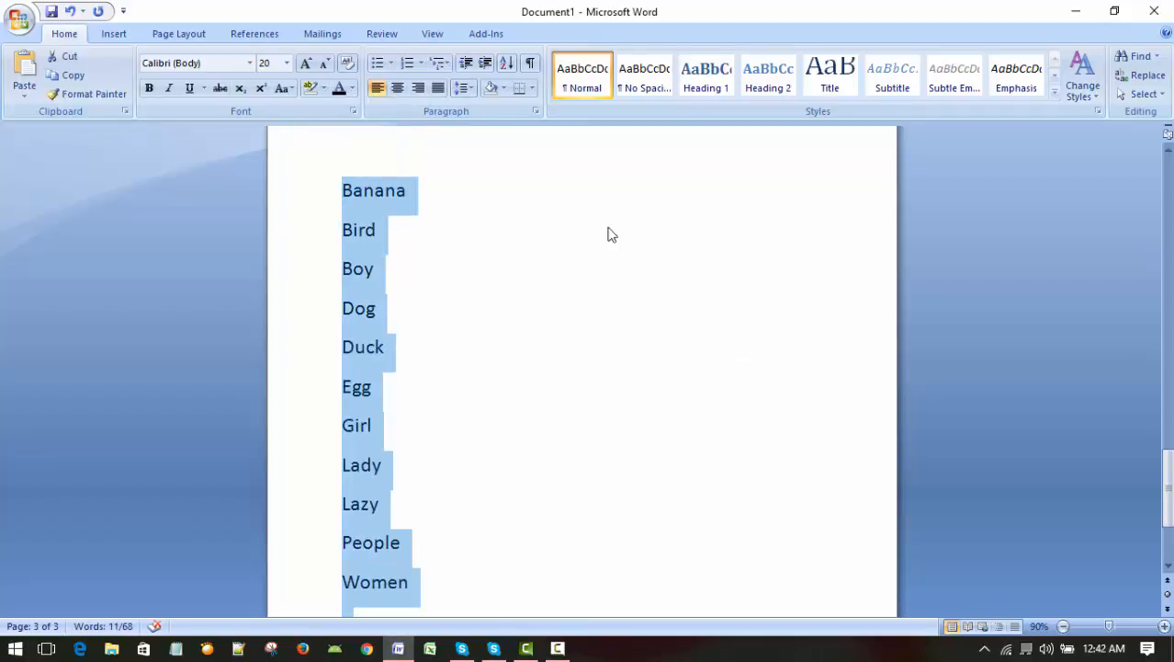
click(506, 65)
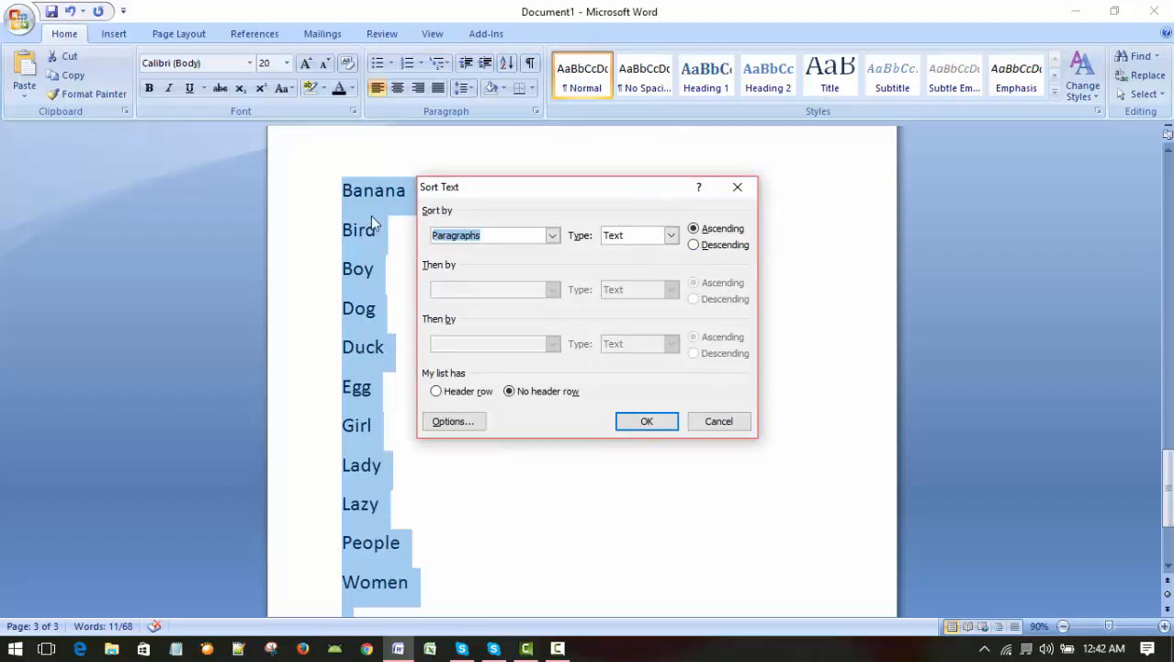
click(694, 245)
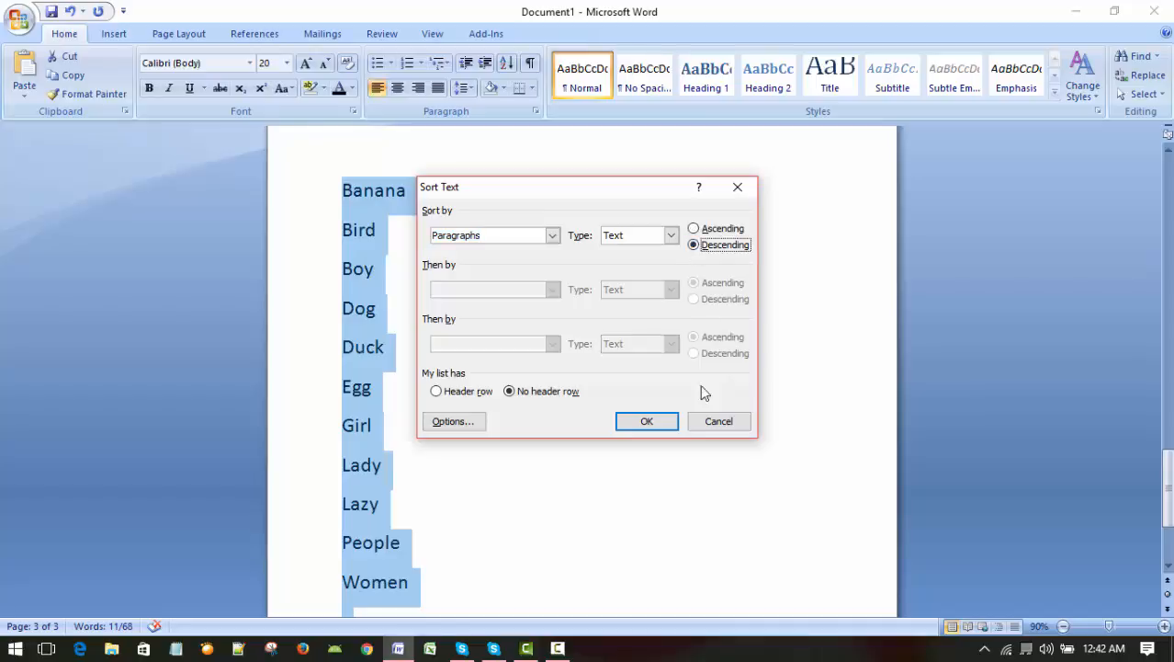
click(649, 424)
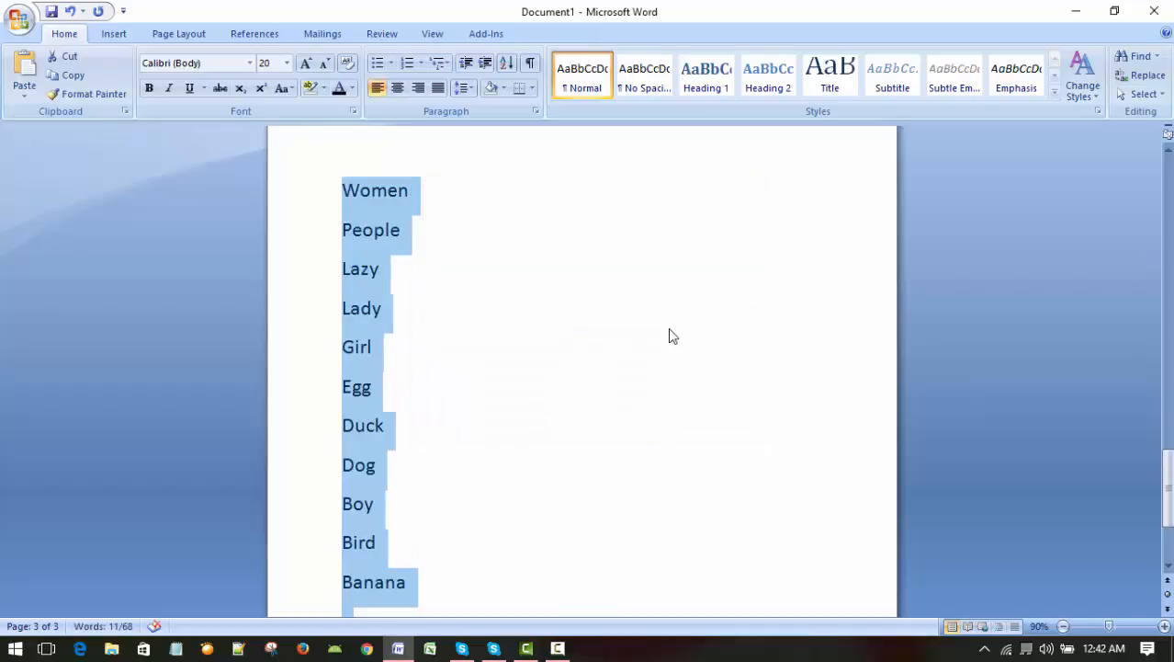
Examine the reverse alphabetical order of the sorted words line by line from Women down to Banana
click(417, 241)
key(Down)
key(Down)
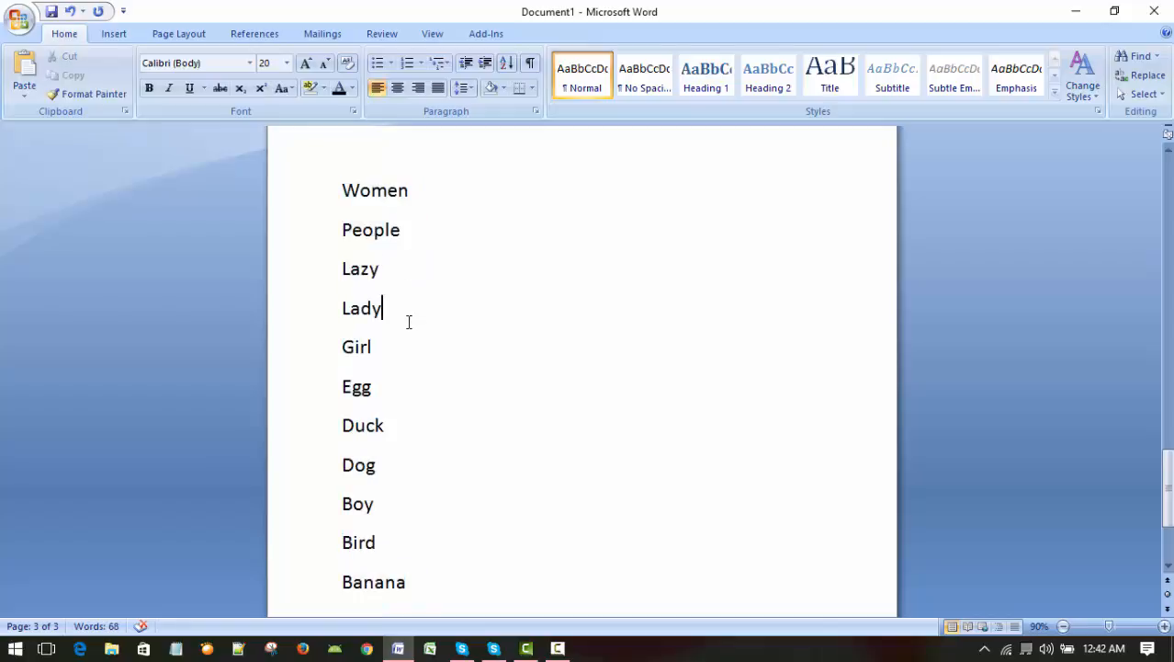
scroll(617, 350, down, 1)
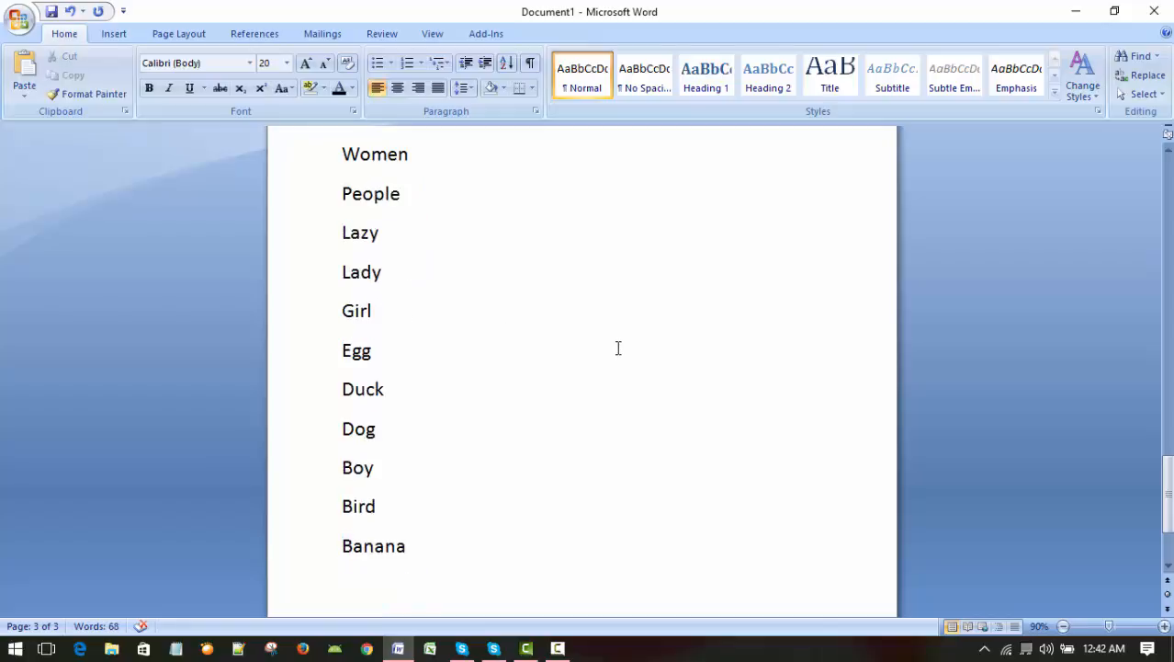
click(393, 320)
click(404, 355)
click(401, 388)
click(395, 436)
click(387, 469)
click(389, 510)
click(421, 549)
scroll(708, 409, up, 1)
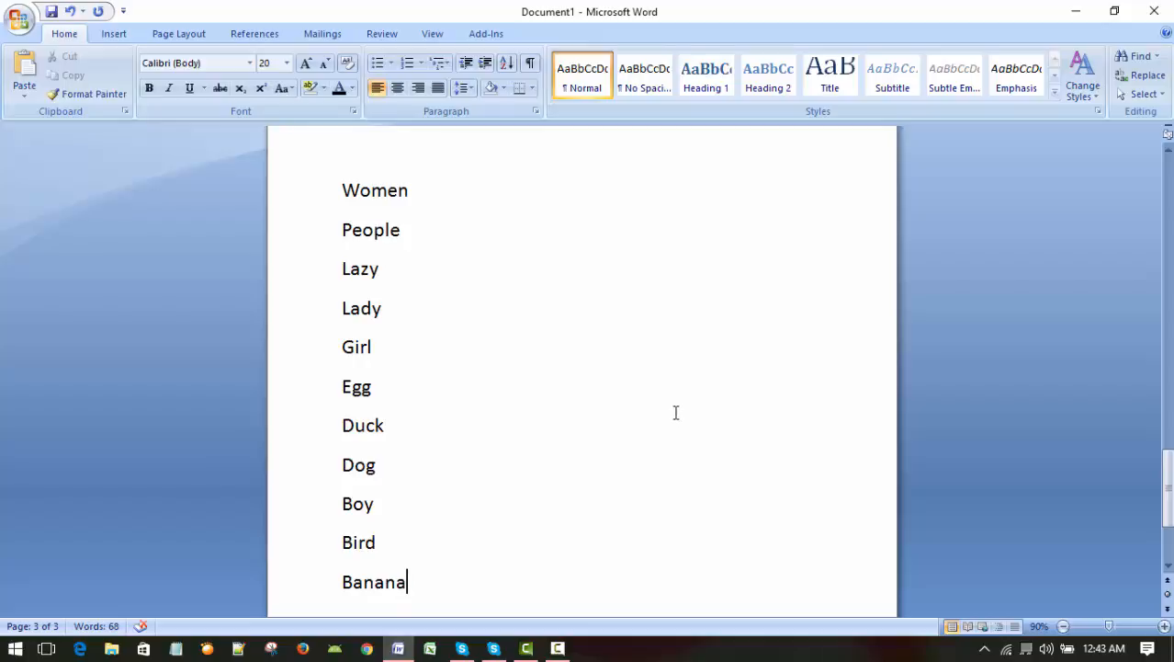
scroll(664, 422, down, 1)
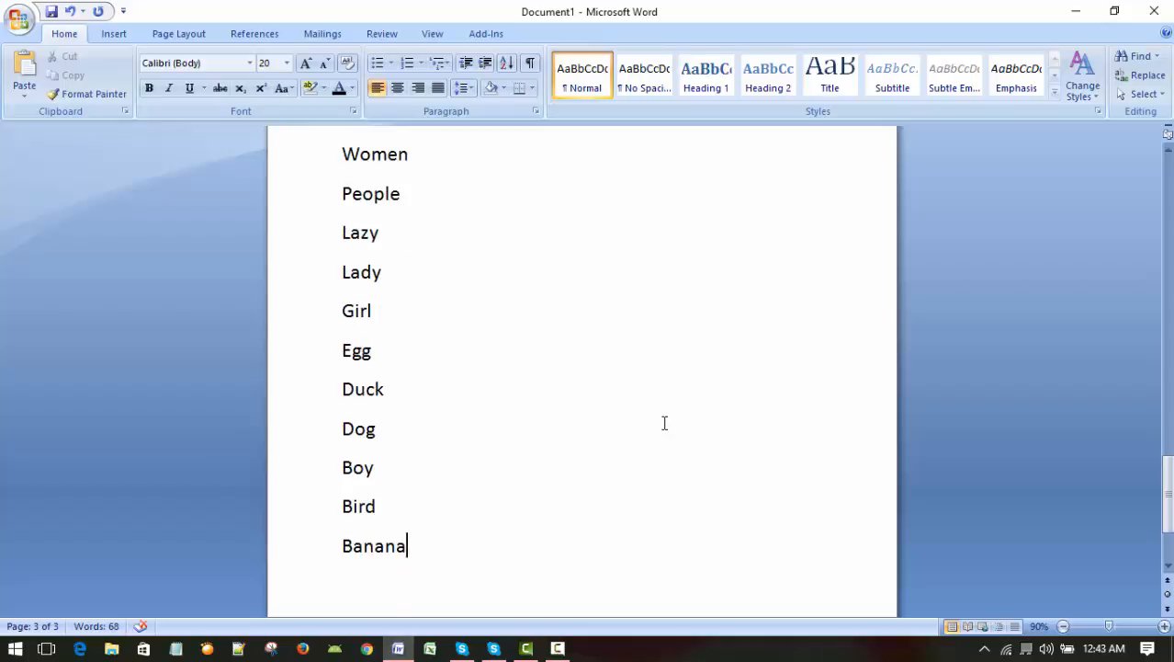
scroll(665, 422, up, 1)
scroll(665, 422, down, 1)
scroll(664, 421, down, 2)
scroll(662, 420, up, 3)
Save the document as a Word Document named xenius-digital-24.docx in the OneDrive Documents folder
scroll(662, 420, up, 12)
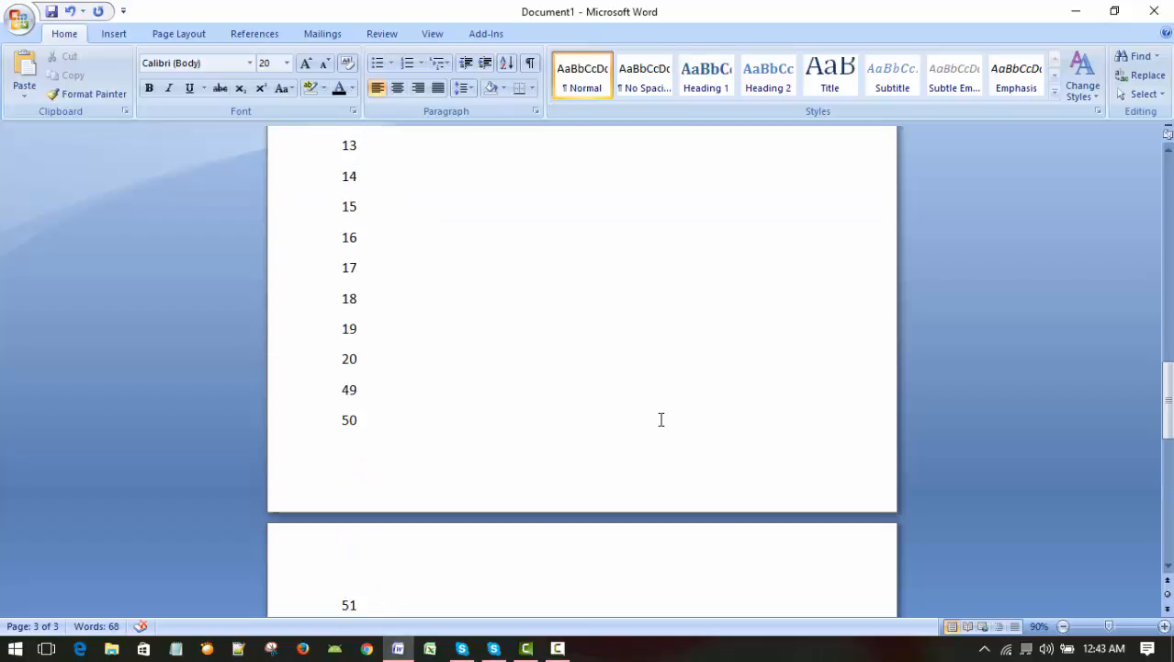
scroll(660, 419, up, 12)
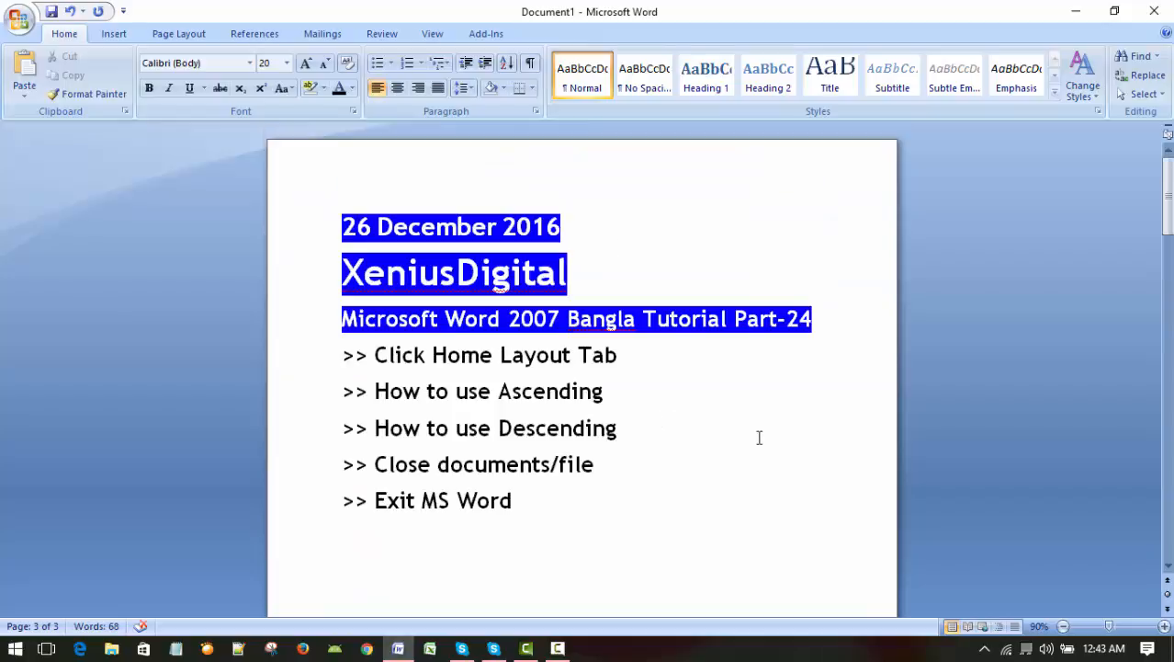
click(18, 20)
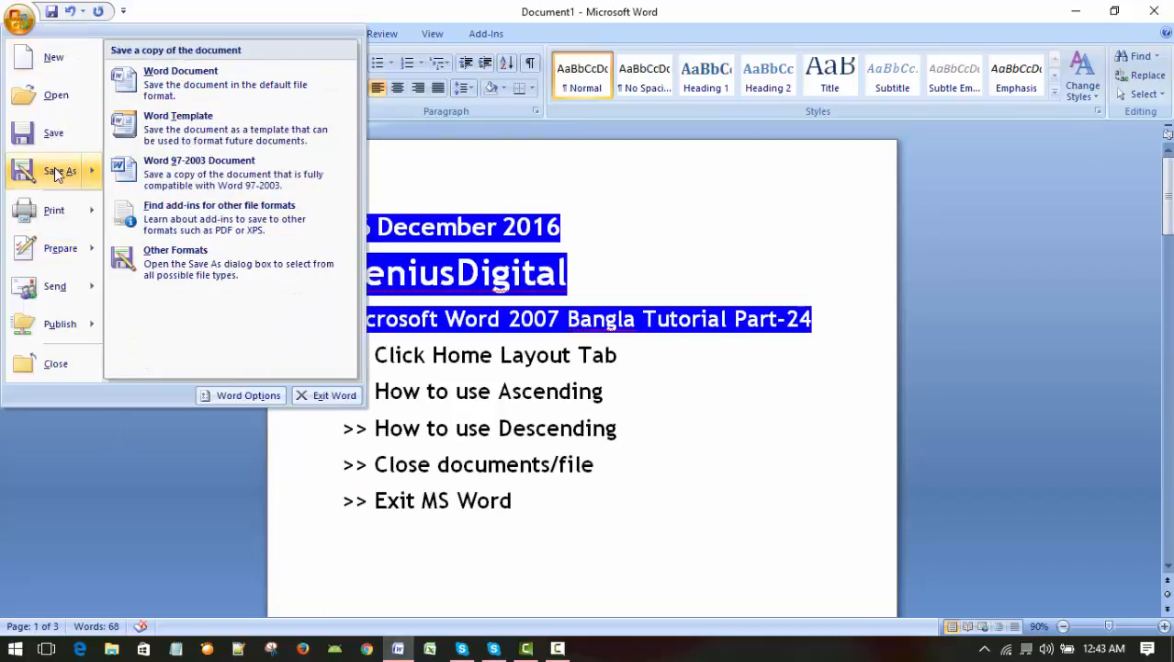
click(248, 96)
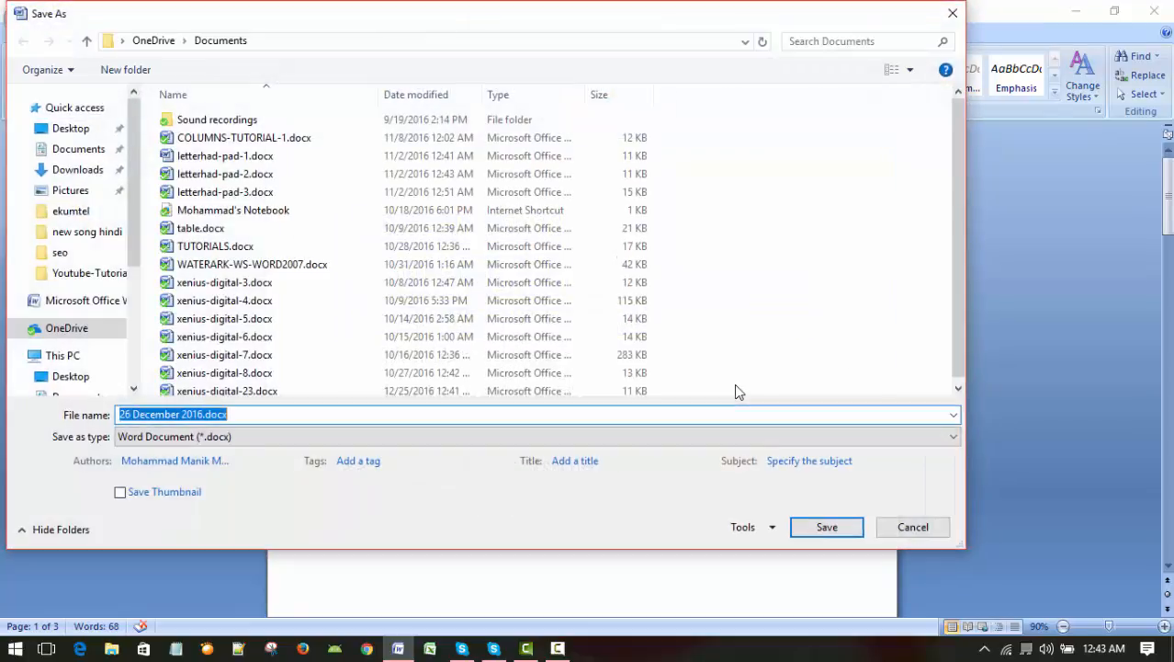
click(249, 391)
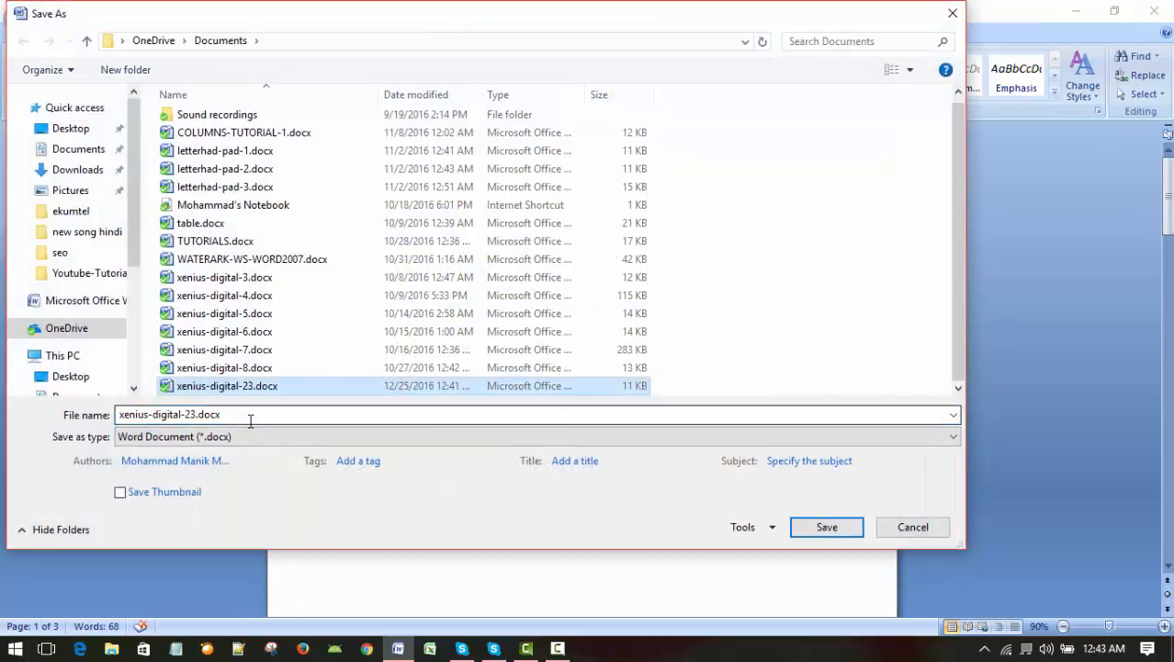
click(249, 414)
click(250, 416)
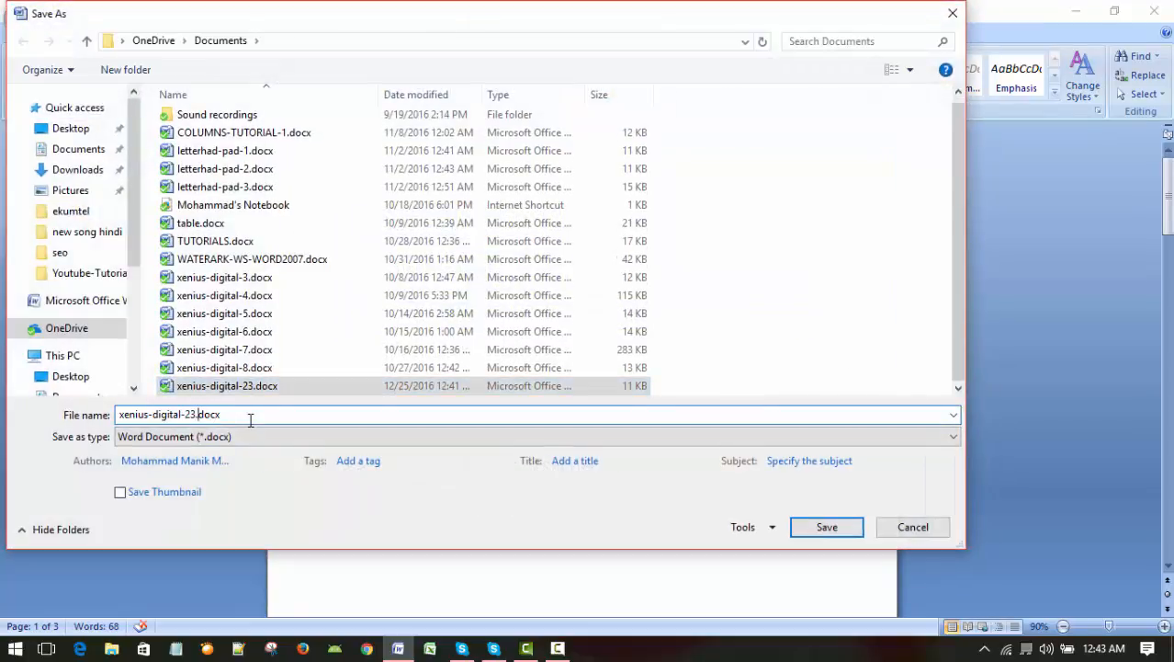
key(BackSpace)
text(4)
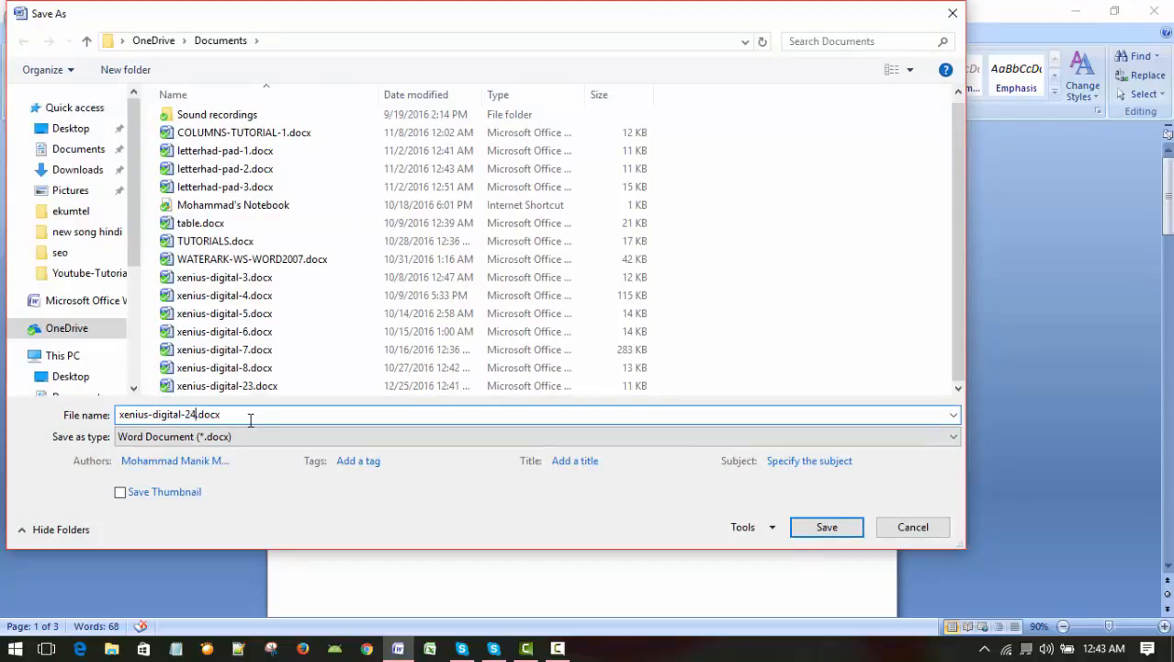
click(803, 530)
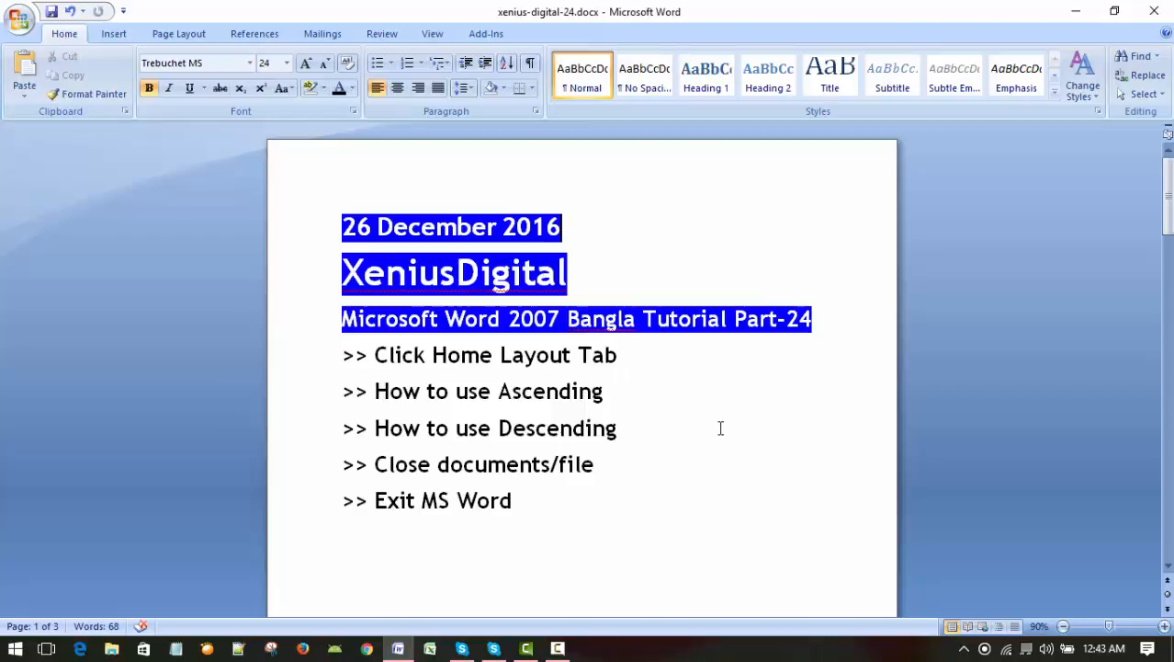
Review the saved document from the tutorial outline on the first page through the sorted numbers and words
scroll(721, 432, down, 6)
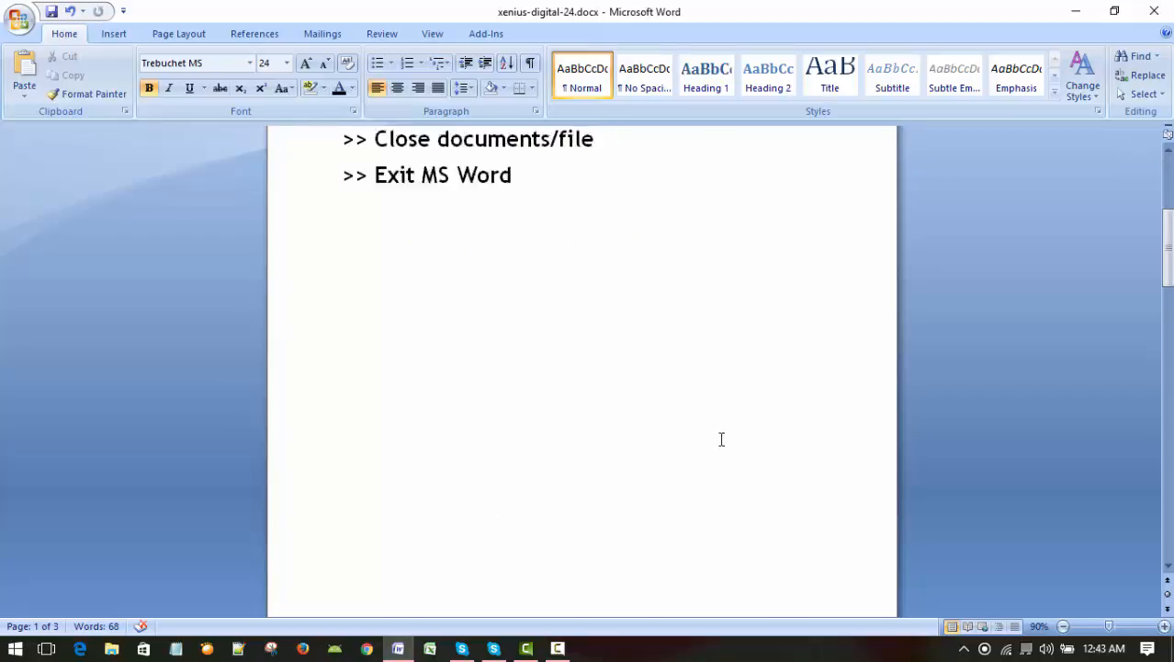
scroll(723, 433, up, 6)
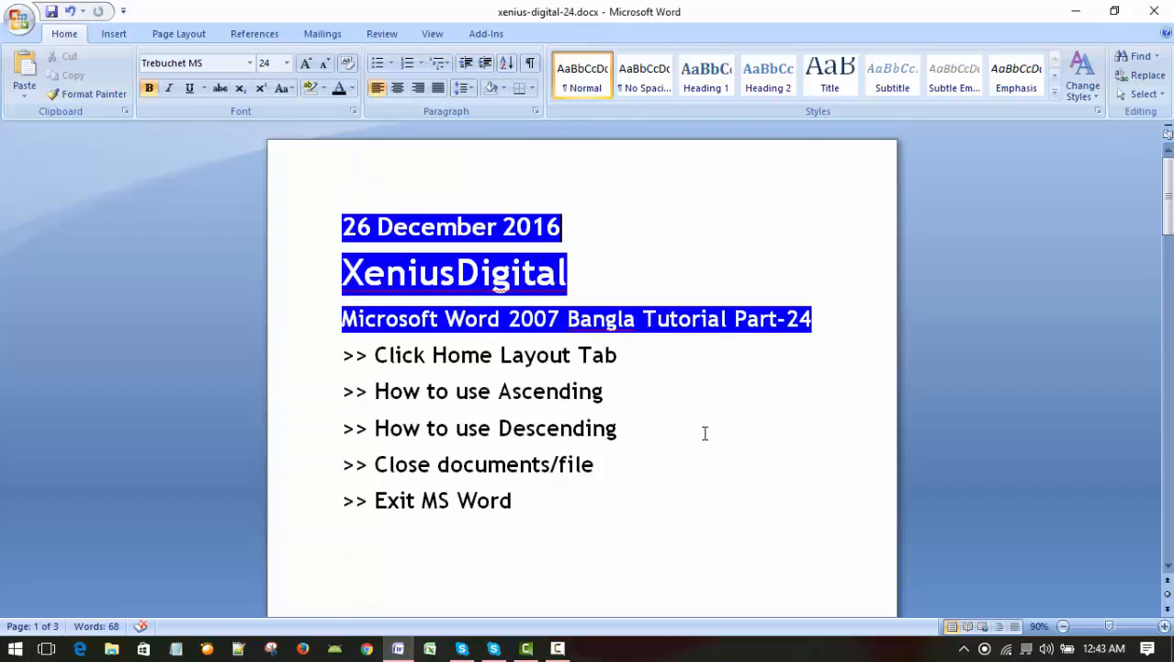
scroll(706, 432, down, 3)
scroll(708, 428, up, 3)
scroll(708, 427, down, 13)
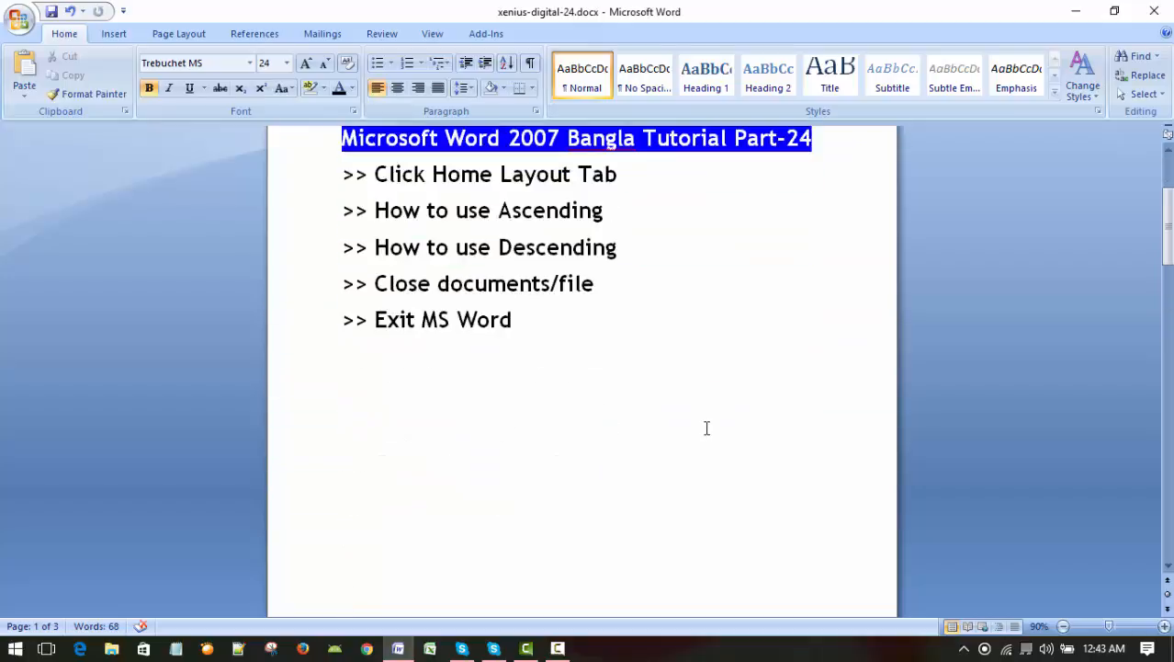
scroll(705, 431, down, 20)
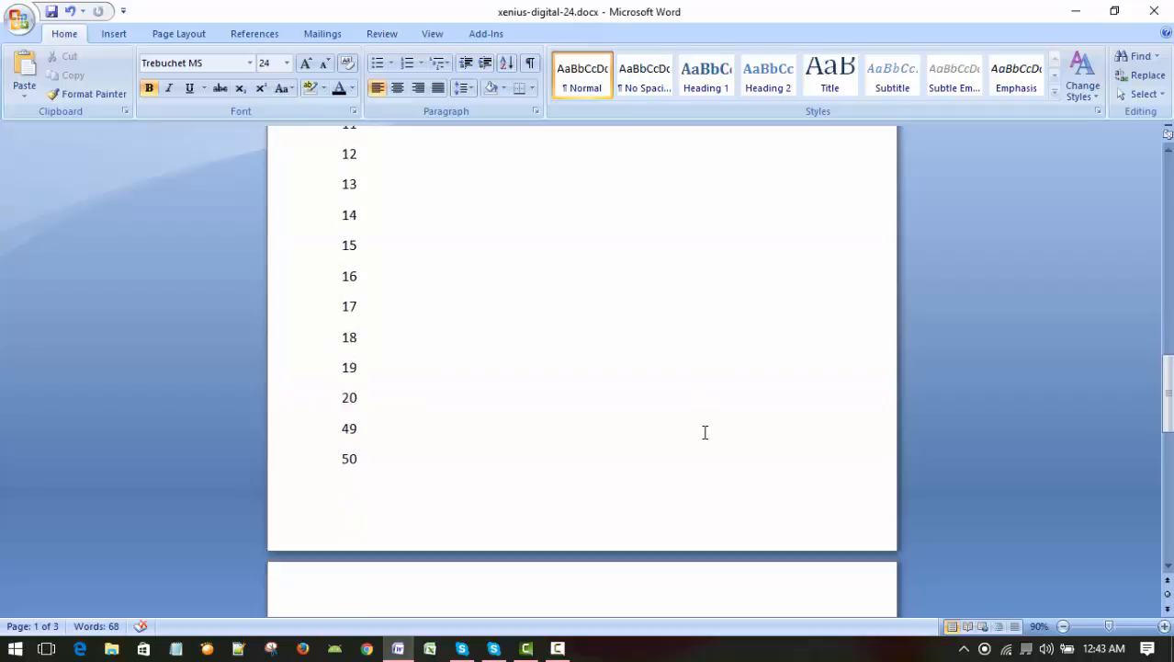
scroll(705, 430, up, 20)
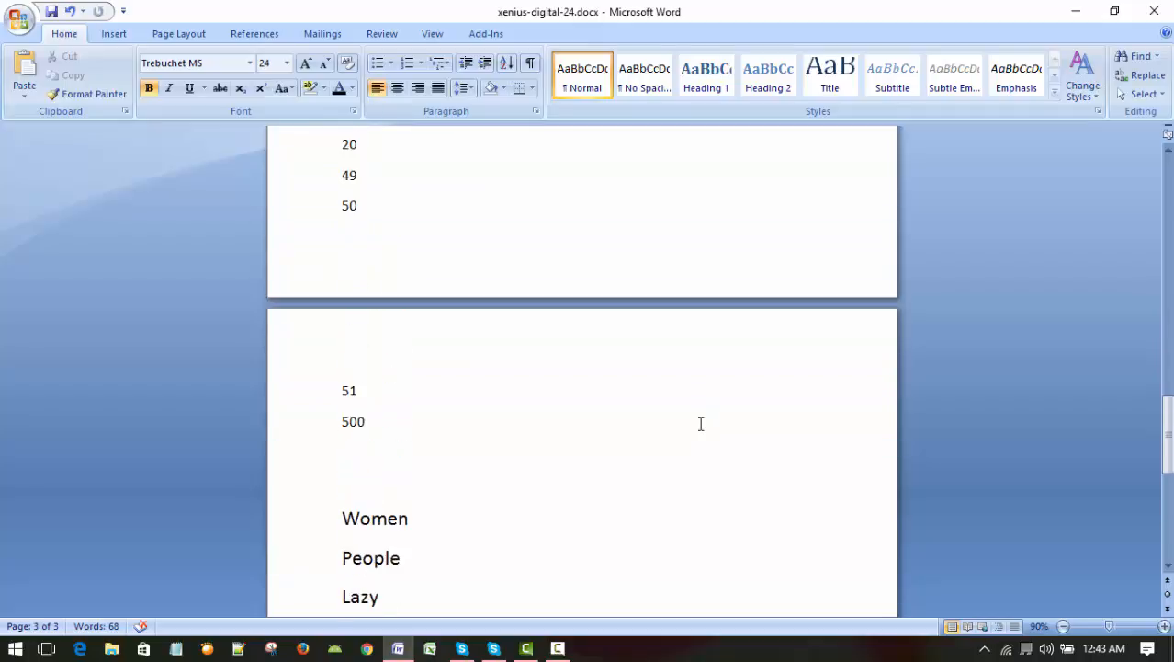
scroll(700, 422, up, 10)
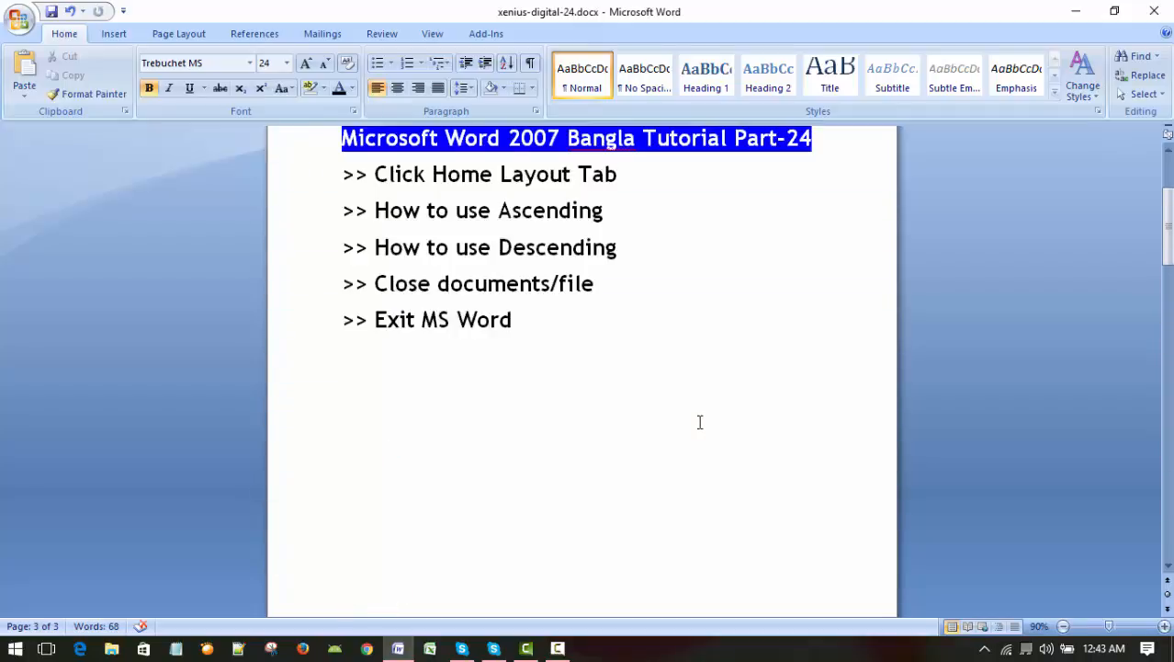